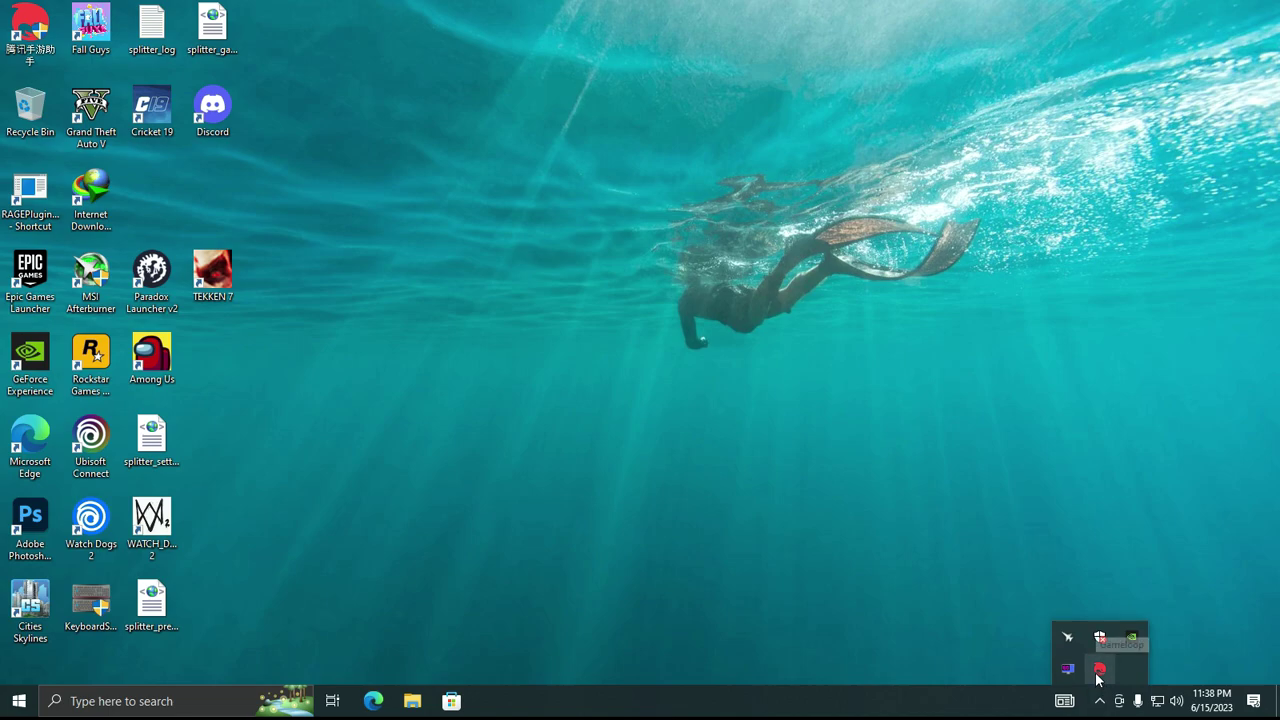
- Exit the Gameloop process that is running in the background
right_click(1099, 670)
left_click(1110, 661)
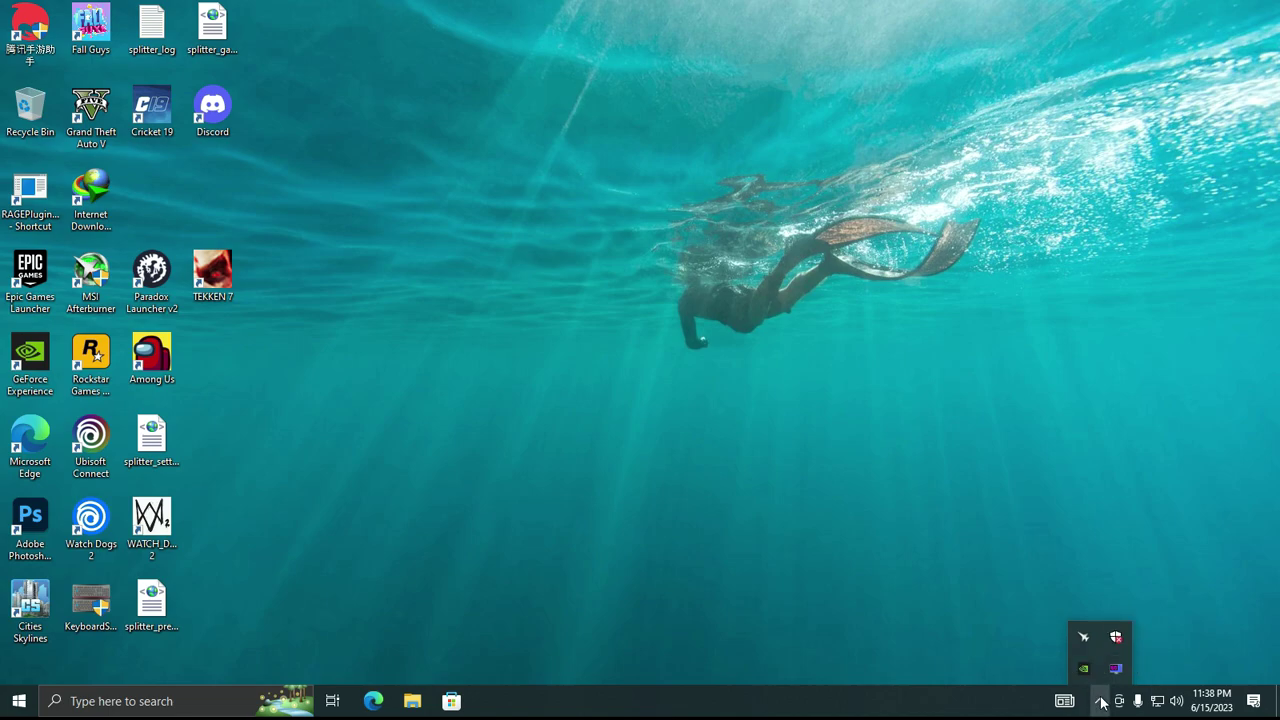
left_click(1101, 700)
- Find and open Control Panel, and bring up its list of programs that can be uninstalled
left_click(150, 700)
type("c")
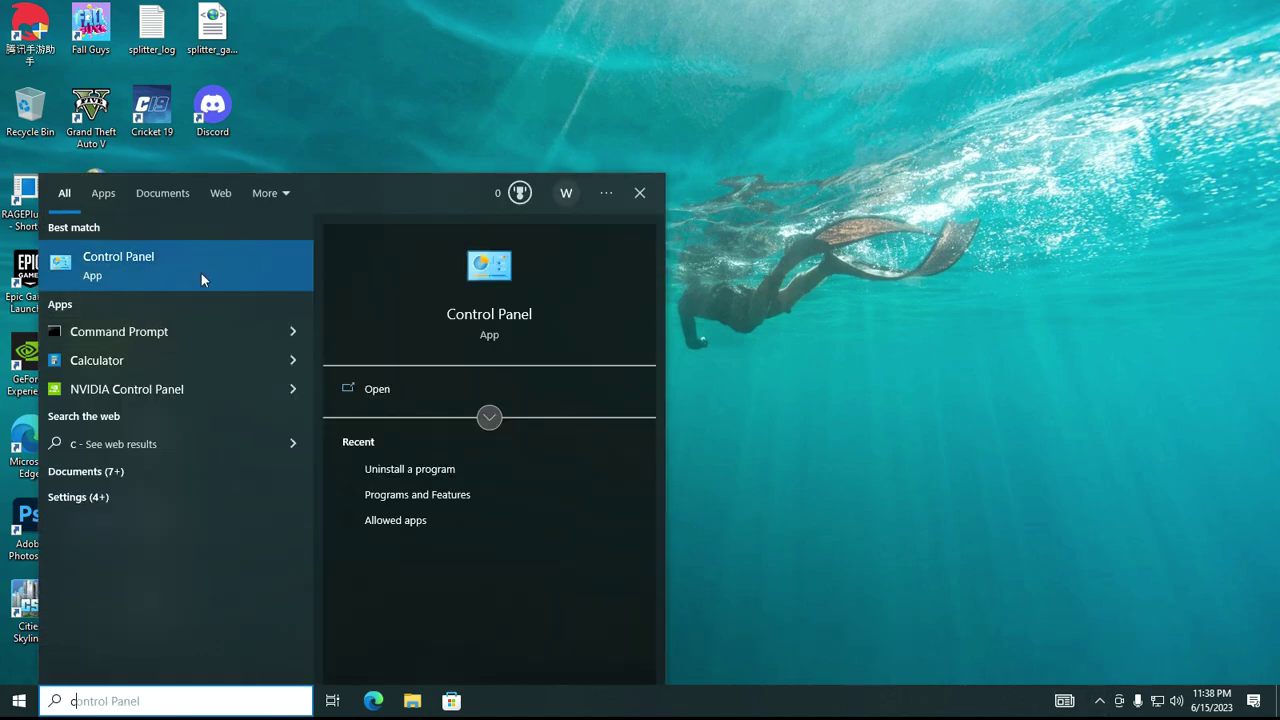
left_click(201, 273)
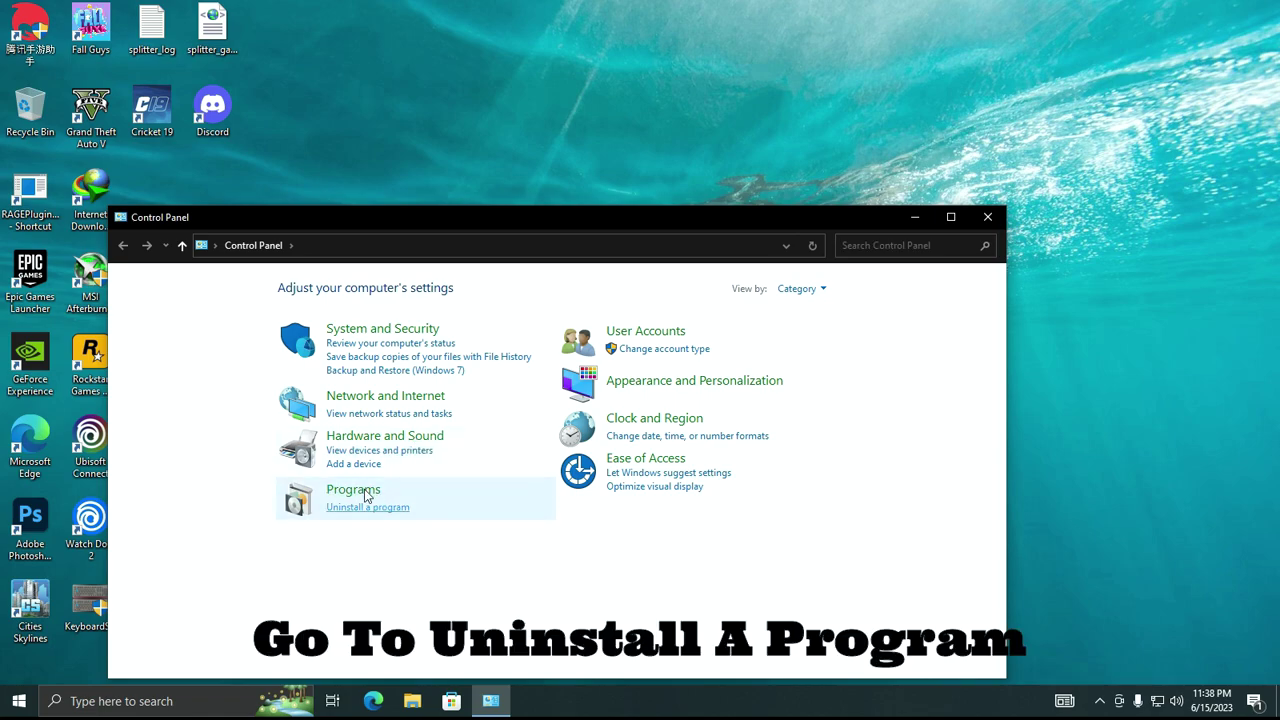
left_click(378, 507)
- Uninstall the 腾讯手游助手 (Gameloop) program and close its uninstaller
scroll(350, 480, "down", 5)
scroll(335, 490, "down", 2)
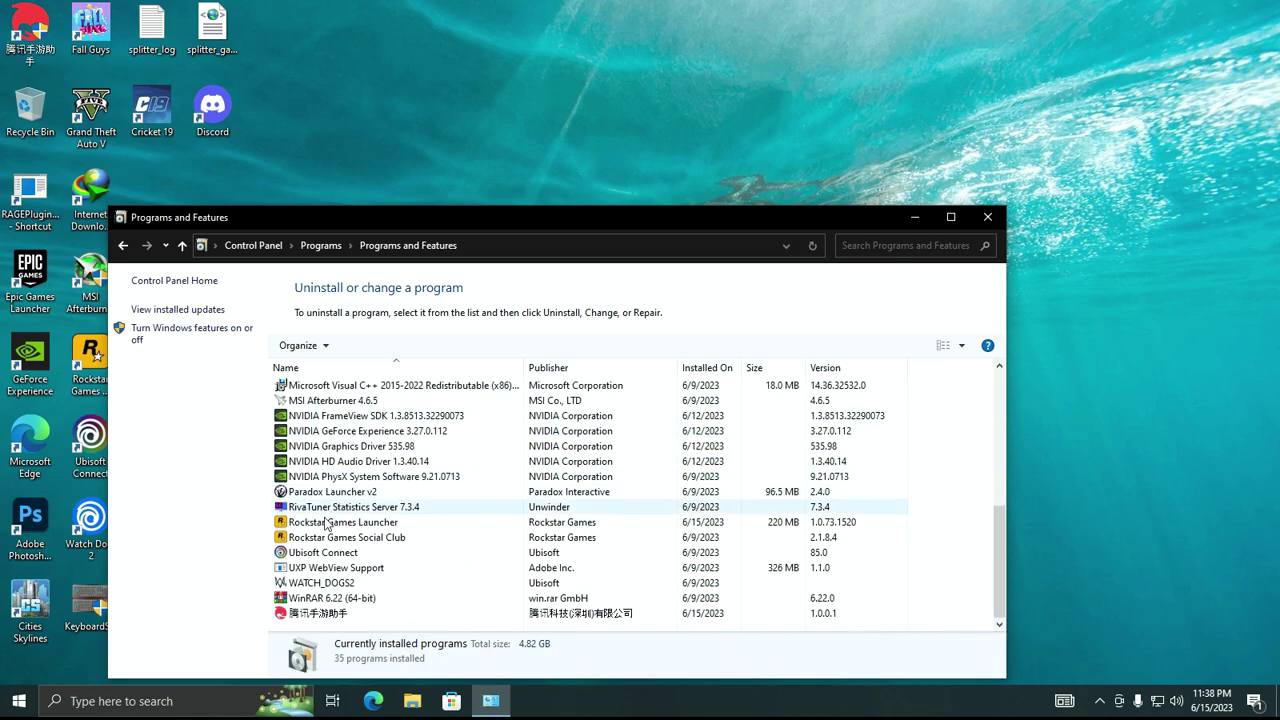
left_click(302, 613)
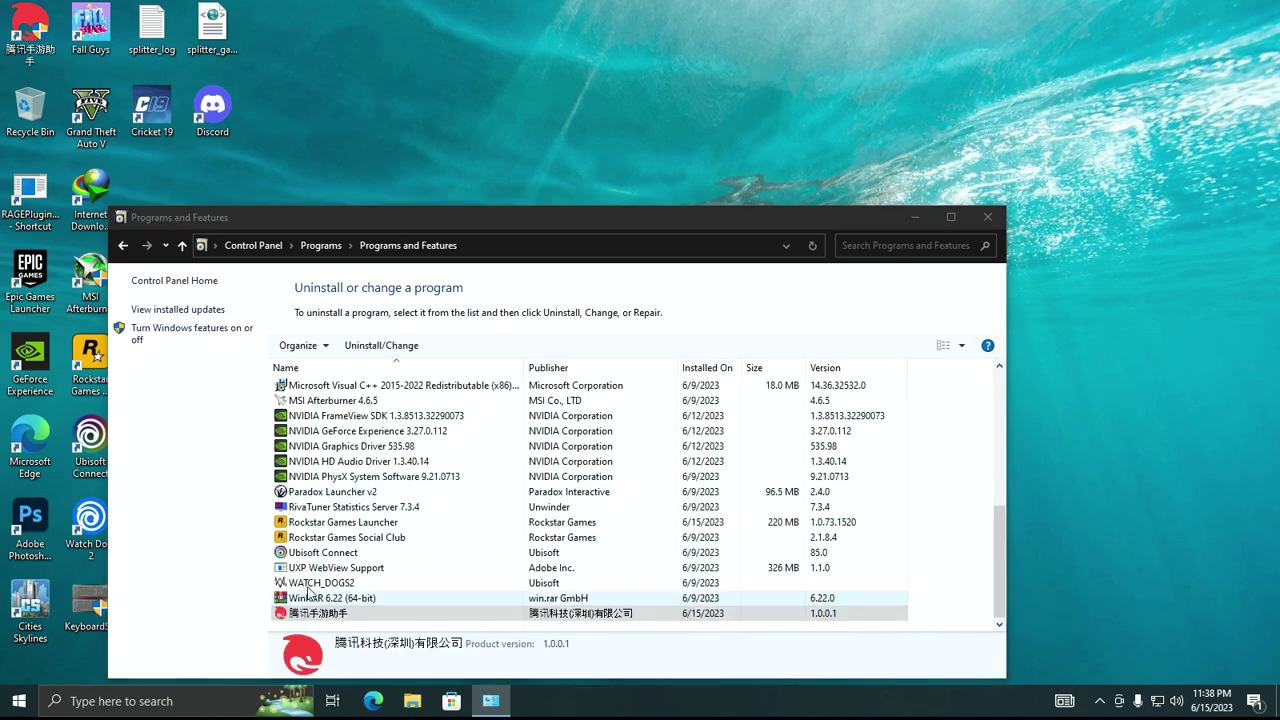
double_click(310, 613)
left_click(576, 436)
left_click(555, 441)
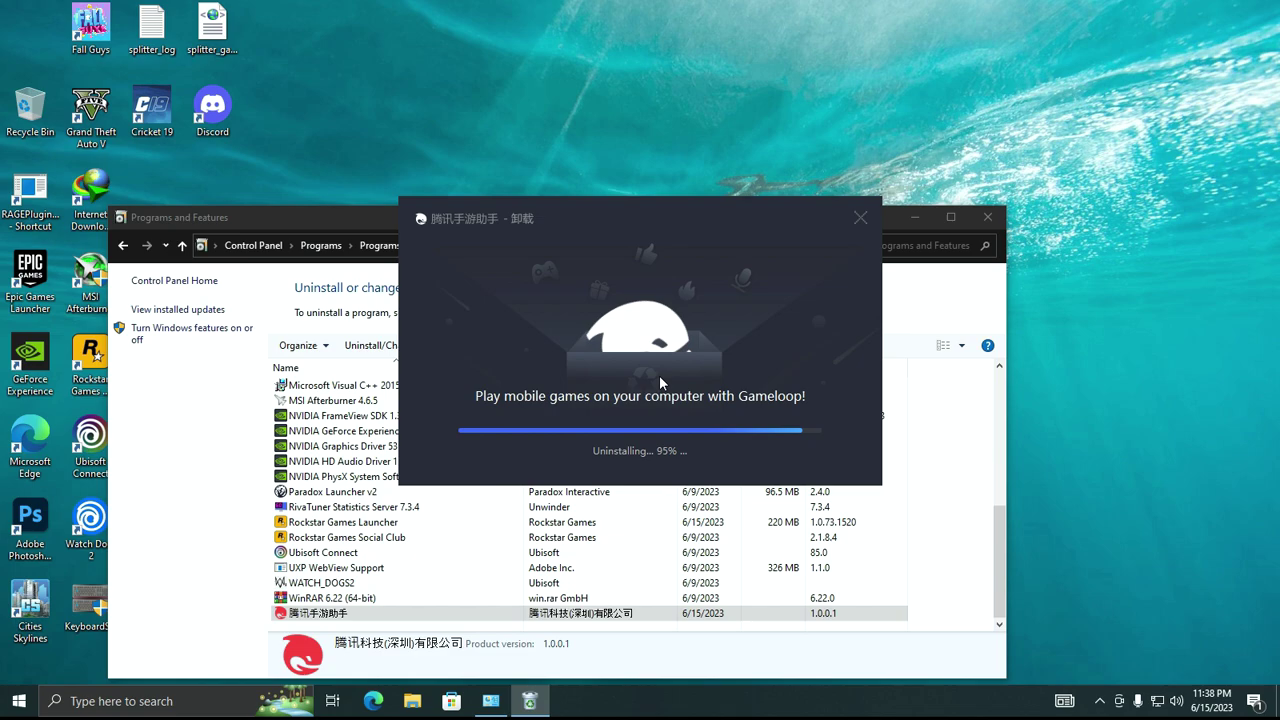
left_click(859, 218)
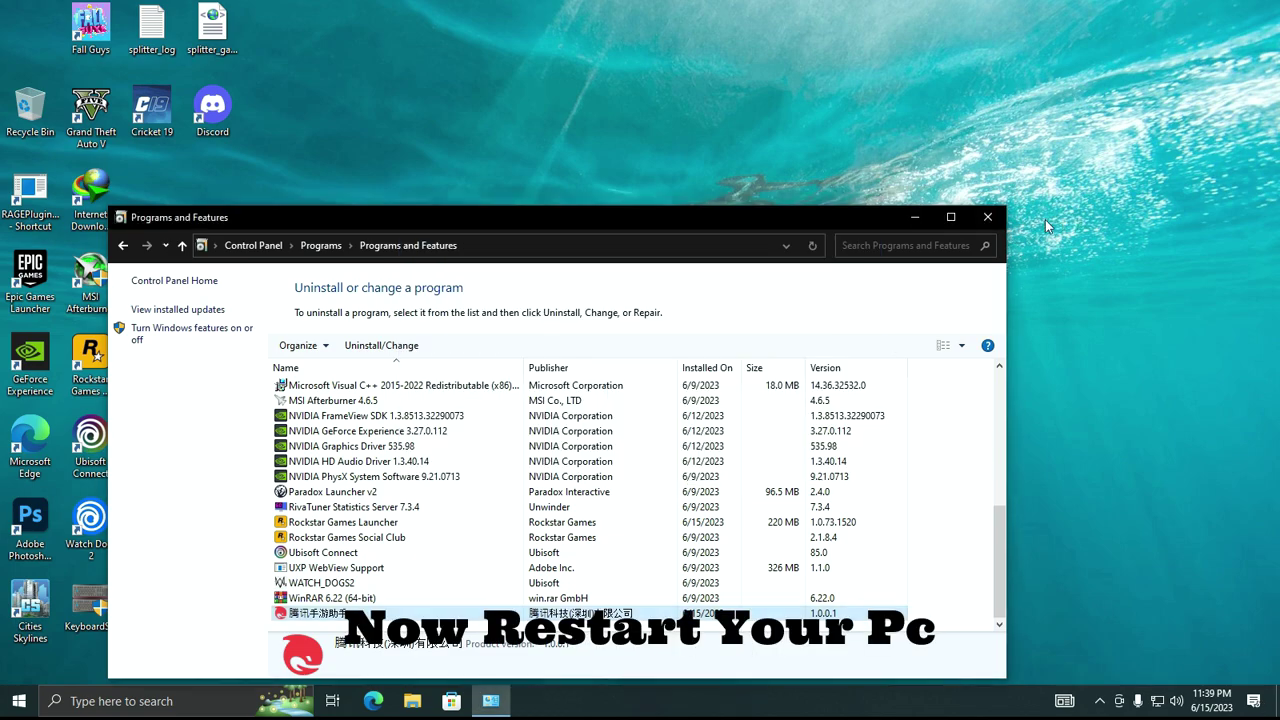
- Close Programs and Features and restart the PC
left_click(987, 217)
left_click(18, 692)
left_click(20, 667)
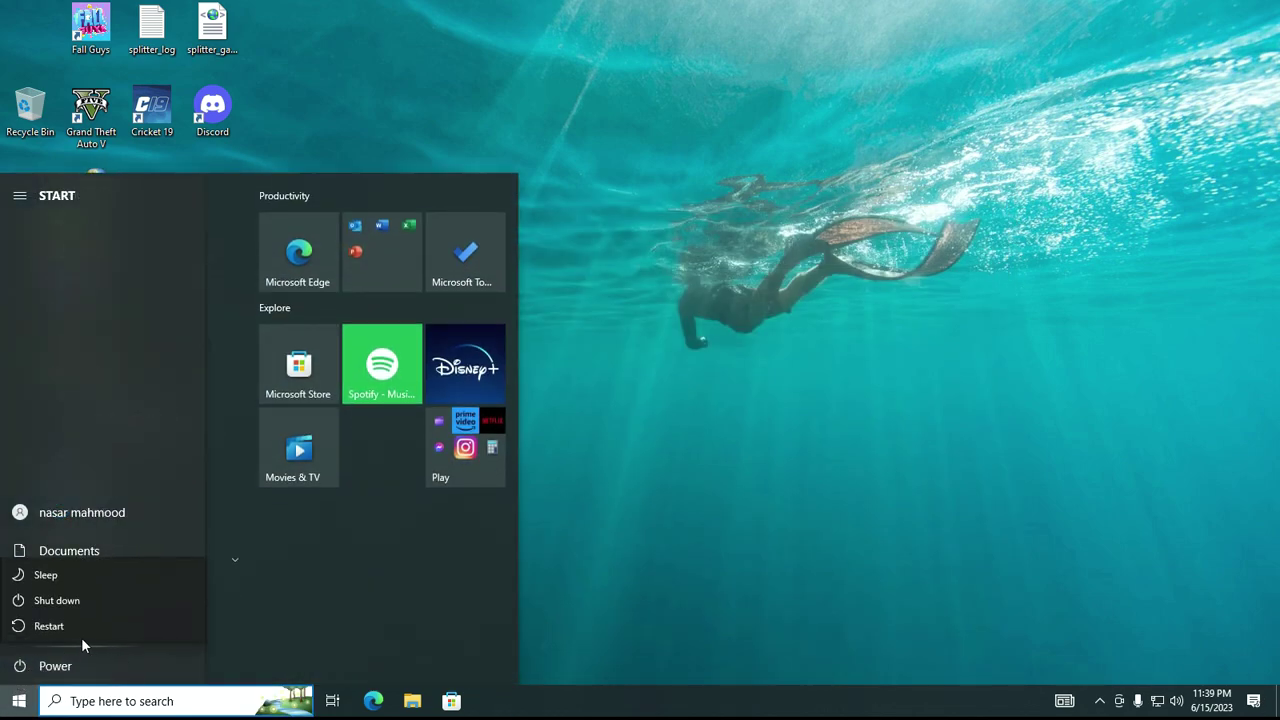
left_click(75, 626)
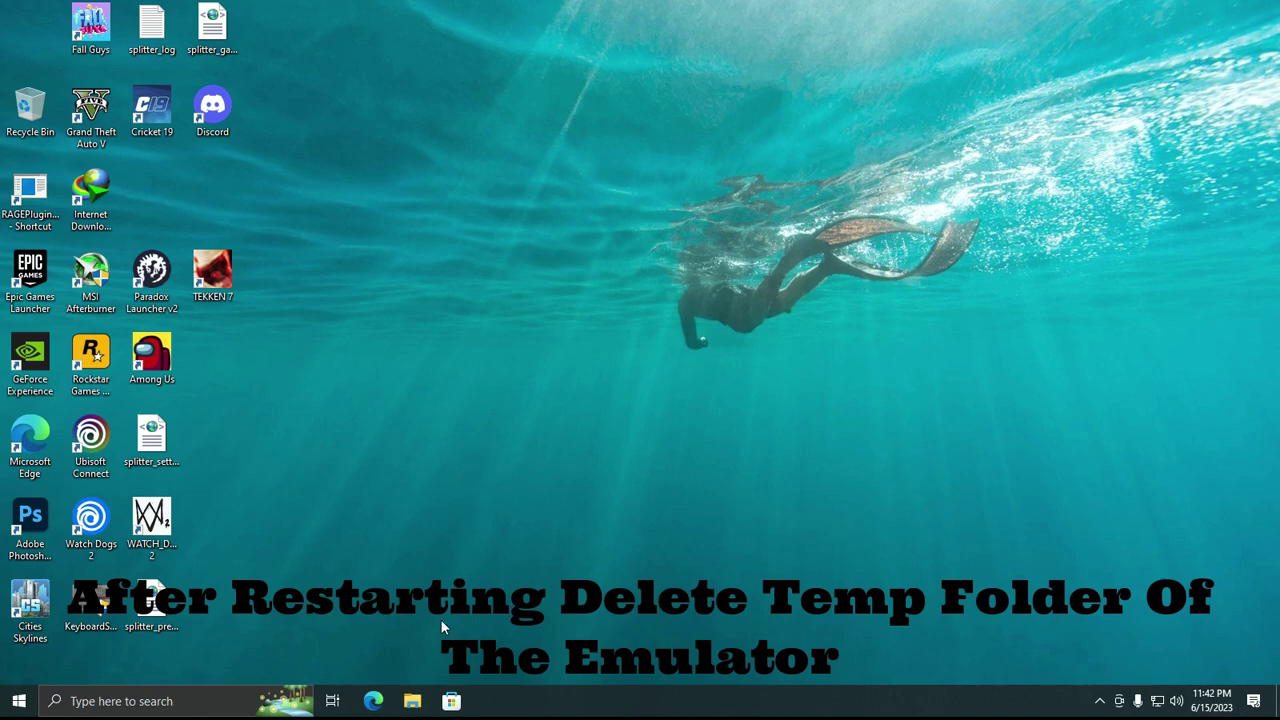
- Delete the emulator's Temp folder from Local Disk (D:) in File Explorer
left_click(412, 700)
left_click(320, 410)
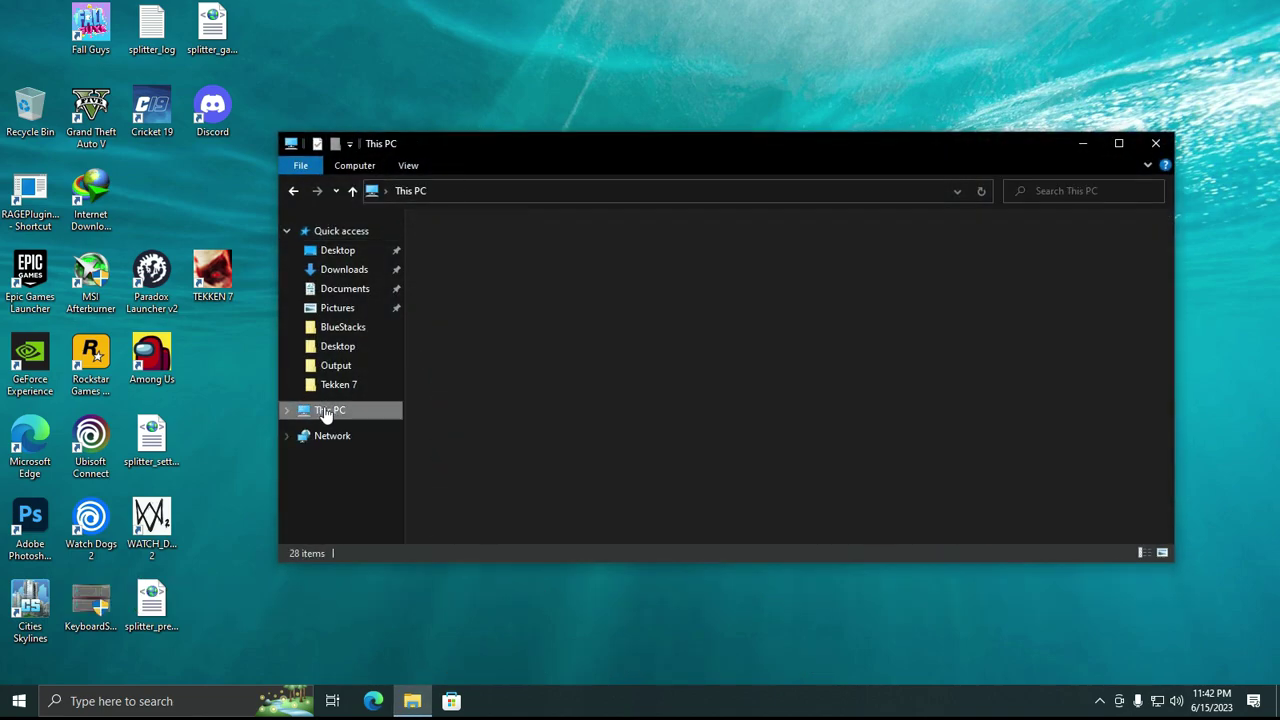
double_click(711, 421)
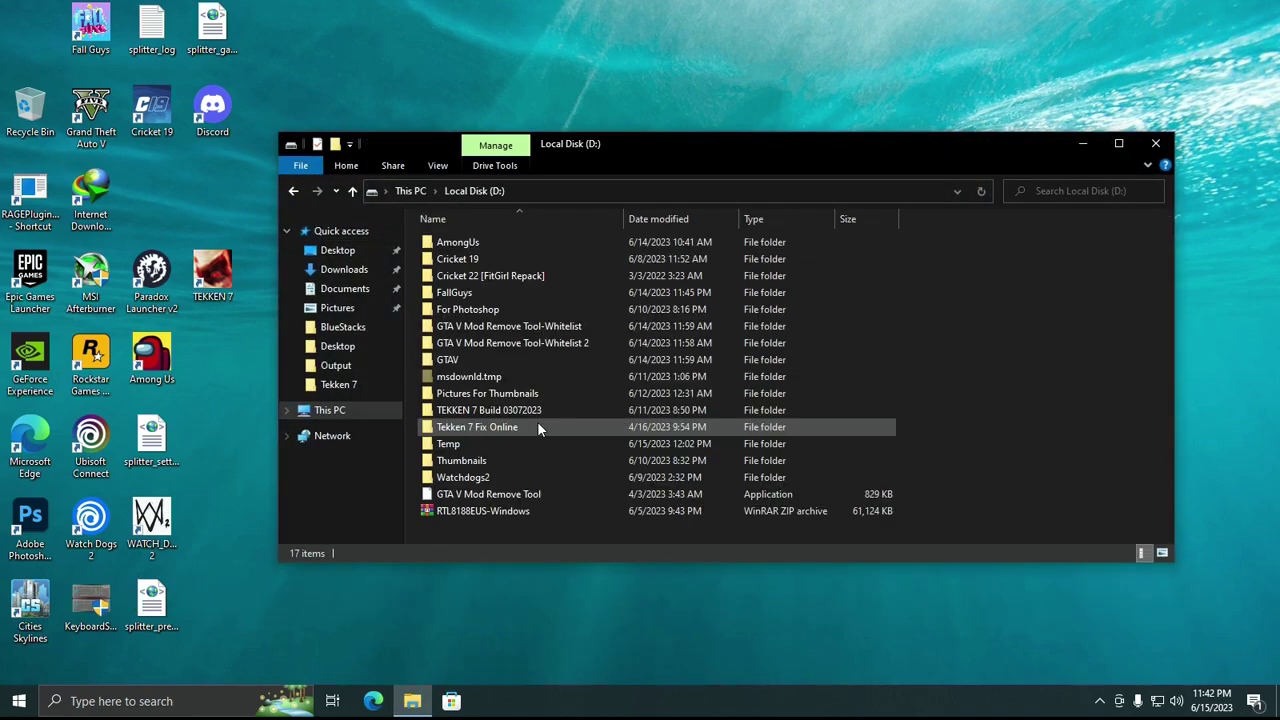
left_click(450, 444)
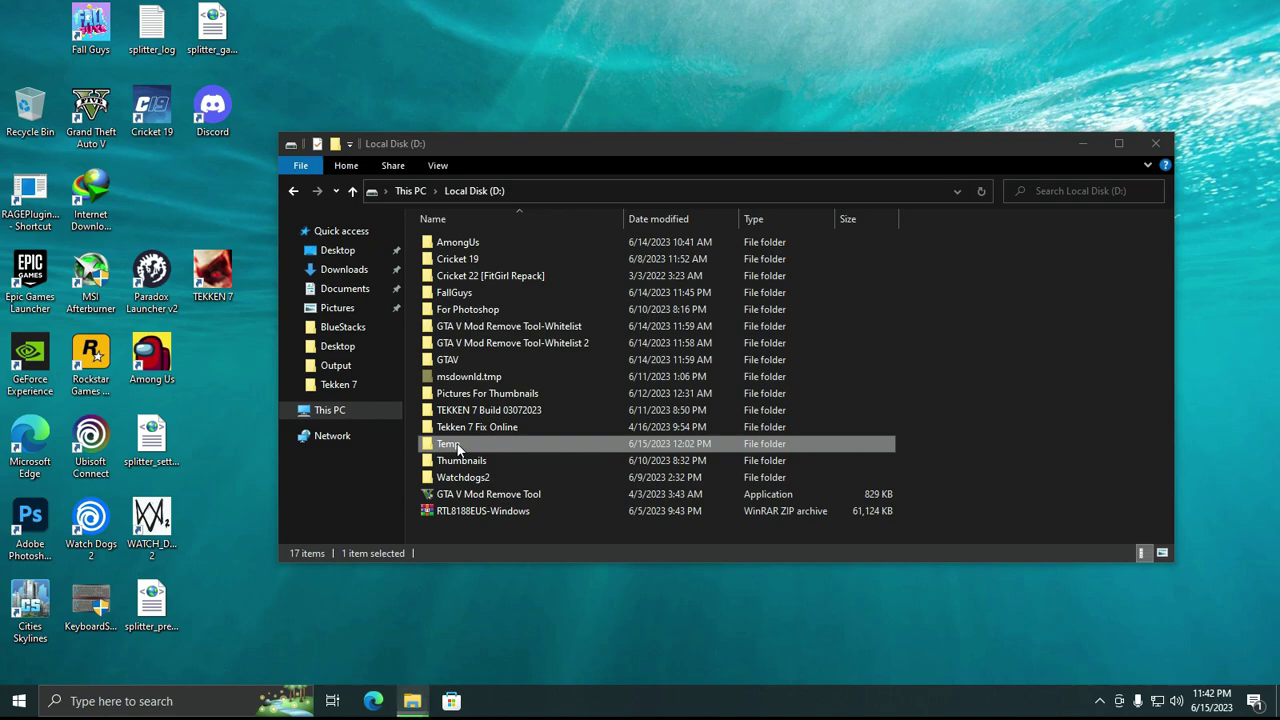
key("Delete")
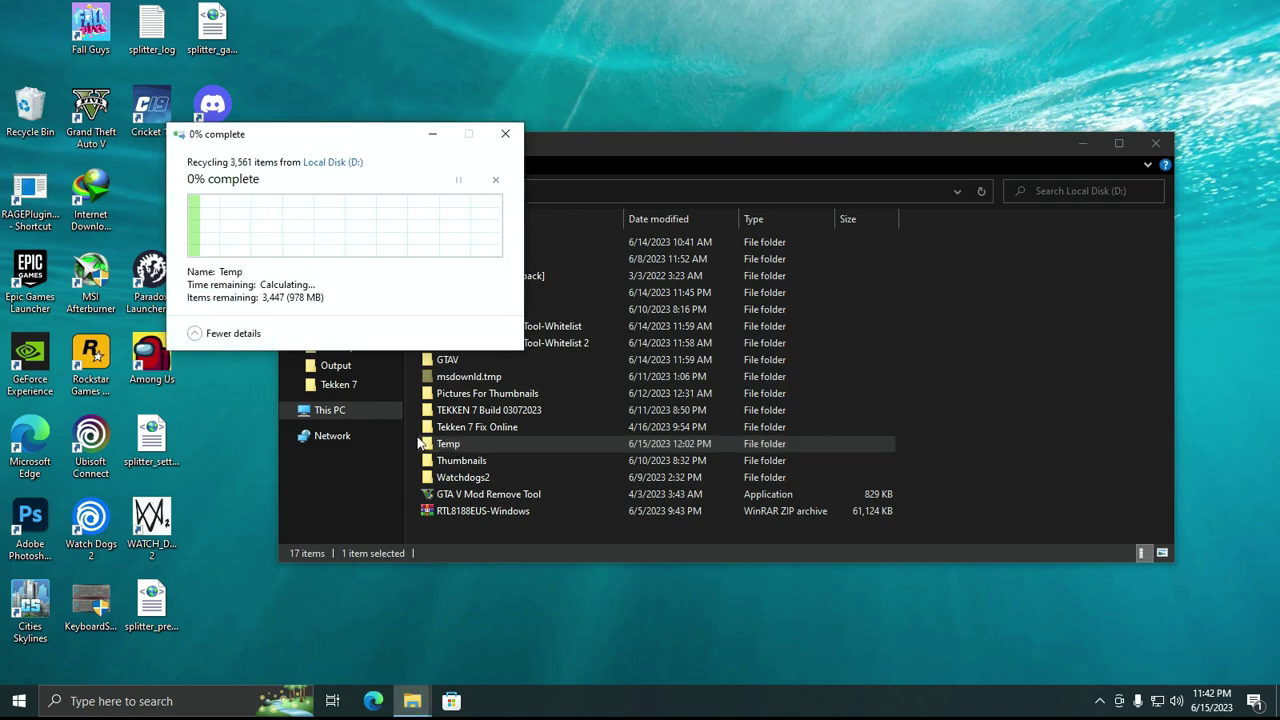
- Open Local Disk (C:) and make sure hidden items are shown
left_click(399, 411)
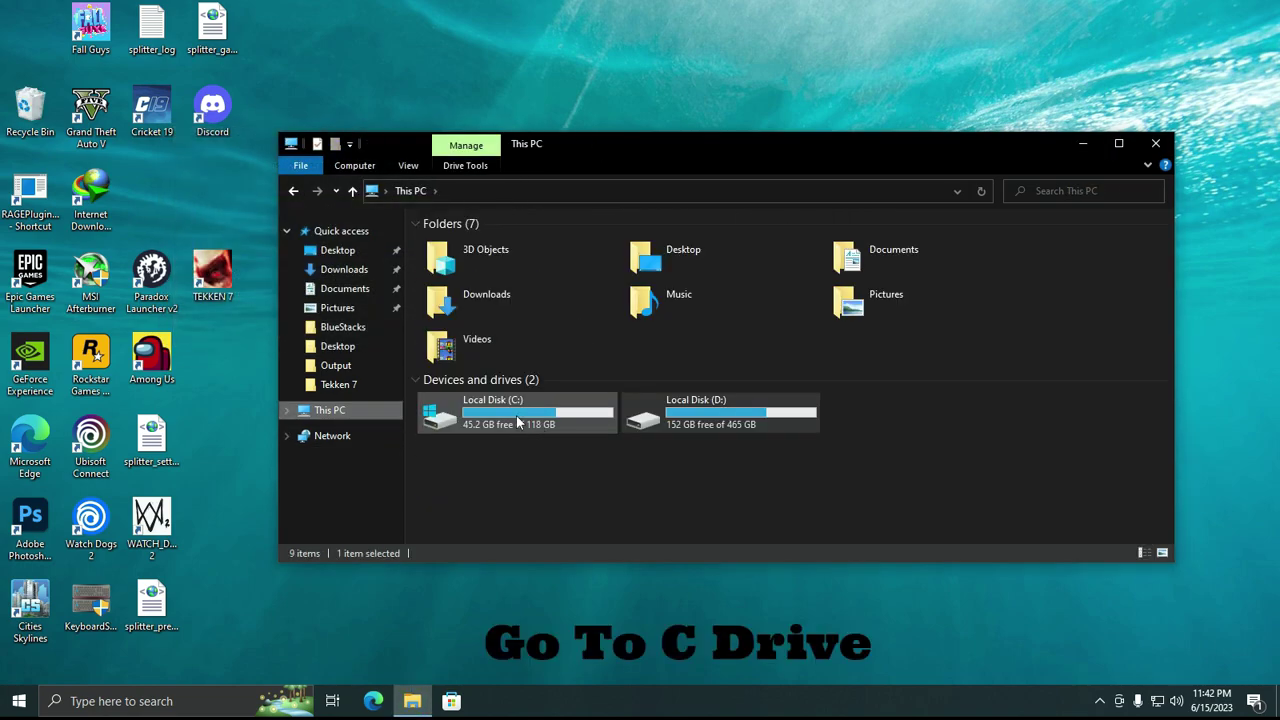
double_click(516, 415)
left_click(437, 165)
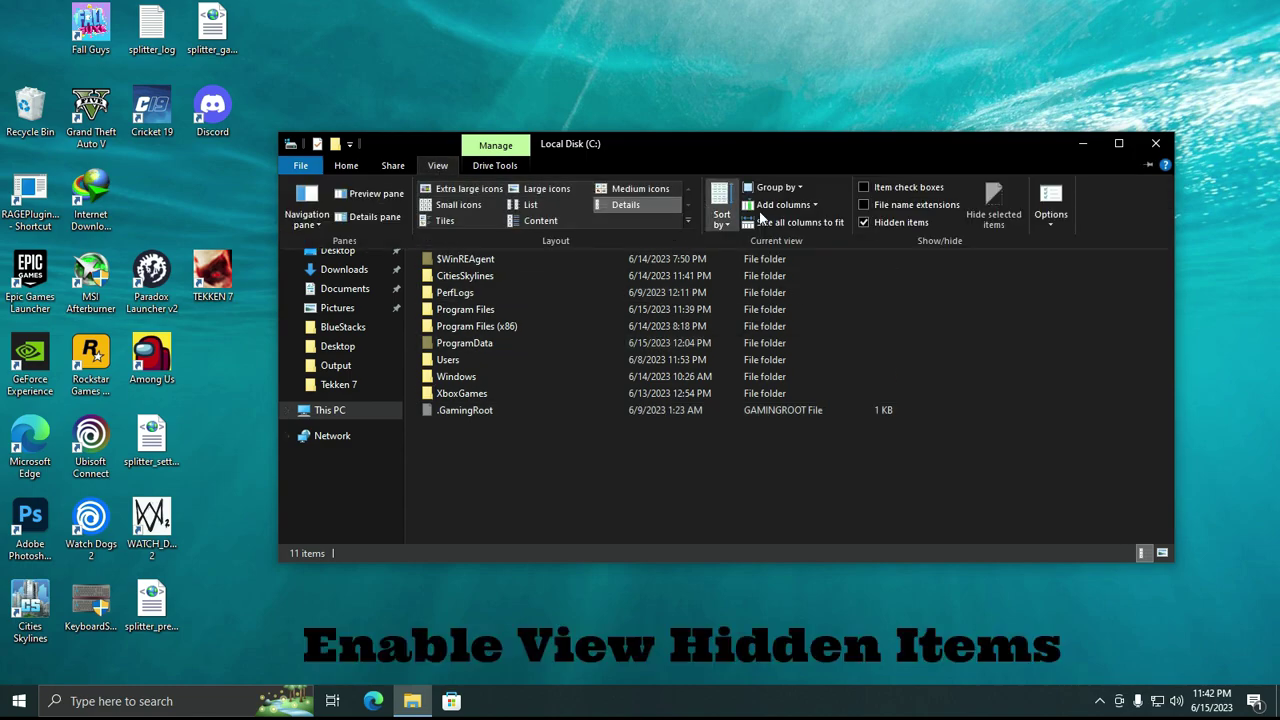
left_click(945, 231)
left_click(437, 165)
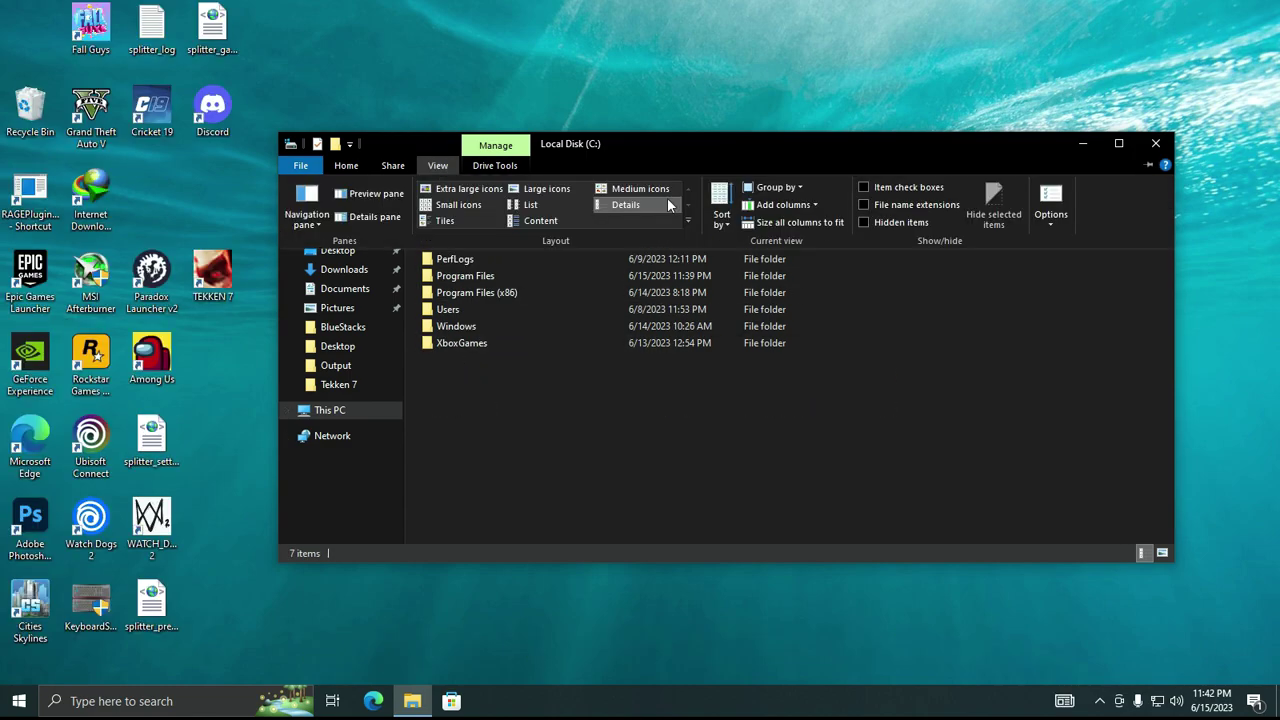
left_click(864, 219)
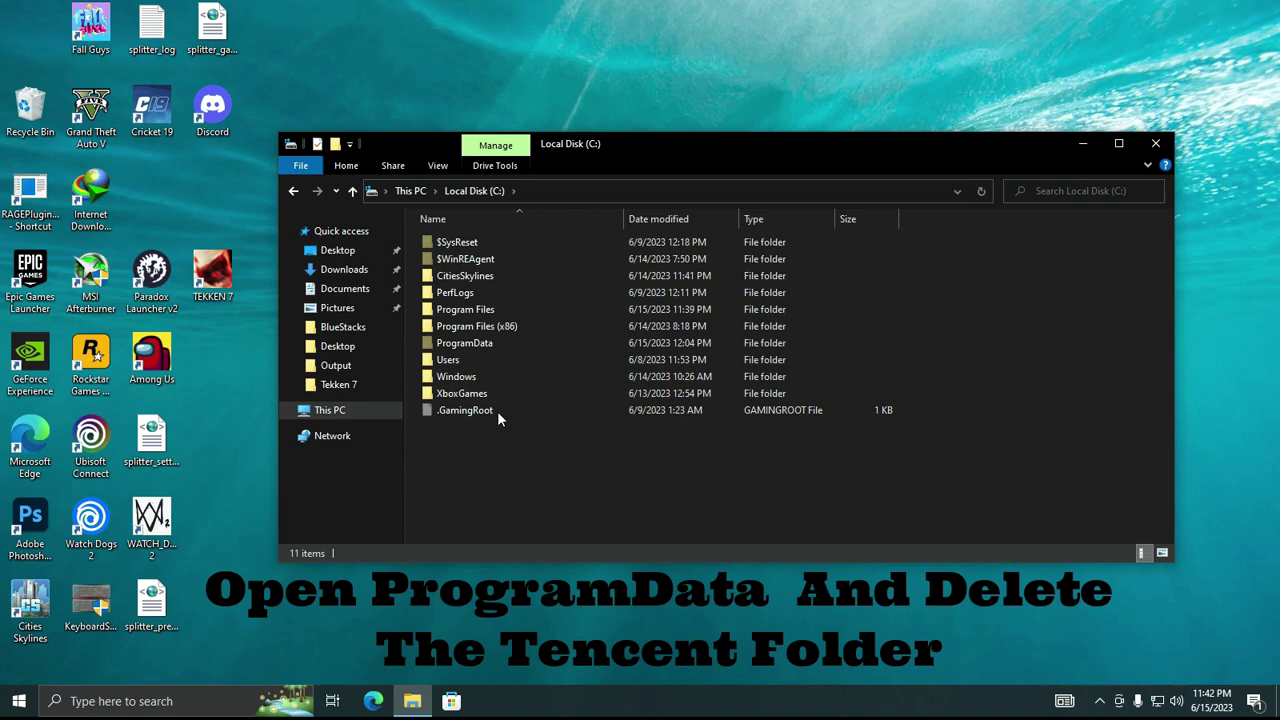
- Delete the Tencent folder inside ProgramData with administrator permission and close File Explorer
double_click(485, 341)
scroll(468, 450, "down", 1)
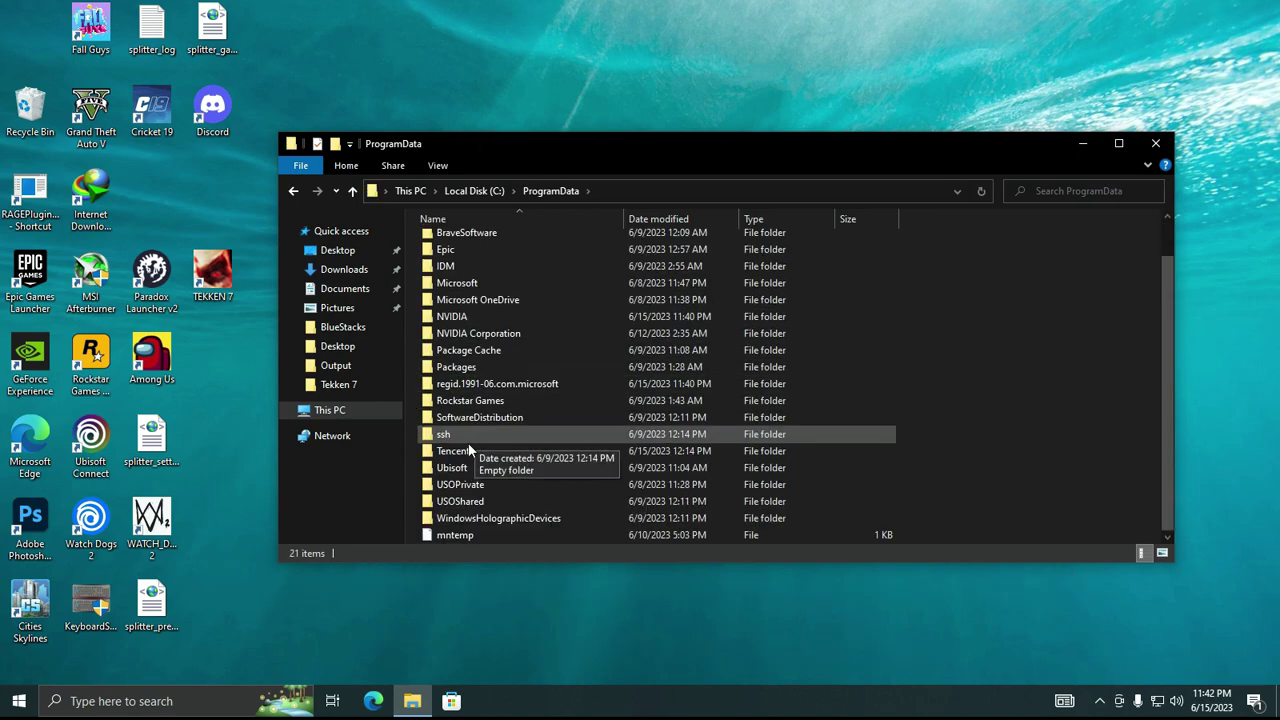
left_click(475, 451)
key("Delete")
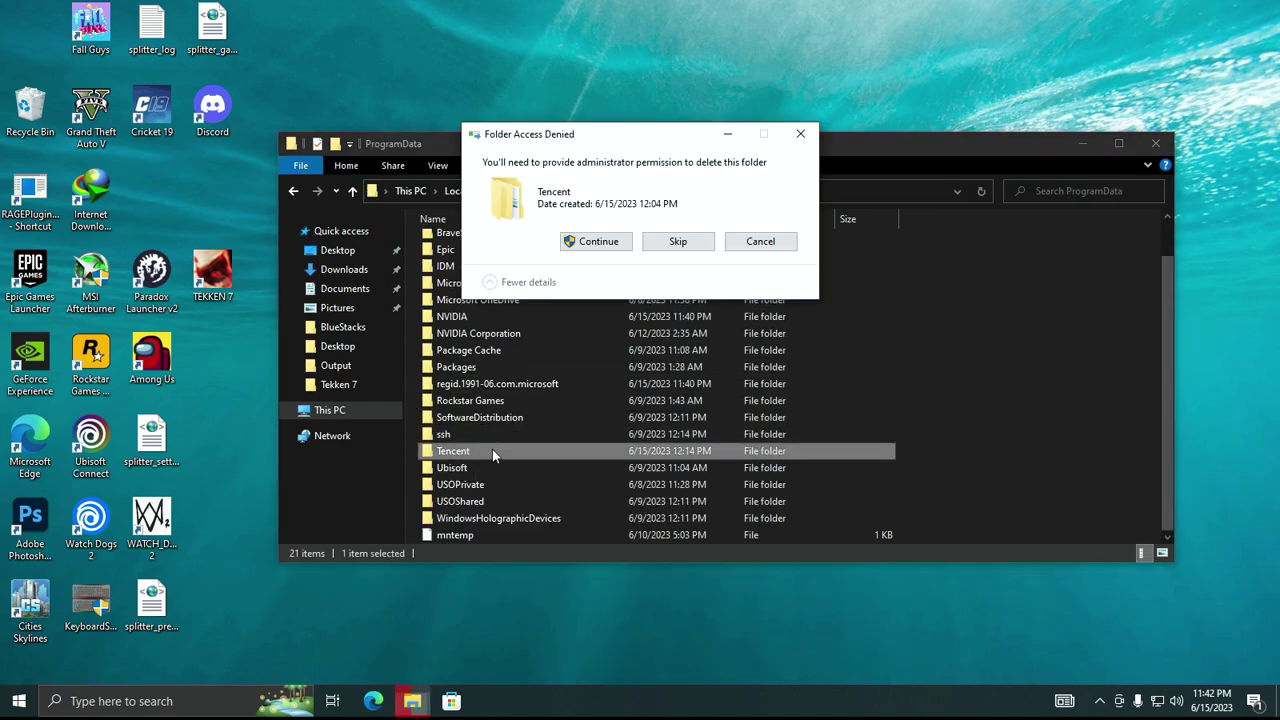
left_click(597, 241)
left_click(1155, 143)
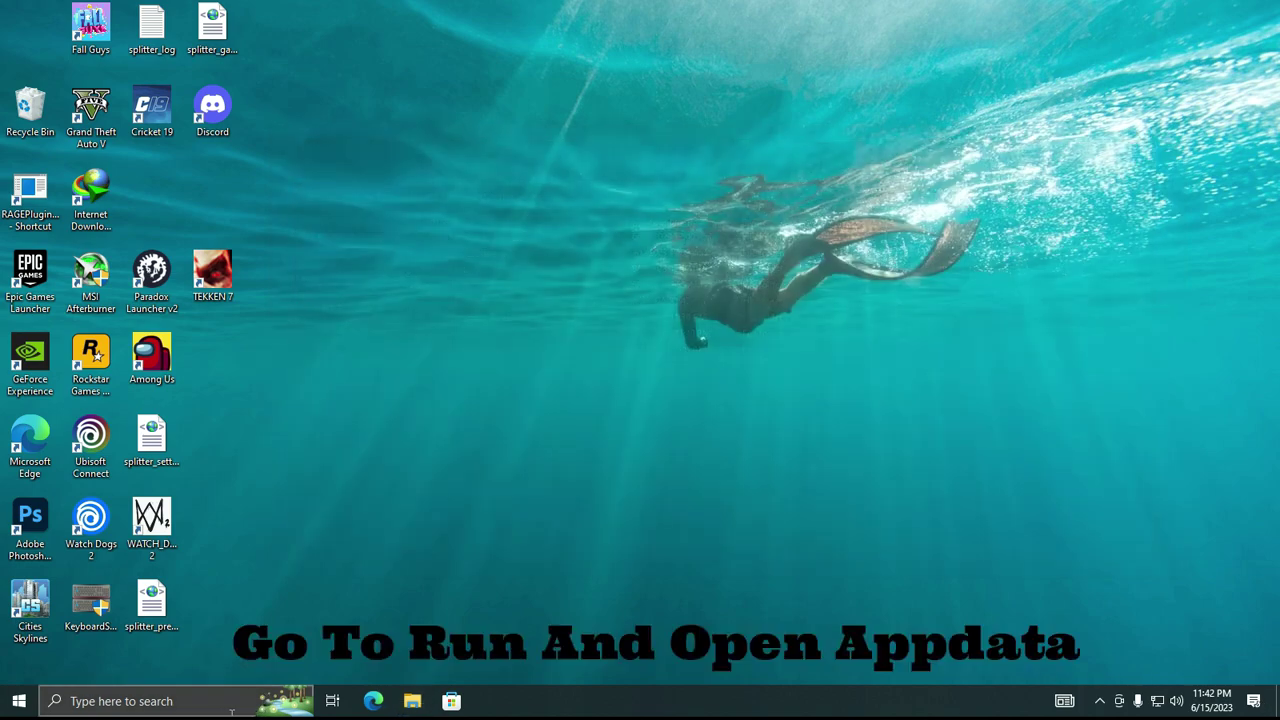
- Open the AppData folder by entering "appdata" in the Run dialog
left_click(231, 711)
type("run")
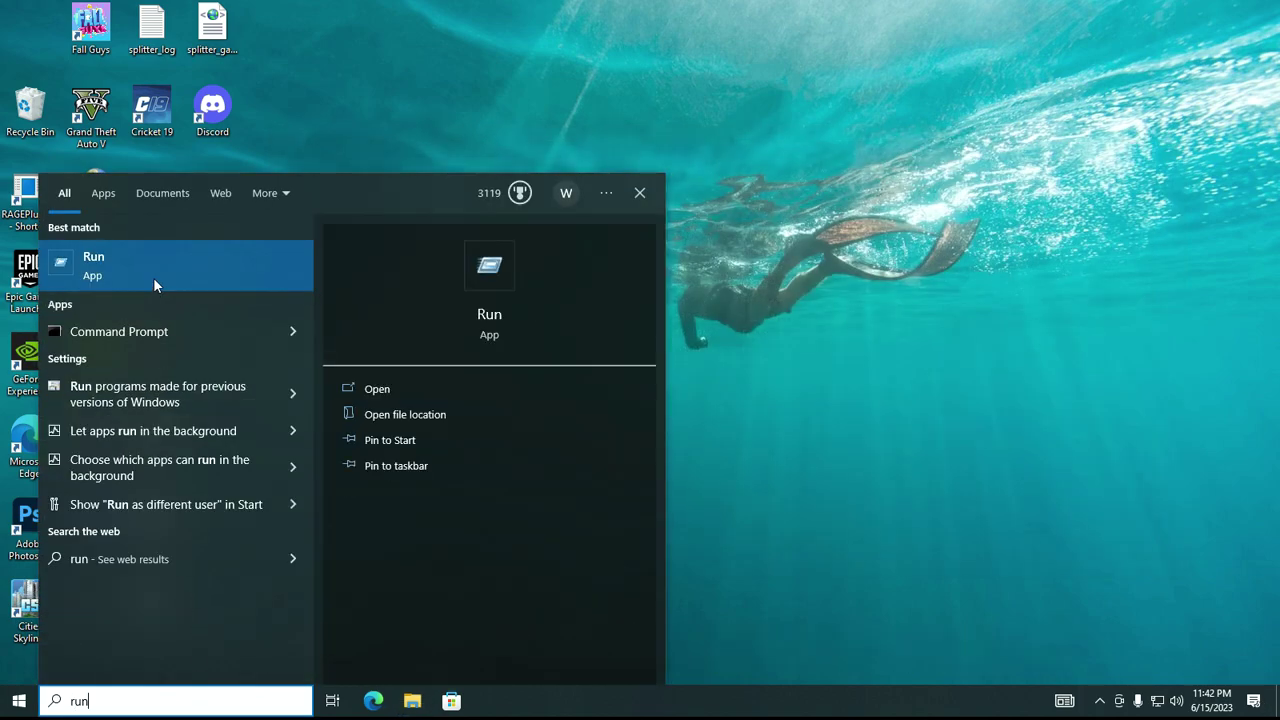
left_click(153, 277)
type("app")
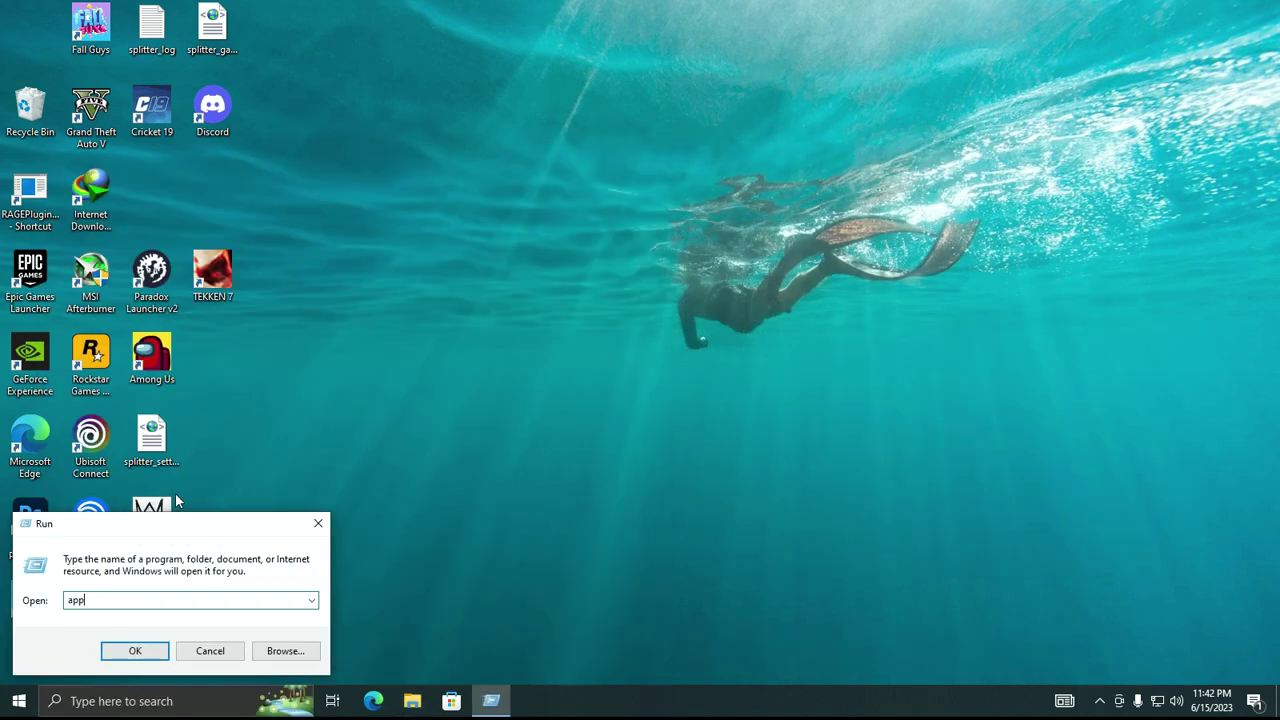
type("data")
key("Return")
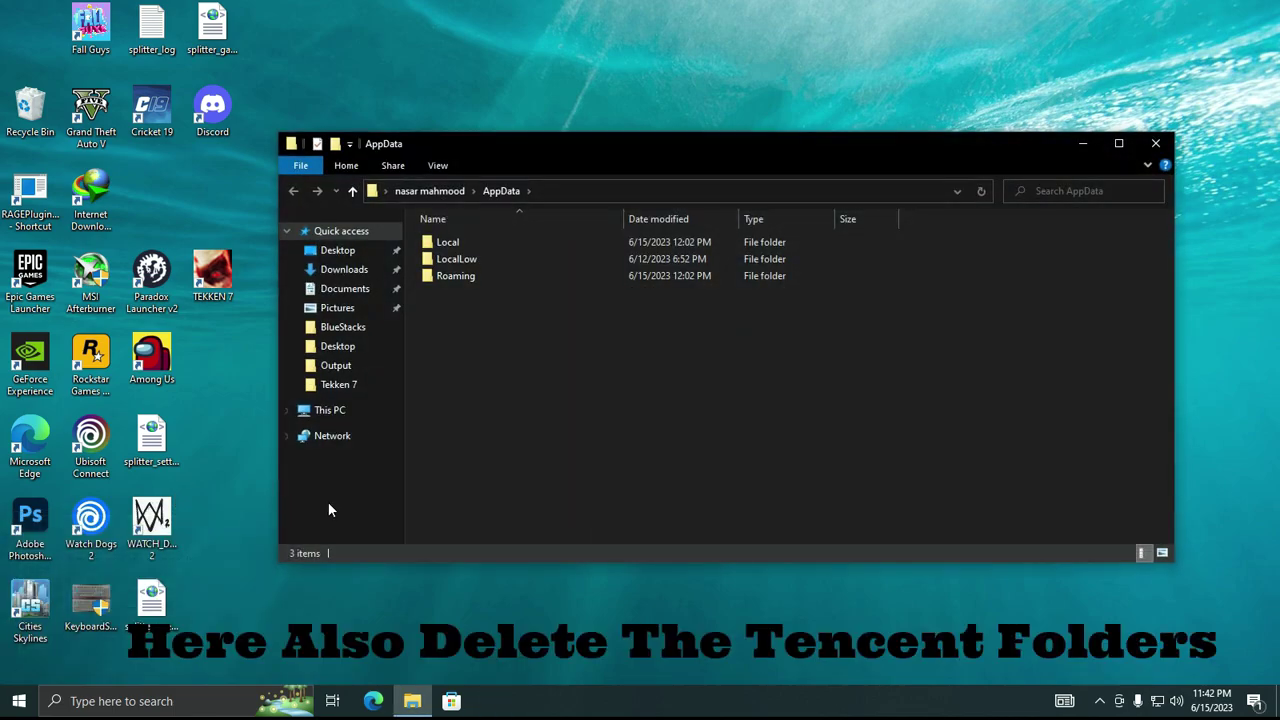
- Delete the Tencent folder inside AppData's Local folder
double_click(450, 239)
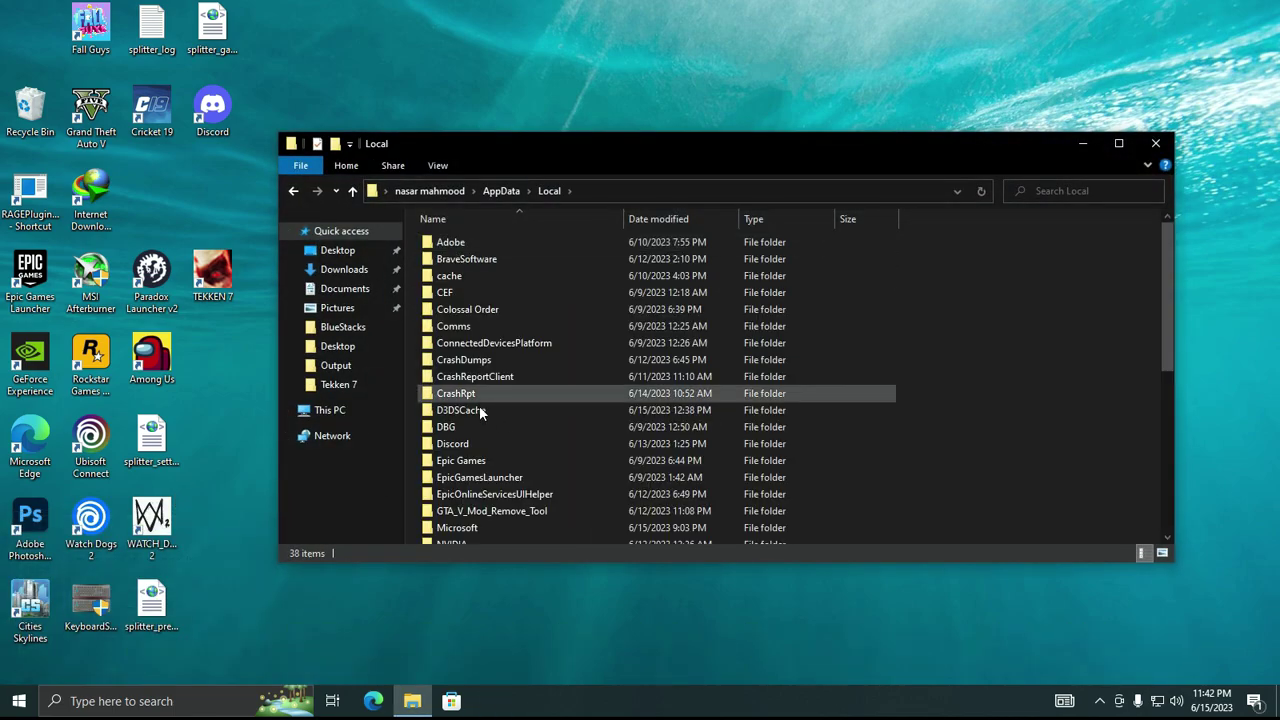
scroll(480, 409, "down", 4)
scroll(470, 452, "down", 1)
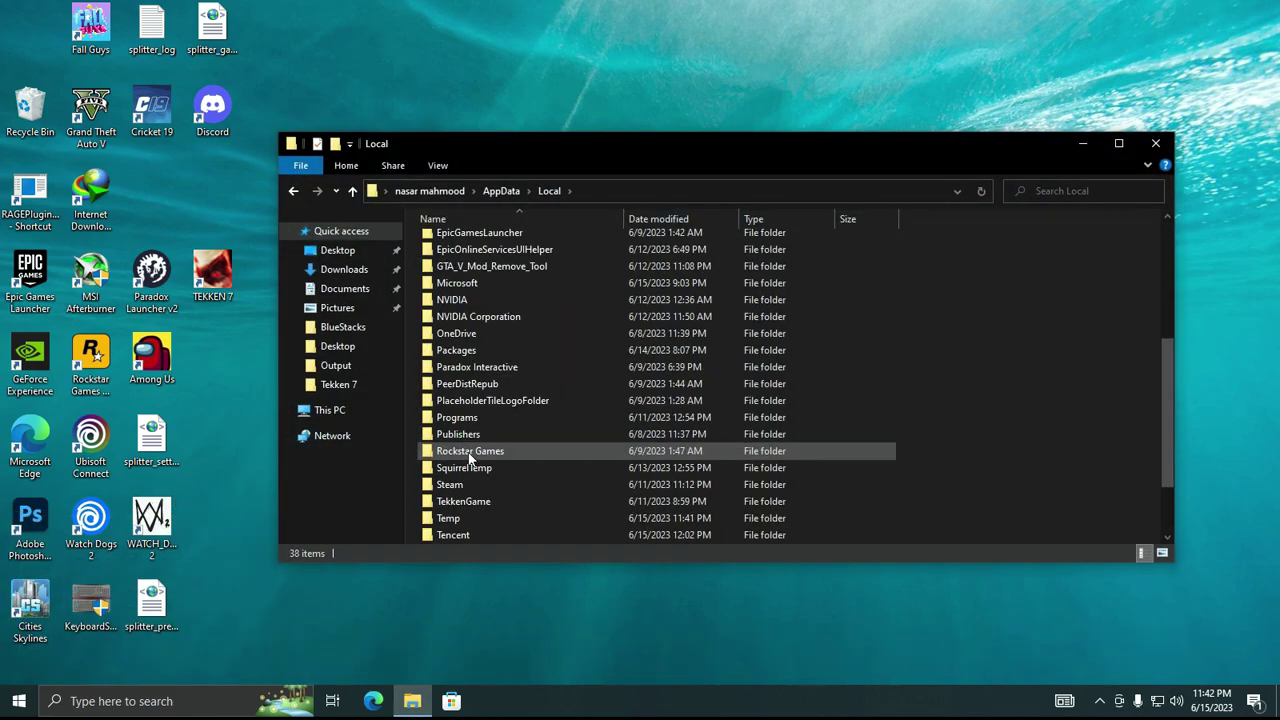
left_click(455, 537)
key("Delete")
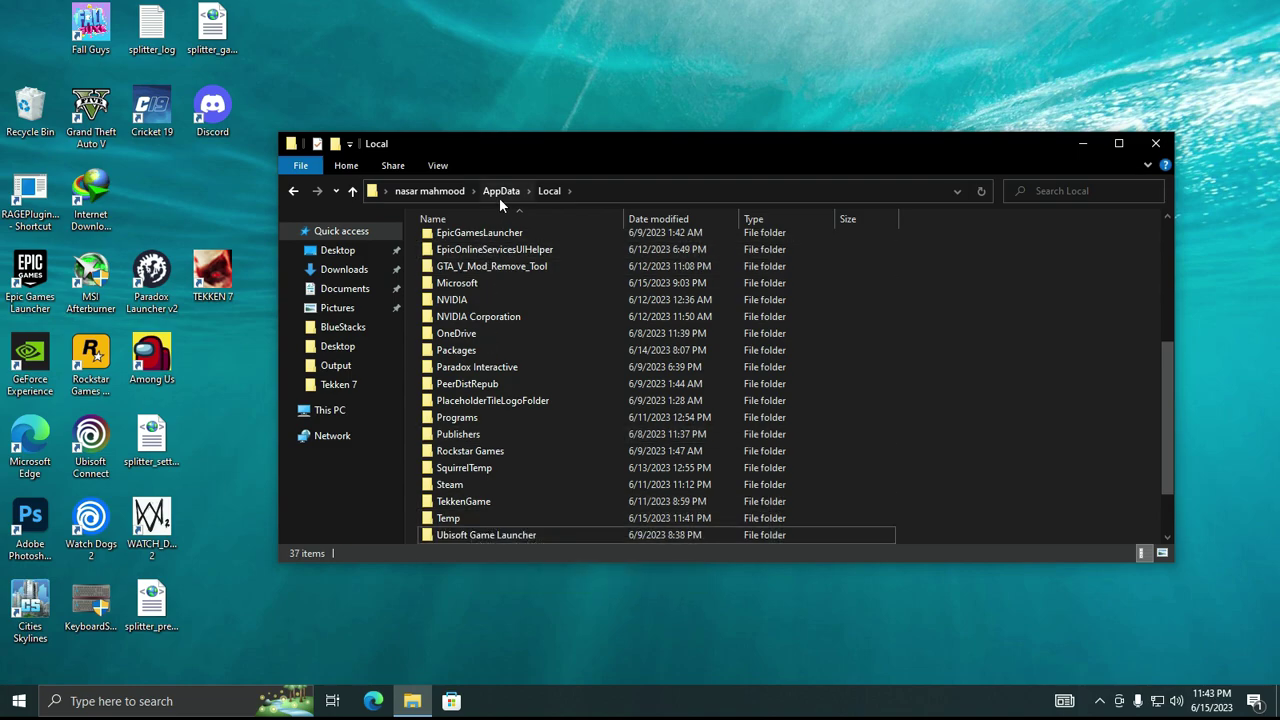
- Delete the Tencent folder inside AppData's Roaming folder and close File Explorer
left_click(501, 191)
double_click(475, 276)
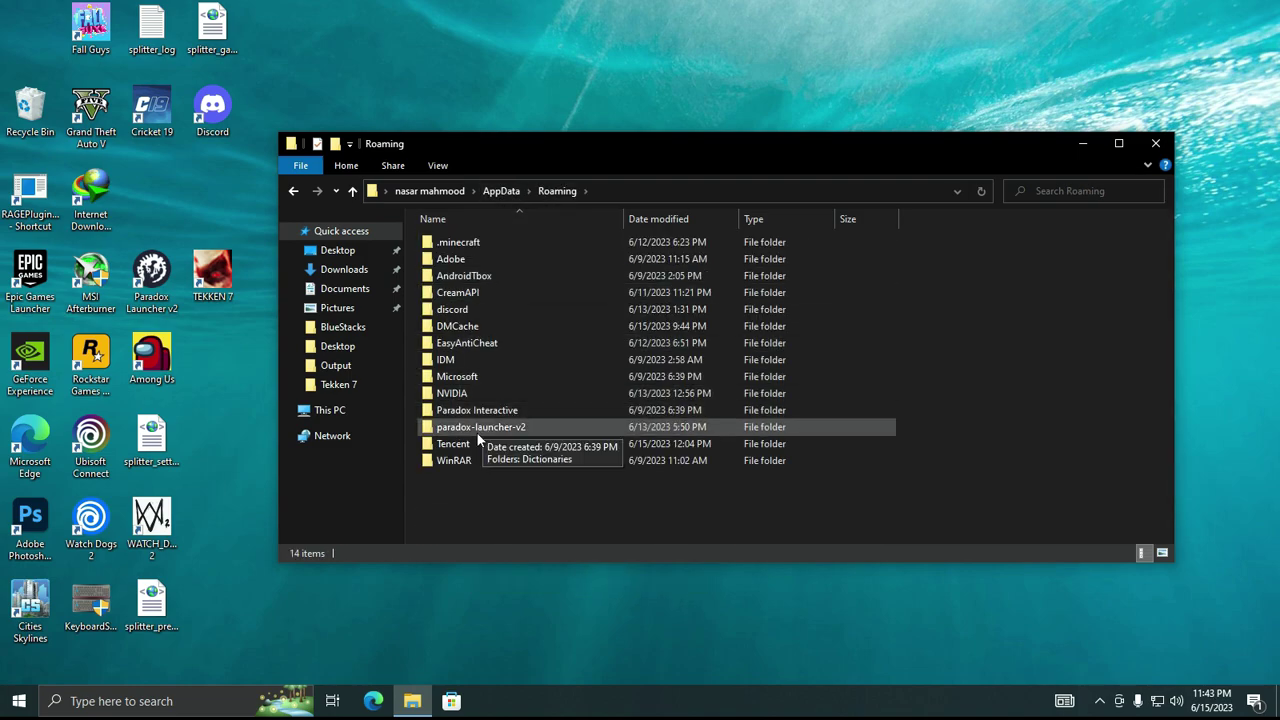
left_click(475, 443)
key("Delete")
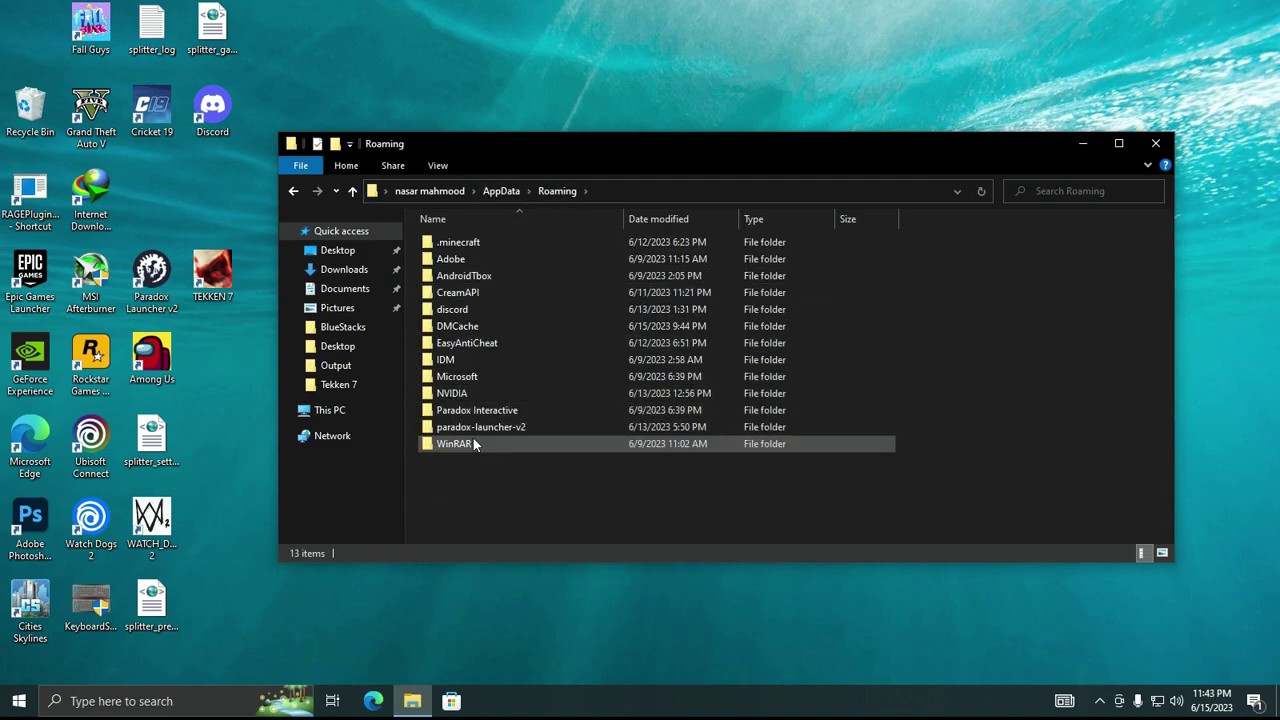
left_click(1150, 150)
- Search Windows for "reg" and open the Registry Editor
left_click(185, 701)
type("r")
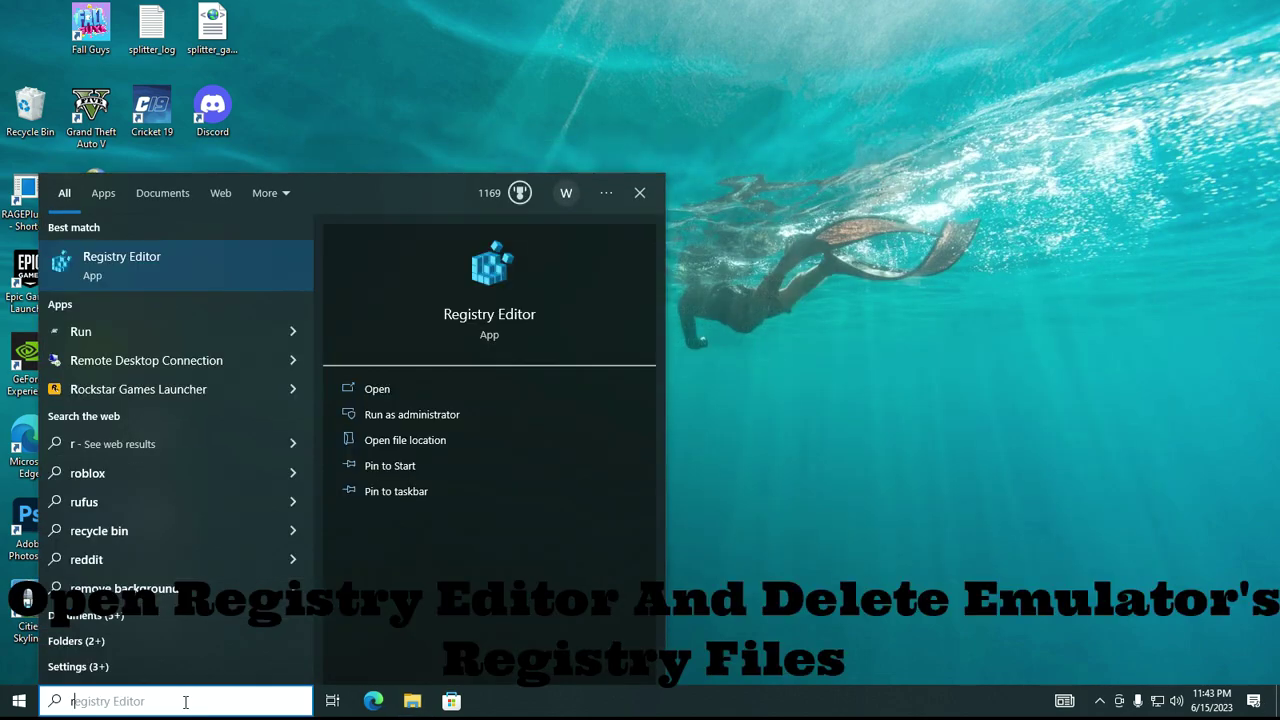
type("eg")
left_click(174, 258)
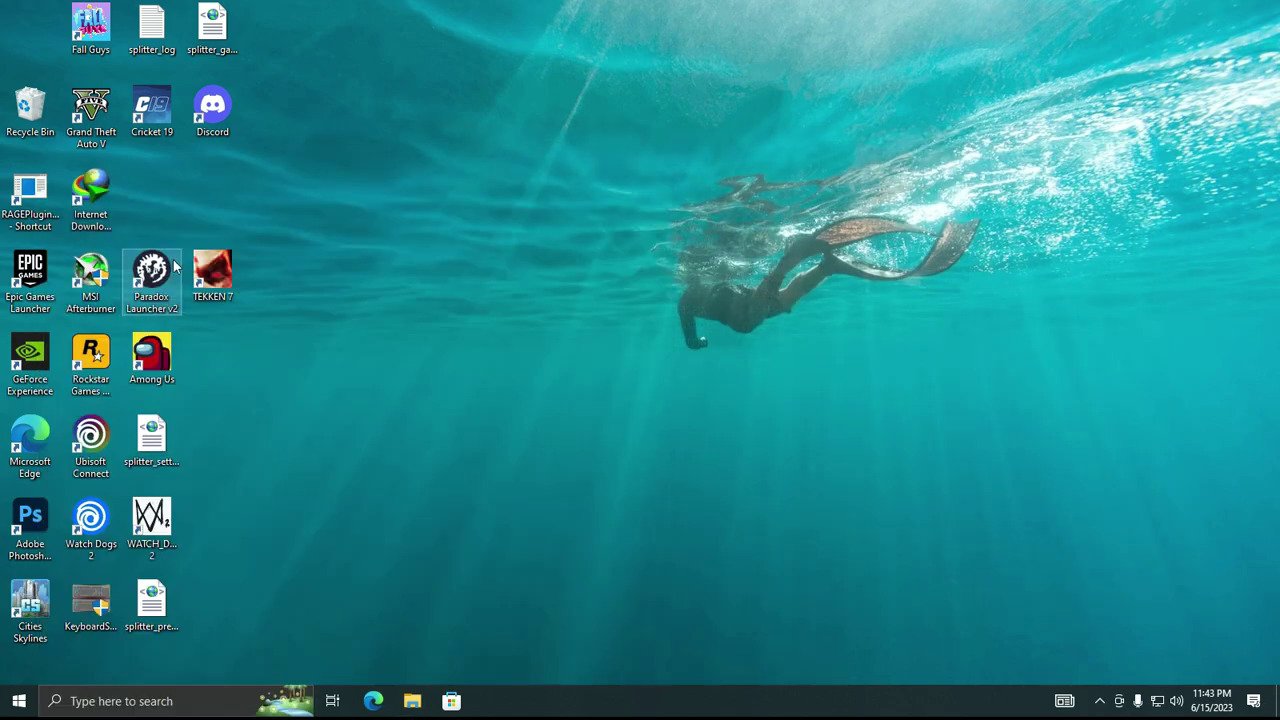
double_click(121, 224)
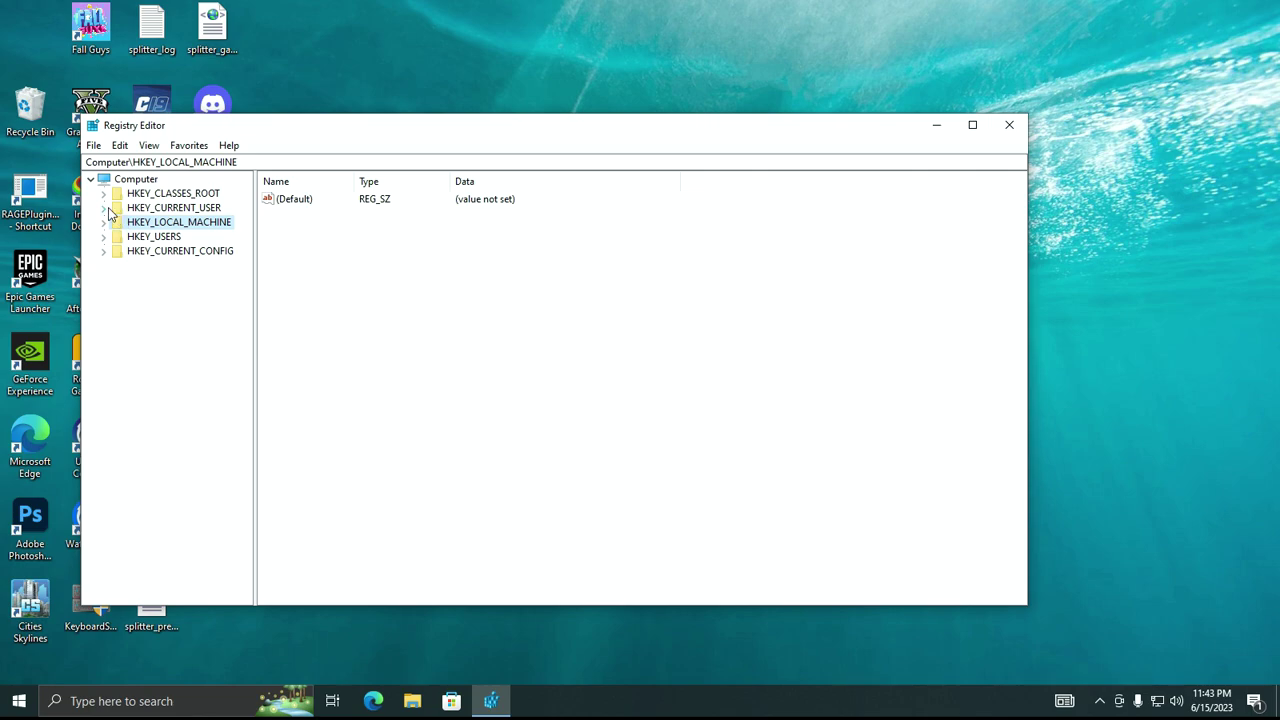
- Delete the Tencent key under HKEY_CURRENT_USER\SOFTWARE, including all of its subkeys
left_click(105, 208)
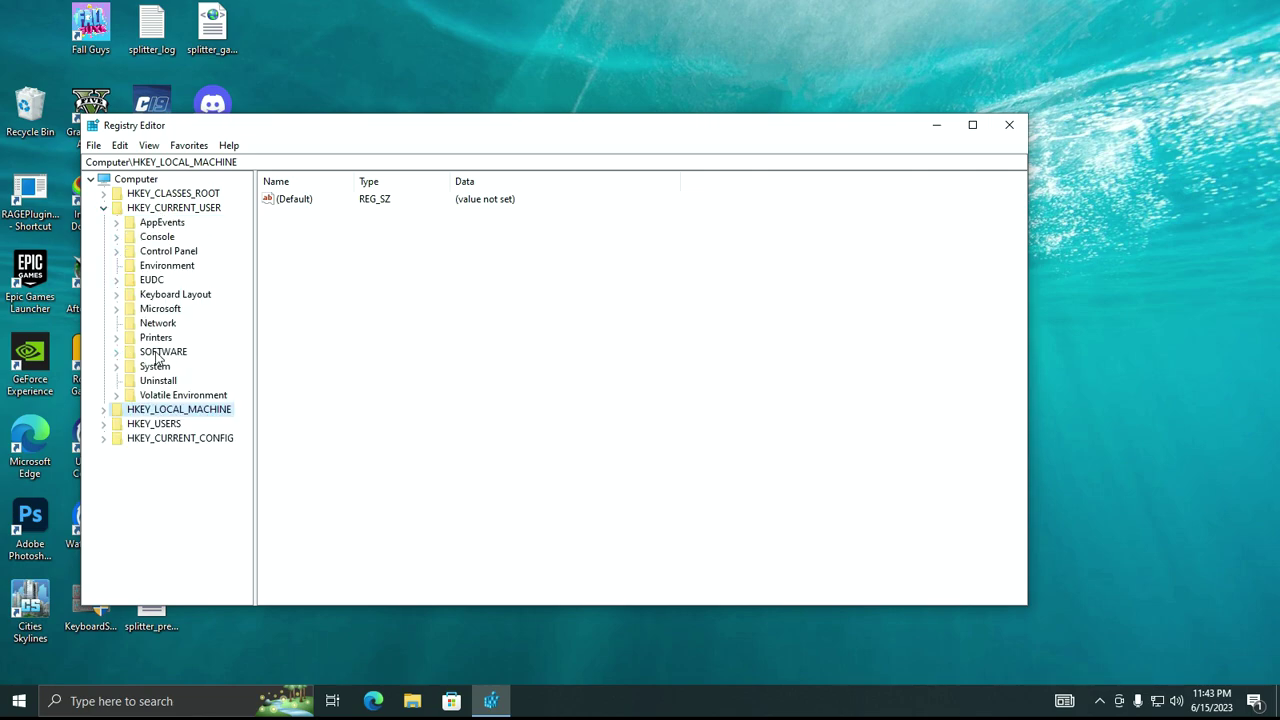
left_click(117, 353)
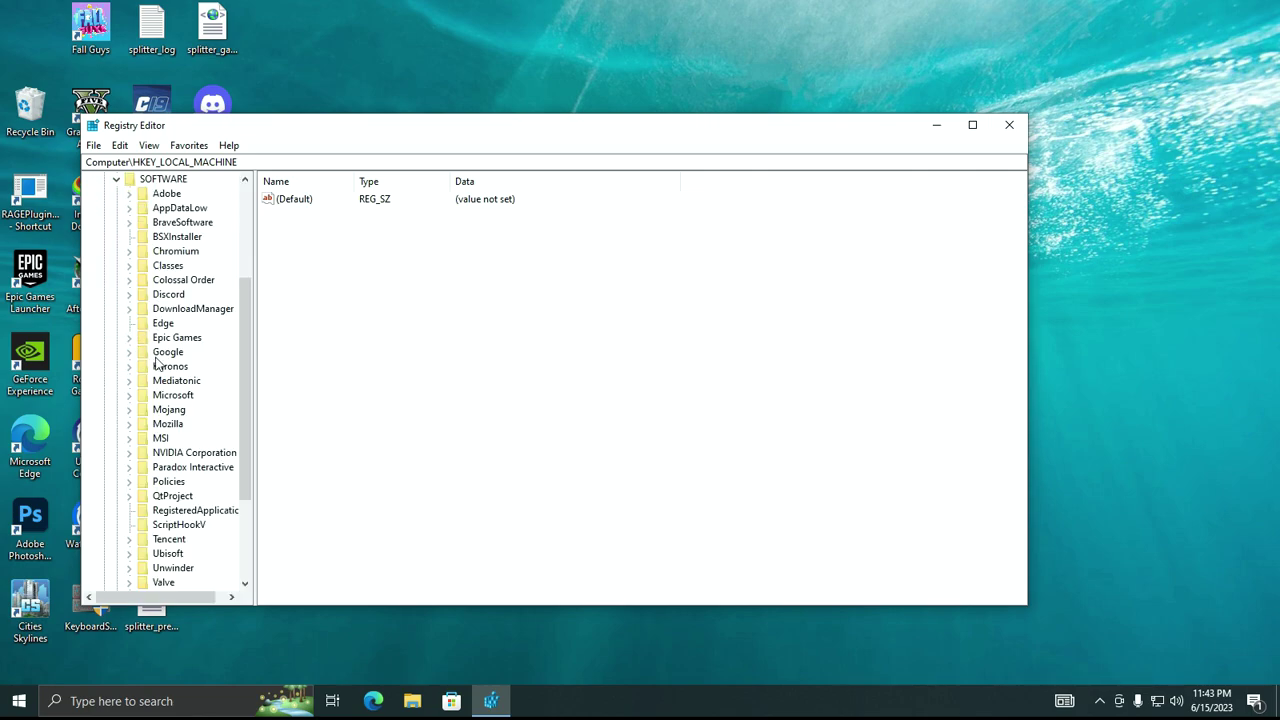
left_click(165, 541)
right_click(165, 541)
left_click(200, 446)
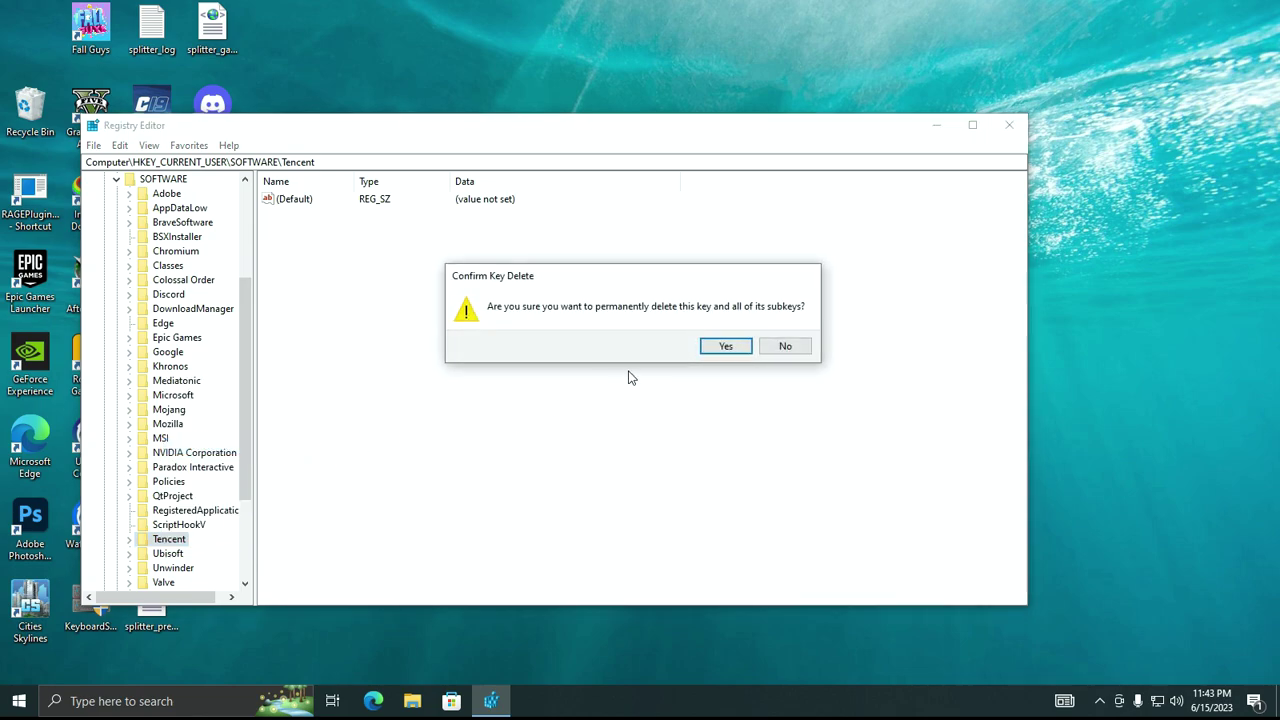
left_click(725, 347)
scroll(230, 418, "up", 5)
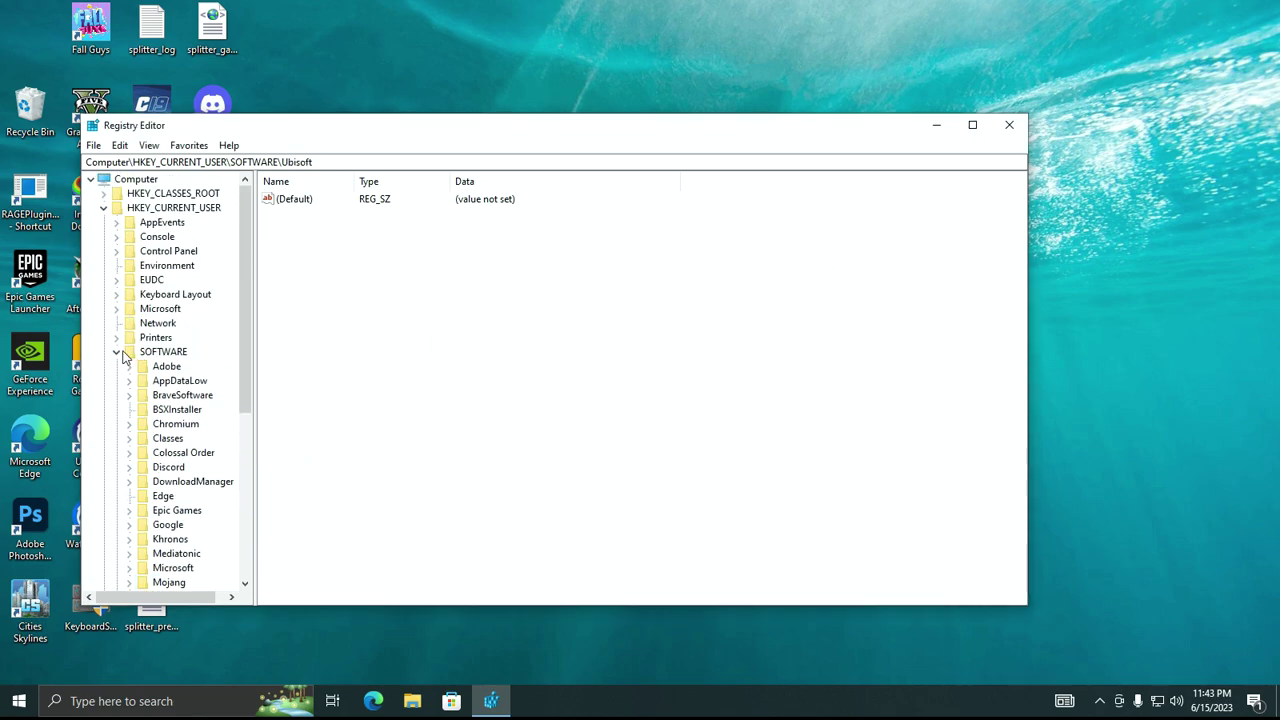
- Delete the Tencent key and all of its subkeys under HKEY_LOCAL_MACHINE\SOFTWARE\WOW6432Node
left_click(117, 352)
left_click(104, 207)
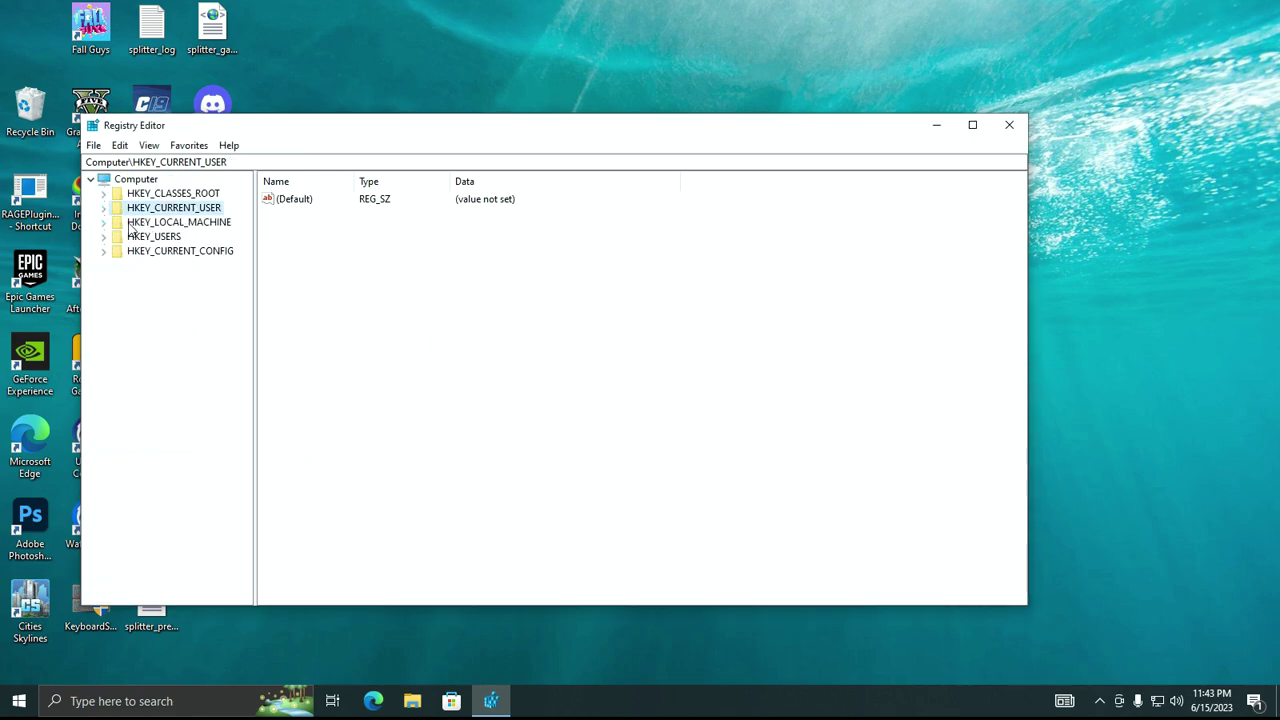
left_click(104, 222)
left_click(116, 309)
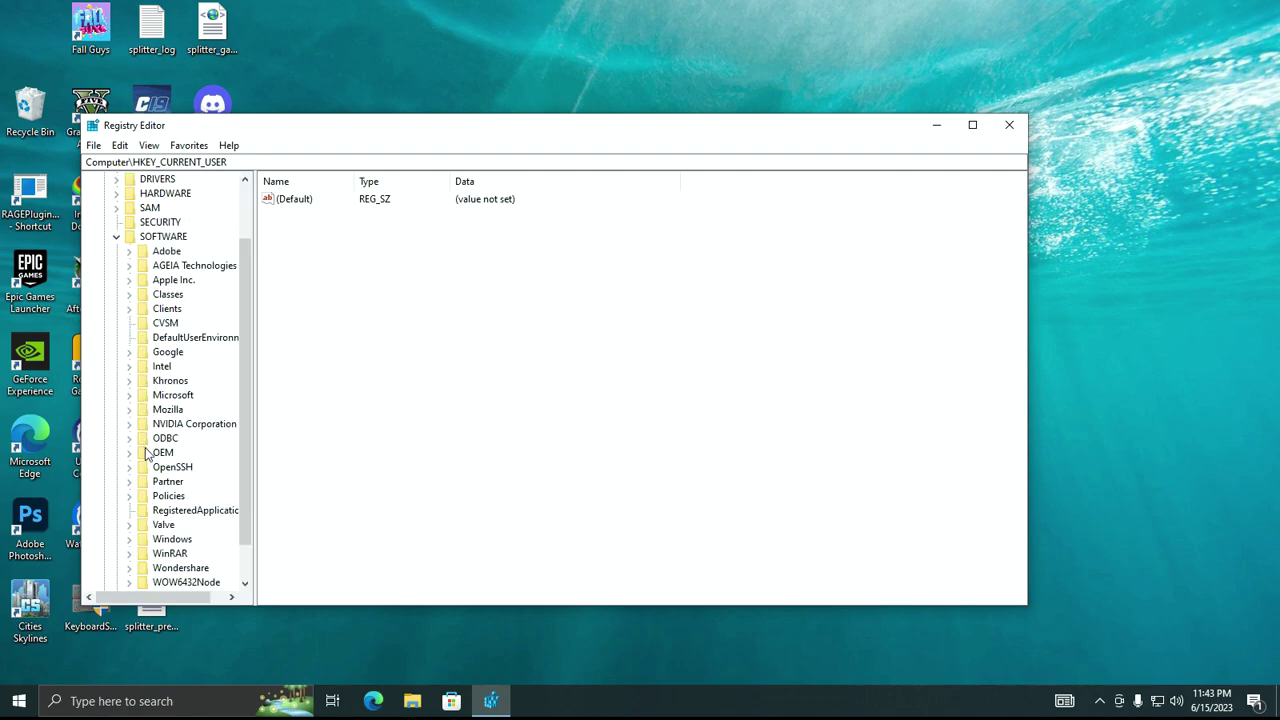
scroll(145, 455, "down", 1)
left_click(130, 538)
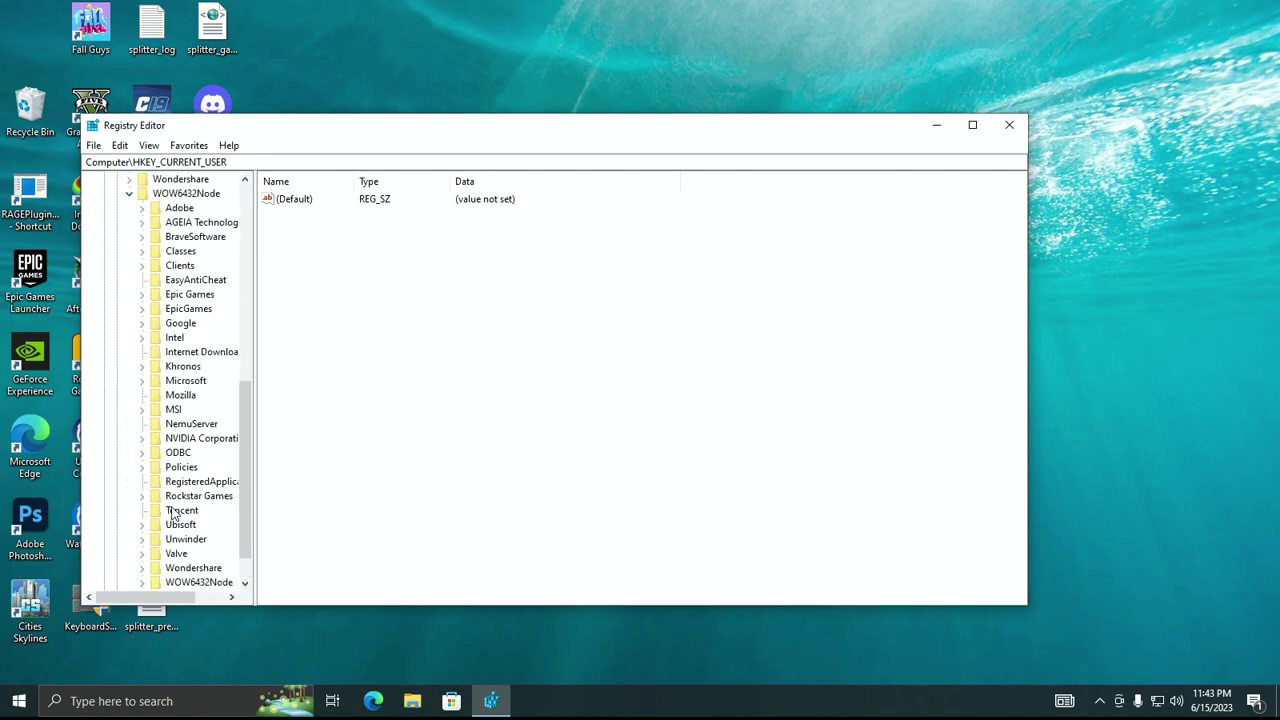
right_click(172, 514)
left_click(226, 572)
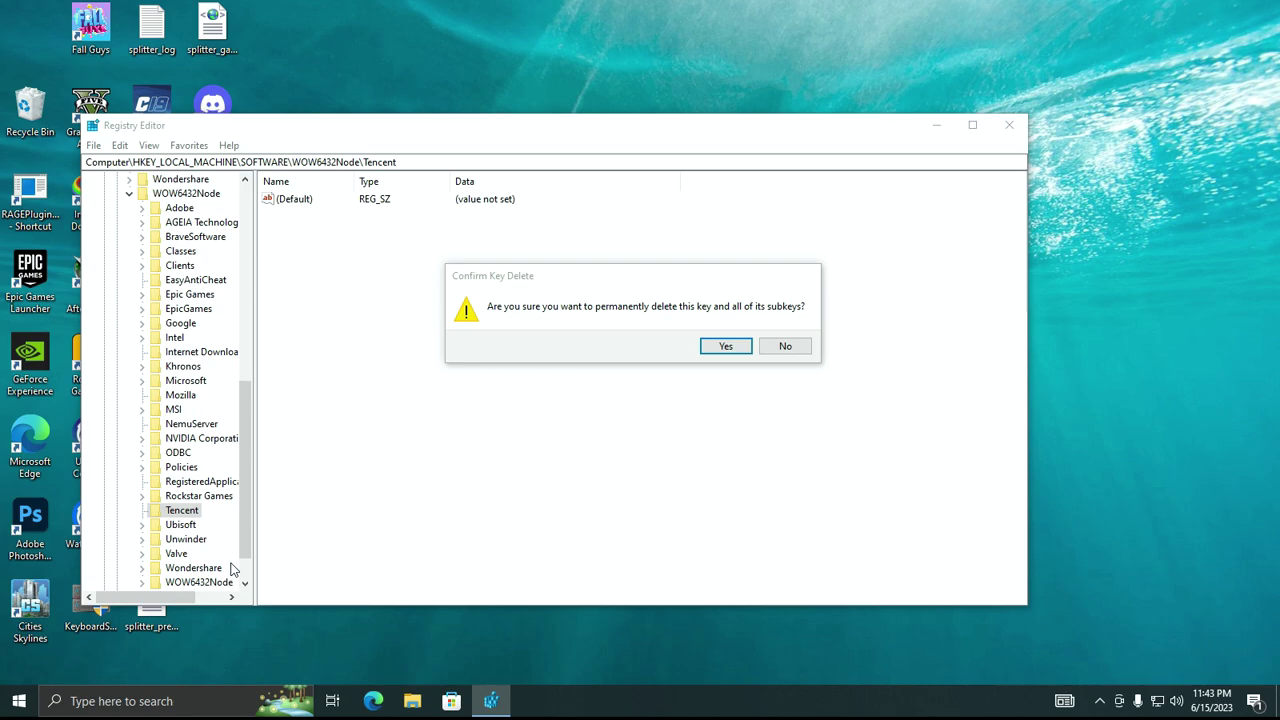
left_click(726, 346)
- Delete the Tencent key under HKEY_USERS\.DEFAULT\Software with its subkeys and close the Registry Editor
scroll(130, 407, "up", 5)
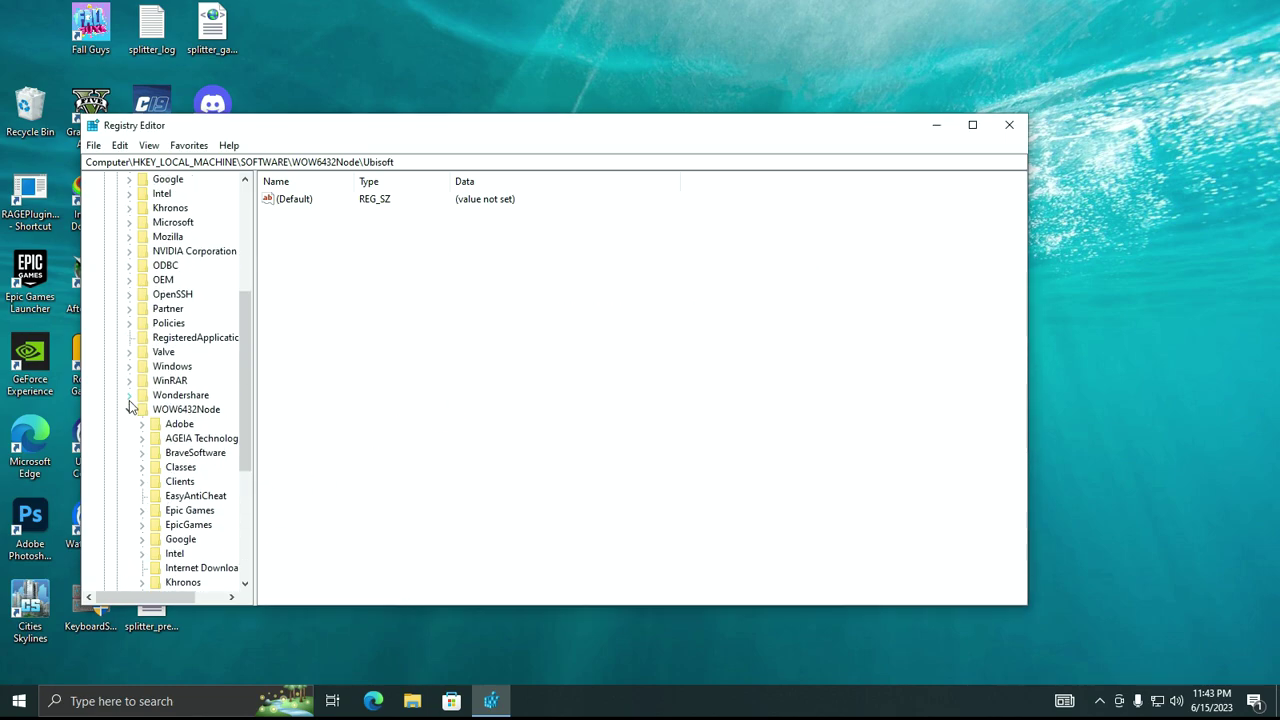
left_click(129, 409)
scroll(130, 407, "up", 5)
left_click(116, 308)
left_click(103, 222)
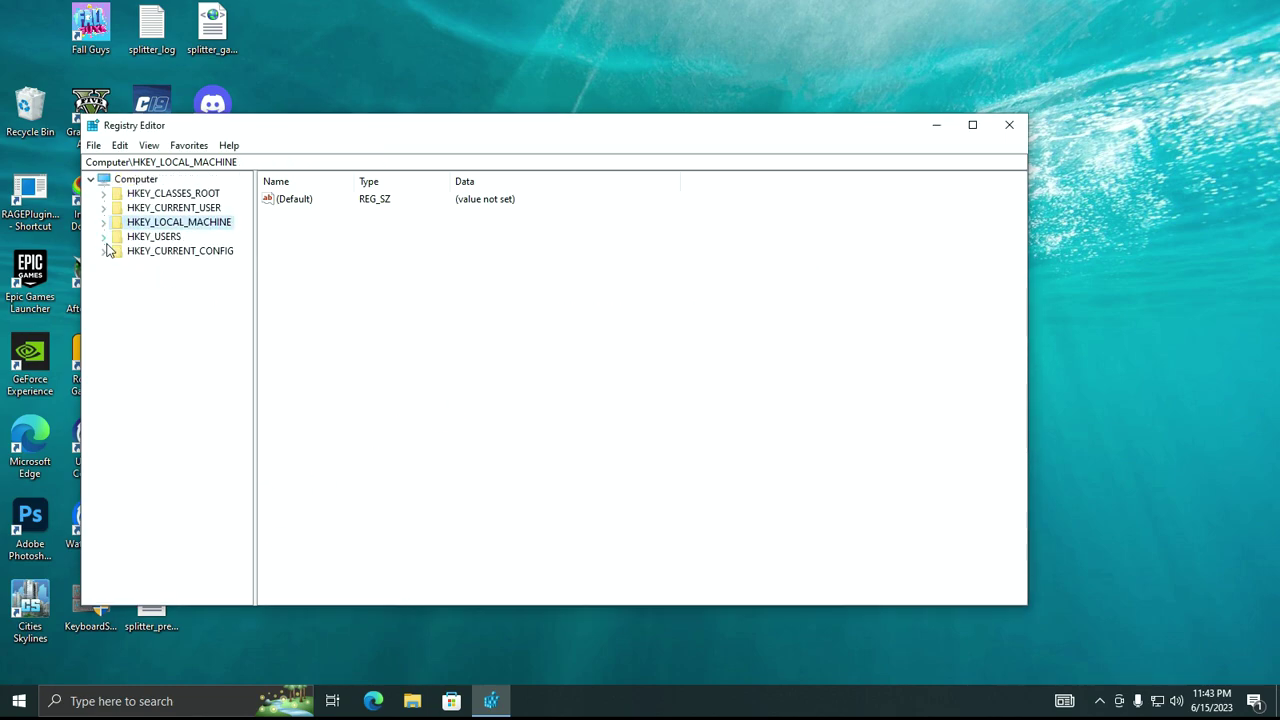
left_click(103, 237)
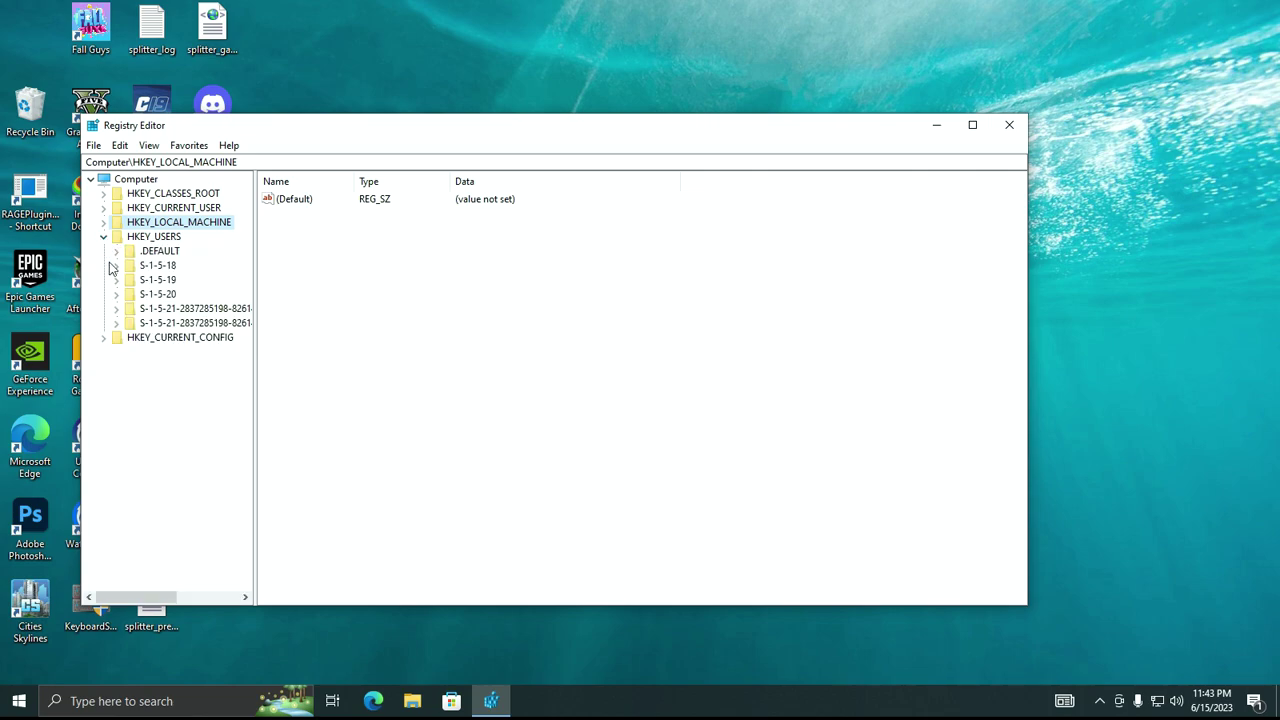
left_click(116, 251)
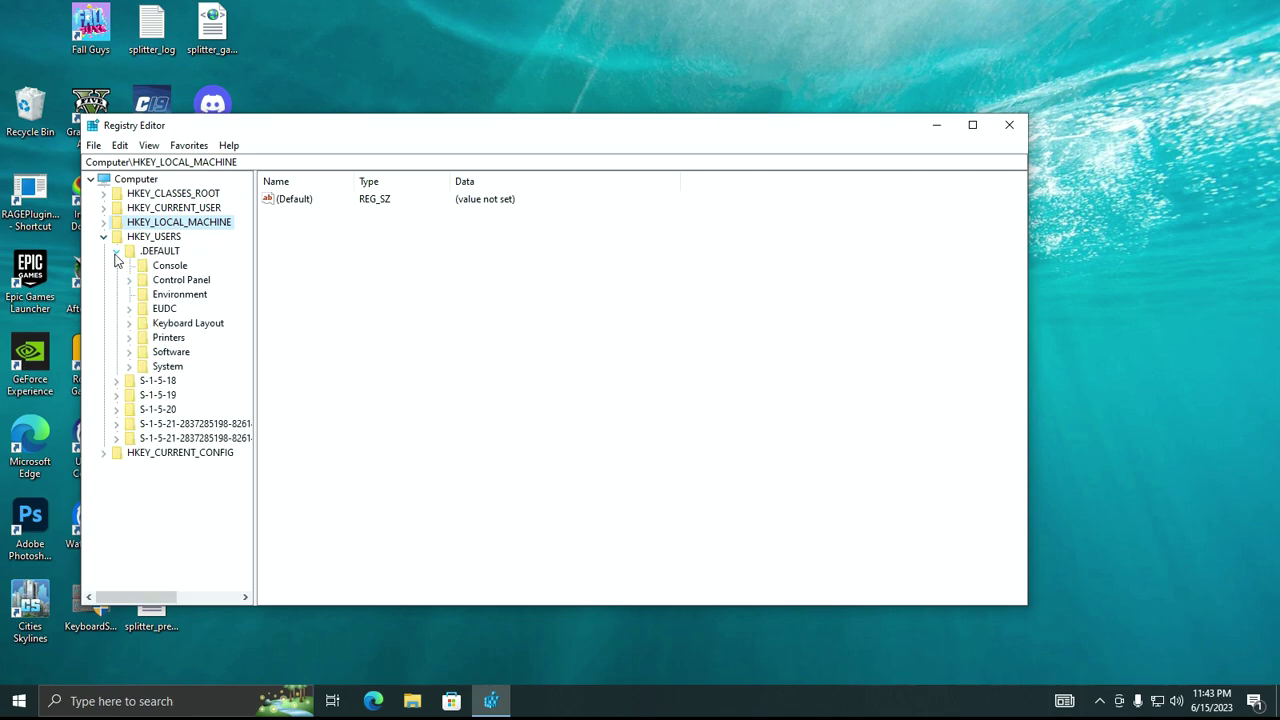
left_click(129, 352)
right_click(163, 426)
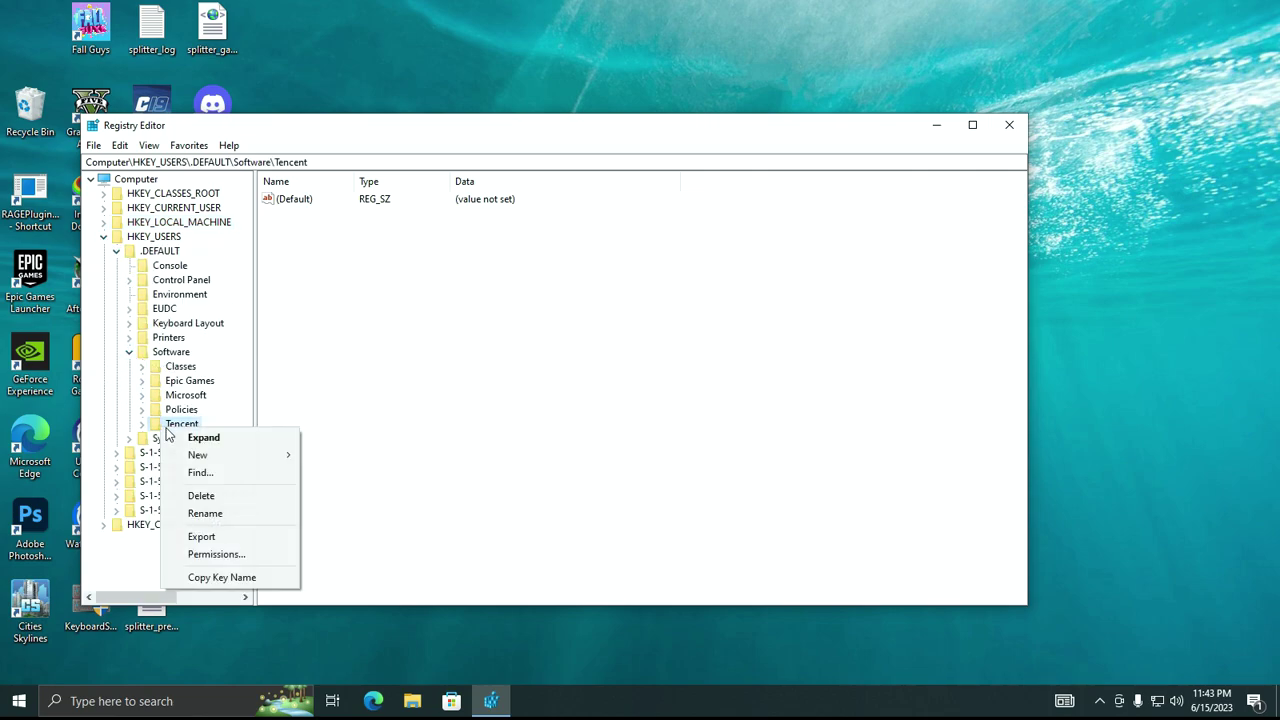
left_click(191, 494)
left_click(742, 343)
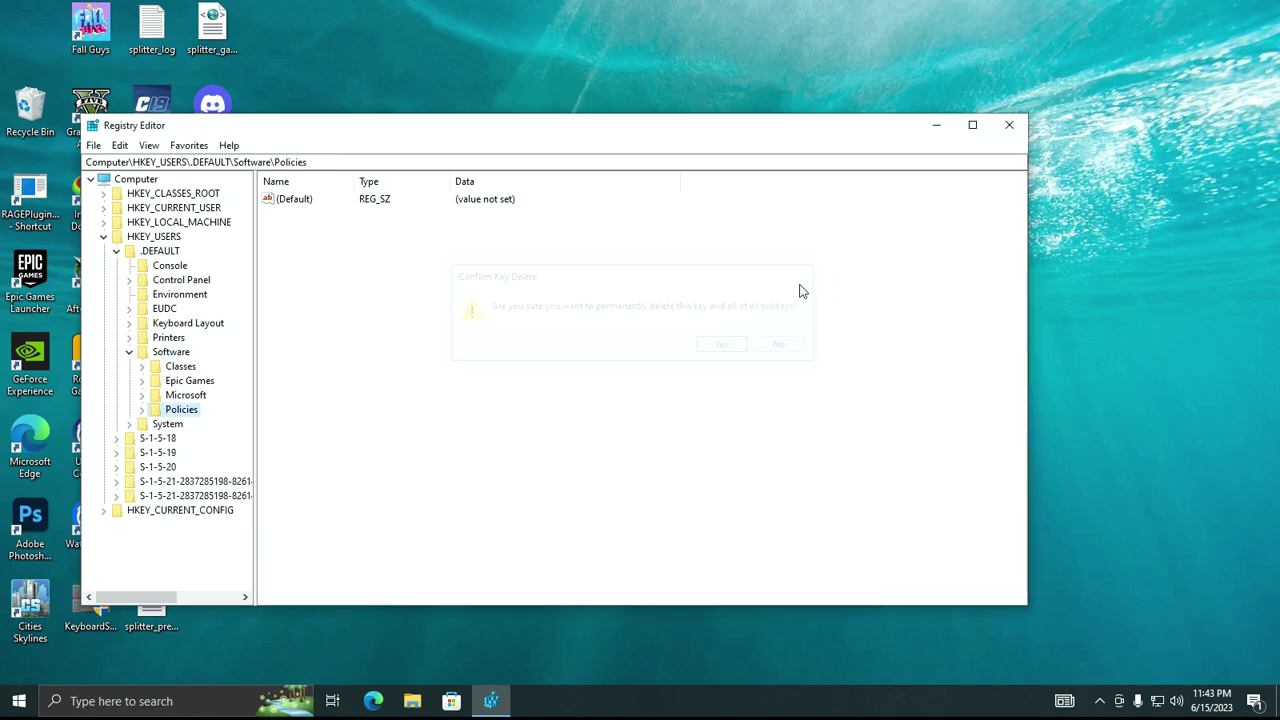
left_click(1009, 125)
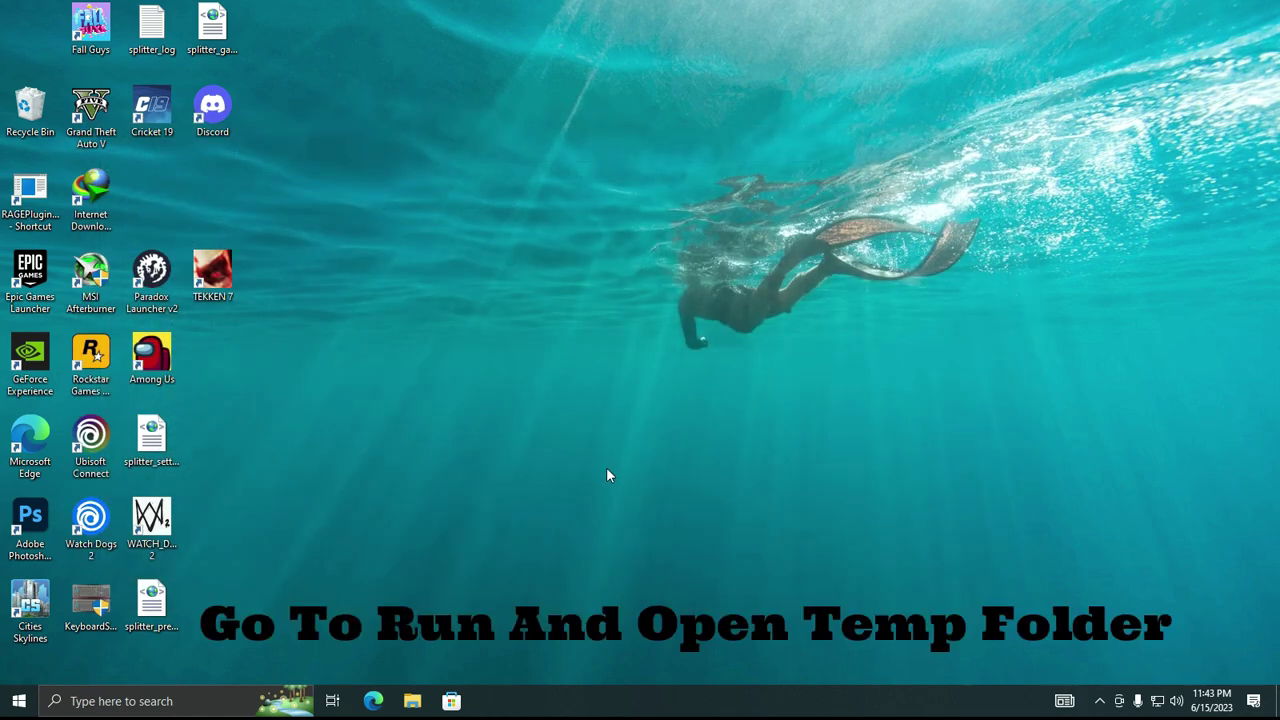
- Search Windows for "run" and open the system Temp folder by running "temp"
key("super")
type("run")
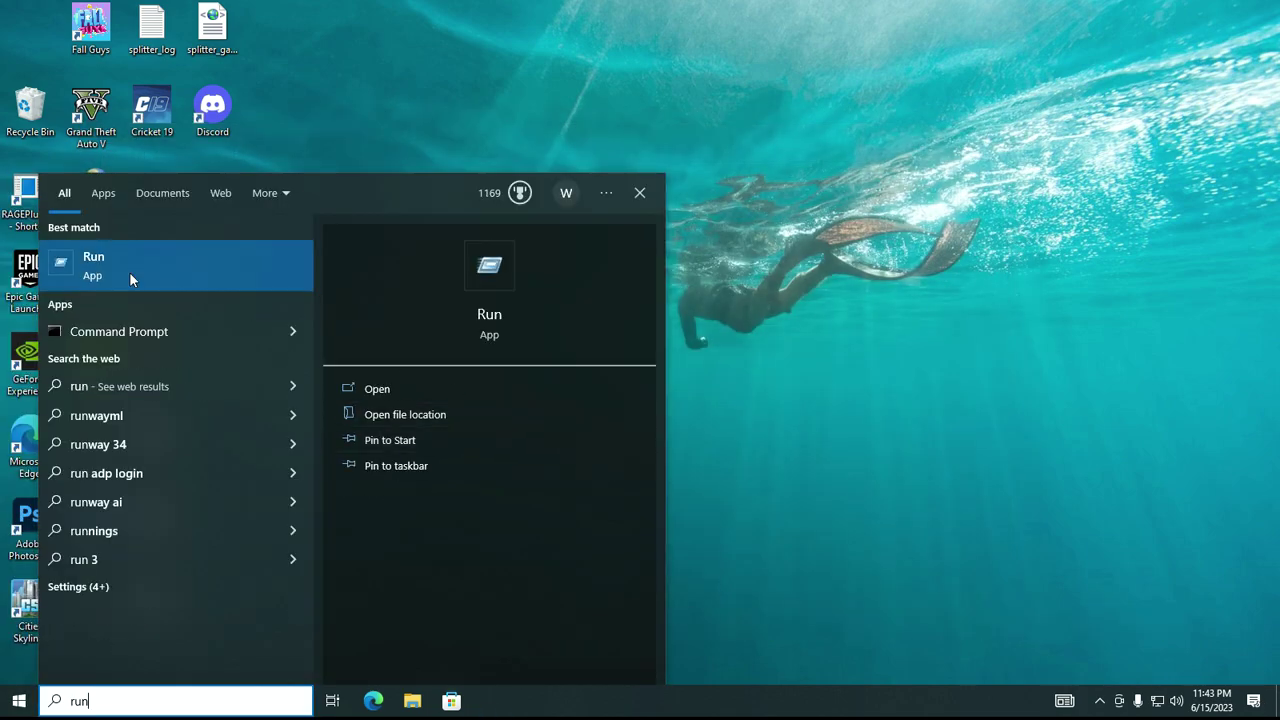
key("Return")
type("tem")
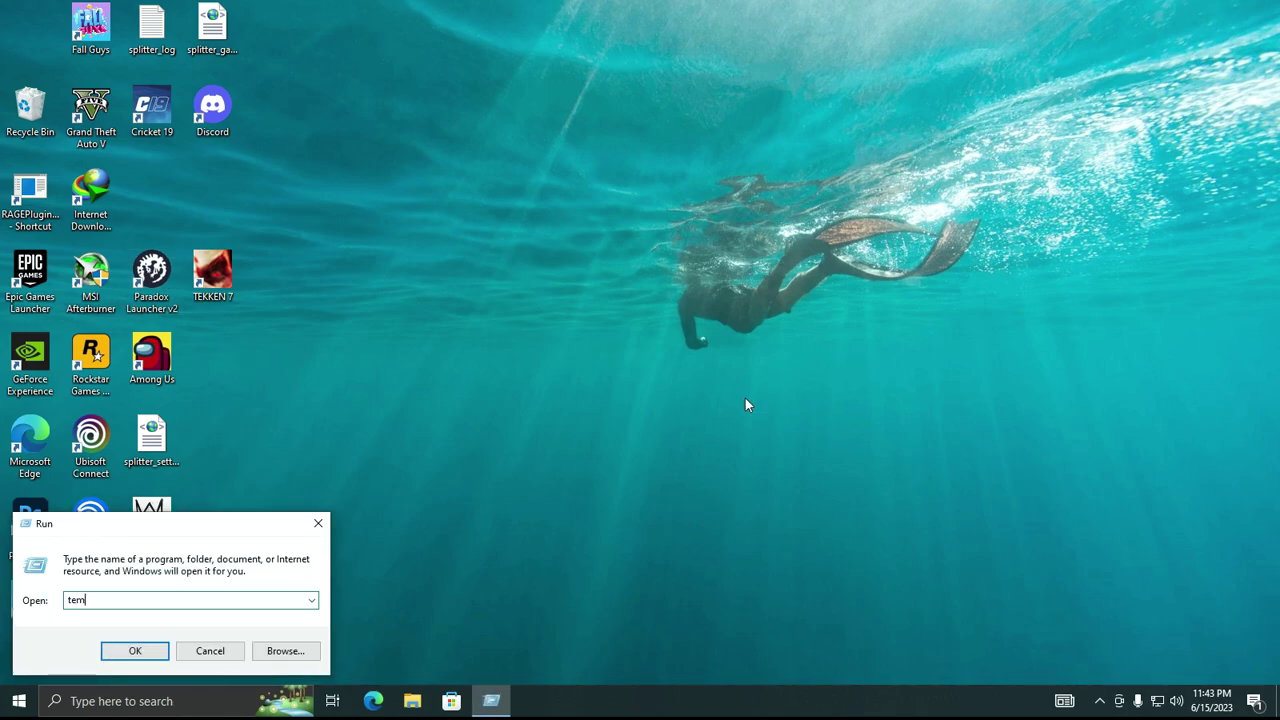
type("p")
key("Return")
- Delete everything in the system Temp folder, cancel for any file in use, and close the folder
key("ctrl+a")
key("Delete")
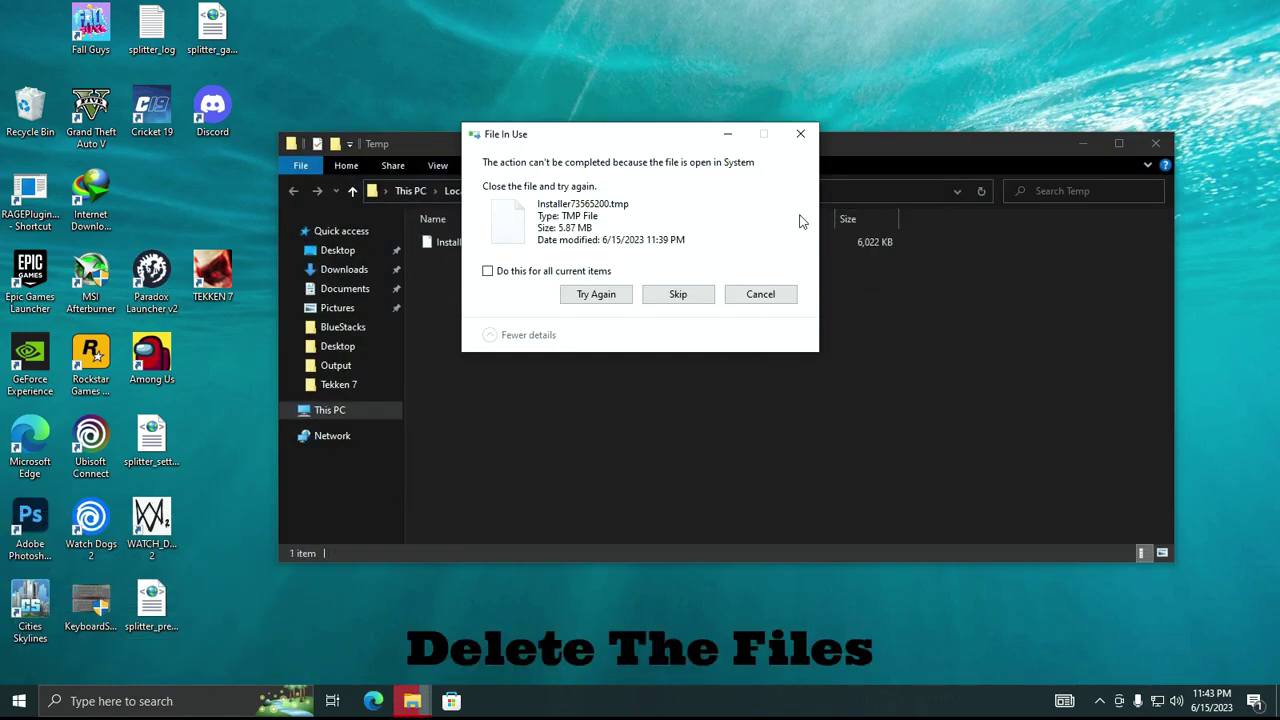
left_click(800, 133)
left_click(1155, 143)
- Open the user's Temp folder by running "%temp%" from the Run dialog
key("super")
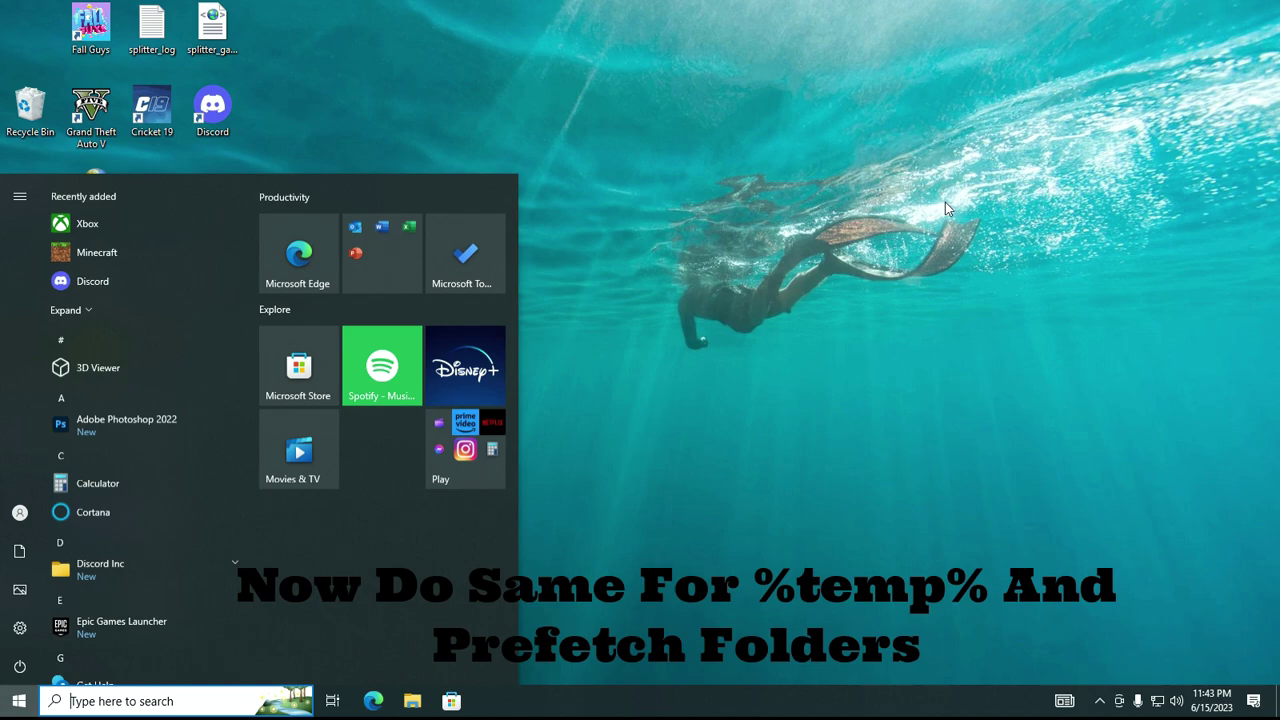
type("run")
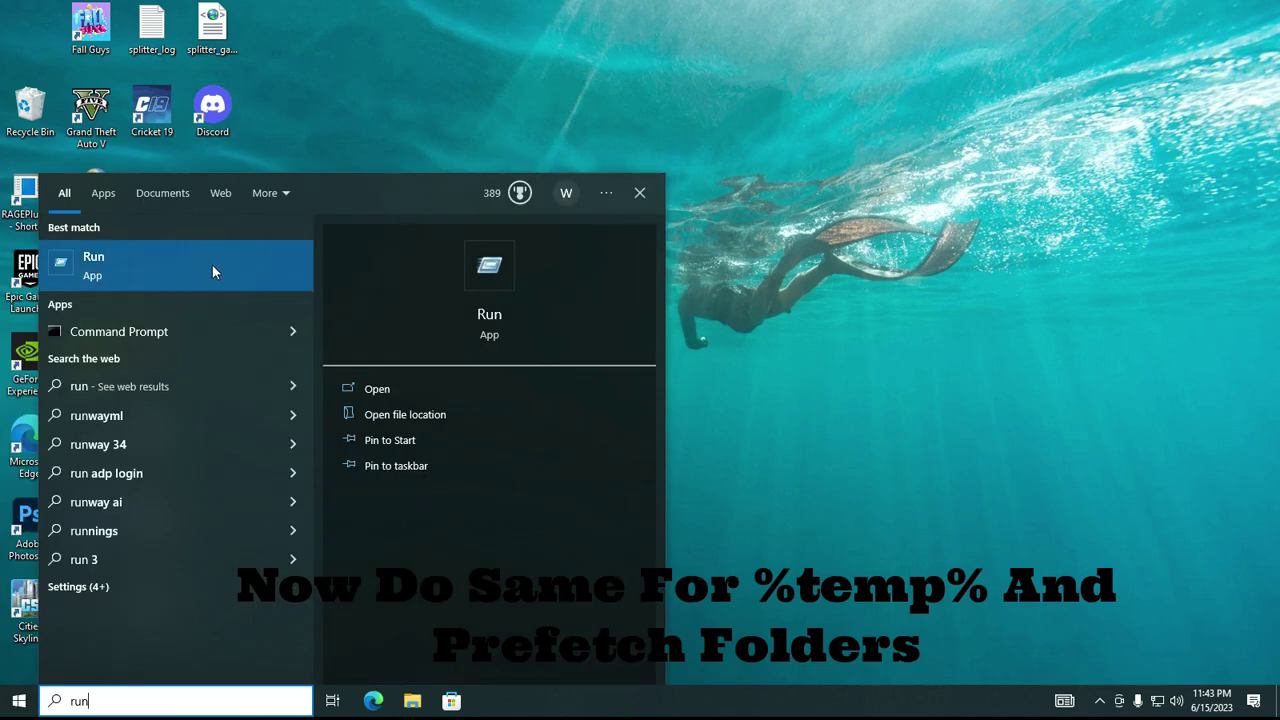
left_click(212, 265)
type("%te")
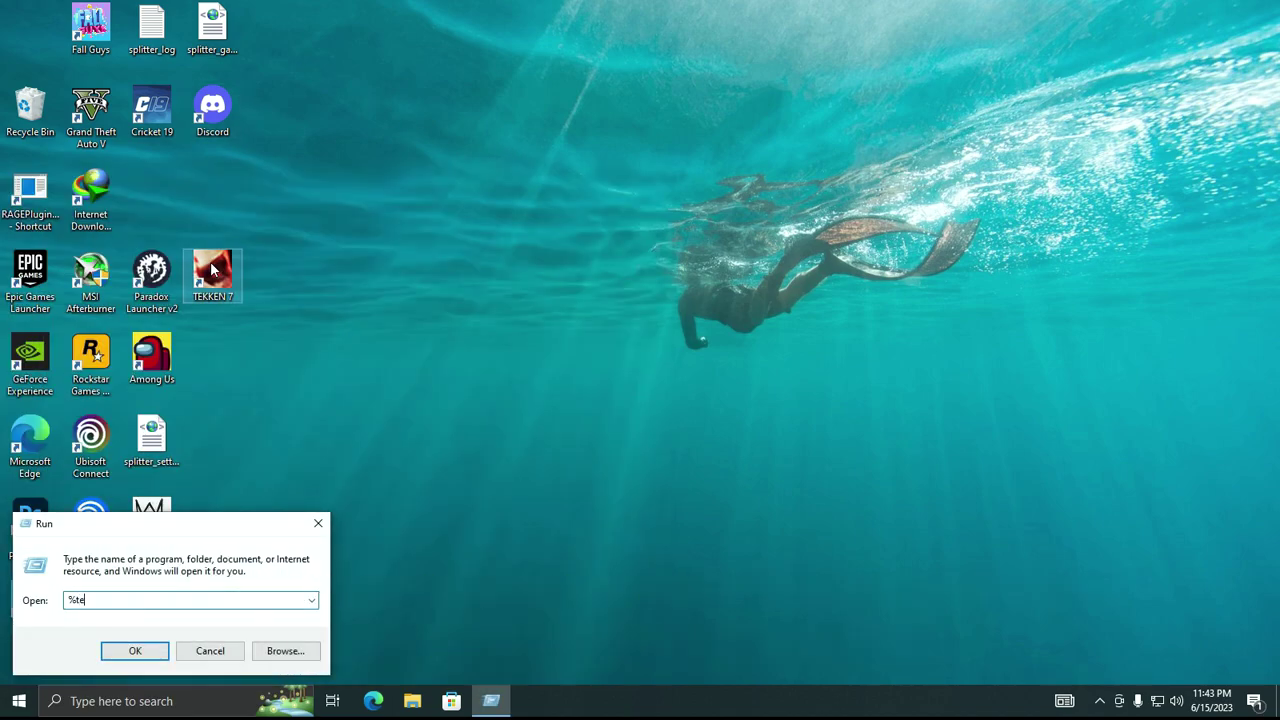
type("mp%")
key("Return")
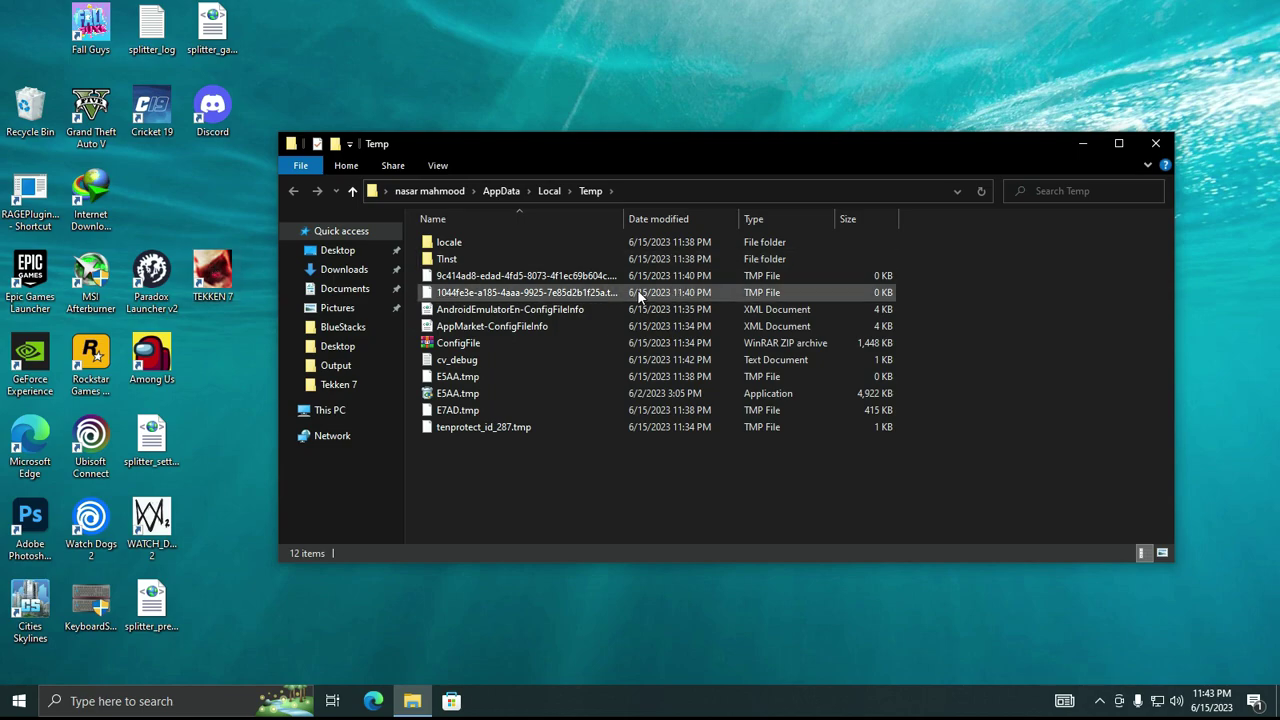
- Delete everything in the AppData\Local\Temp folder, cancel for files in use, and close the folder
key("ctrl+a")
key("Delete")
left_click(800, 133)
left_click(800, 133)
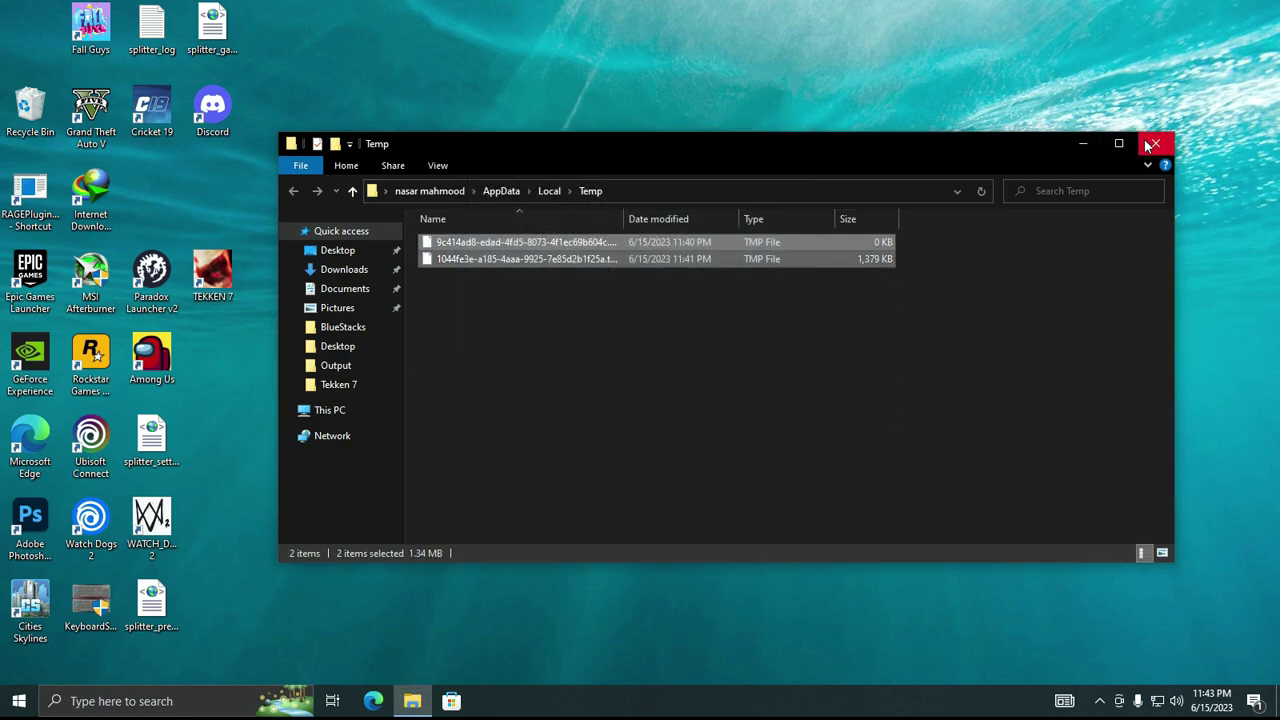
left_click(1155, 143)
- Open the Windows prefetch folder by running "prefetch" from the Run dialog
key("super")
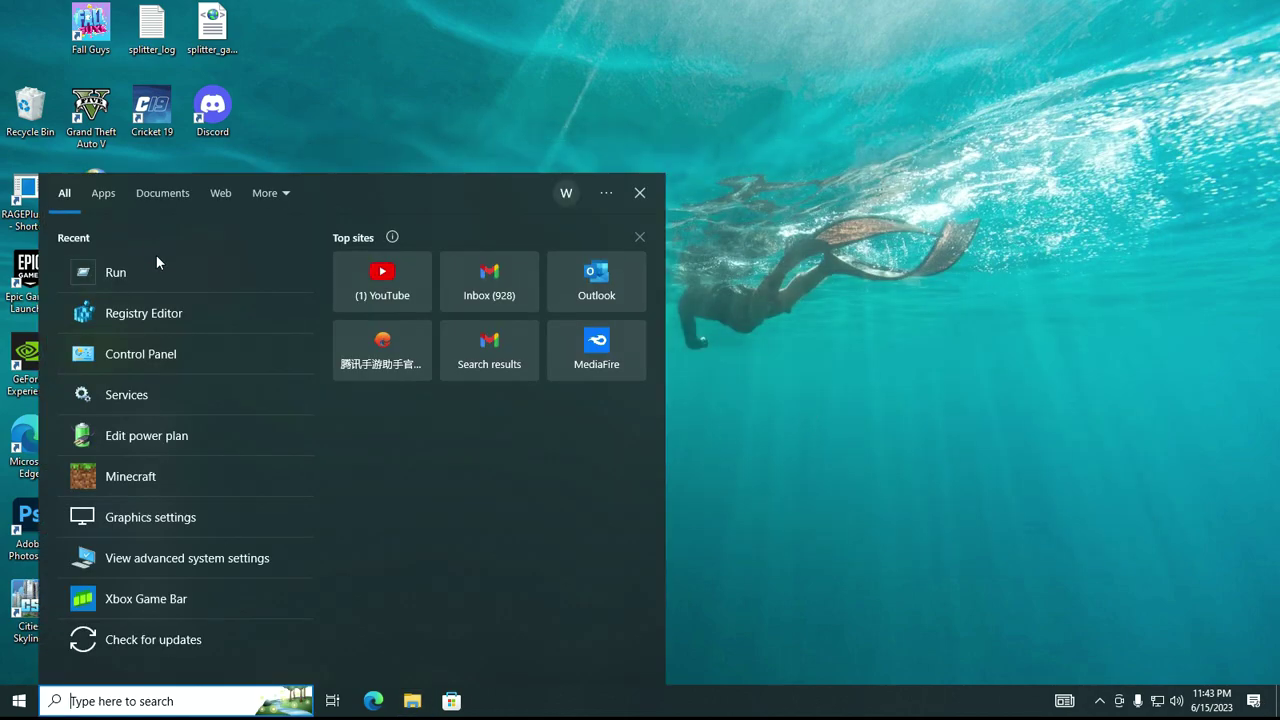
left_click(157, 265)
type("prefetch")
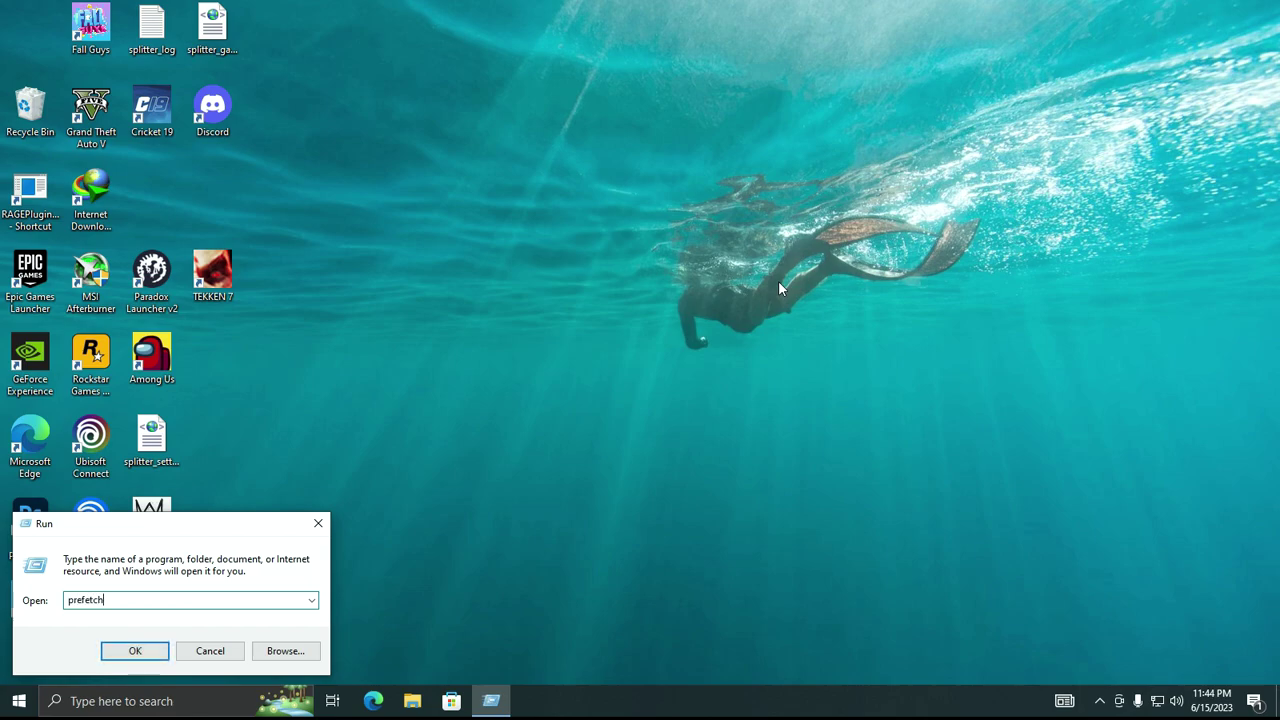
key("Return")
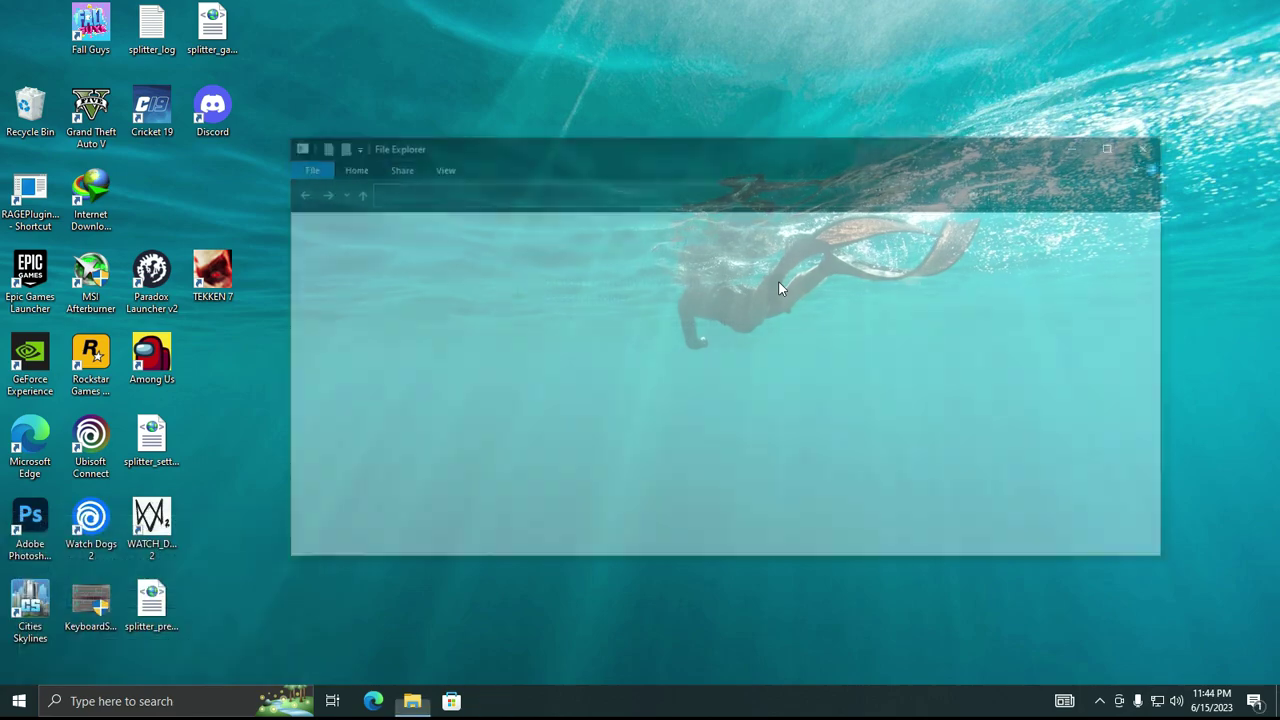
- Delete all files in the prefetch folder and cancel for any file in use
left_click(664, 370)
key("ctrl+a")
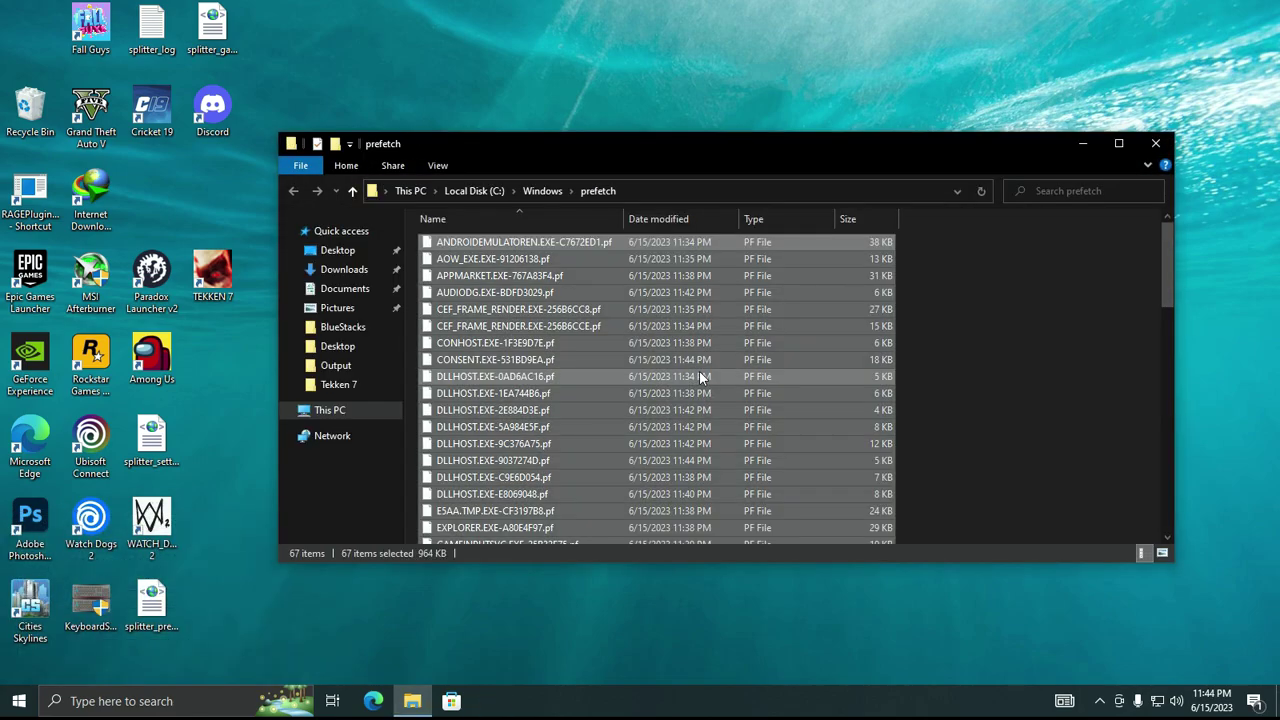
key("Delete")
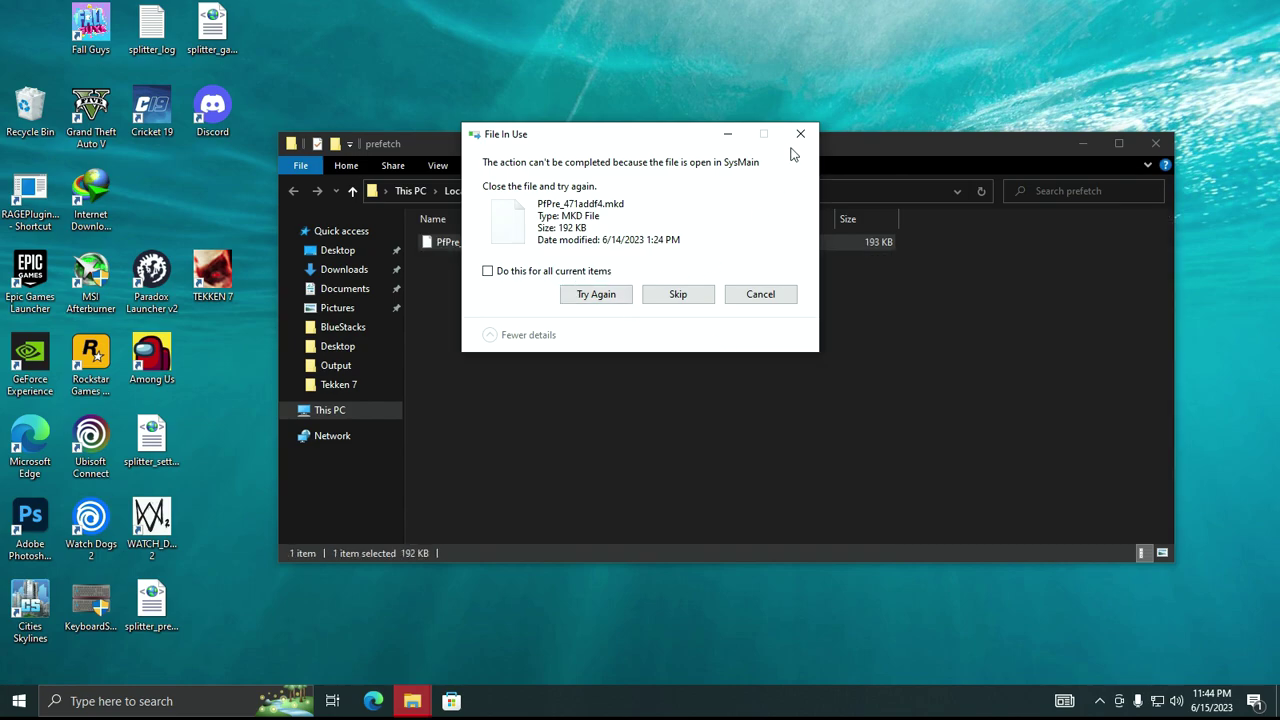
left_click(800, 133)
- Empty the Recycle Bin, permanently deleting all of its items
right_click(58, 112)
left_click(105, 138)
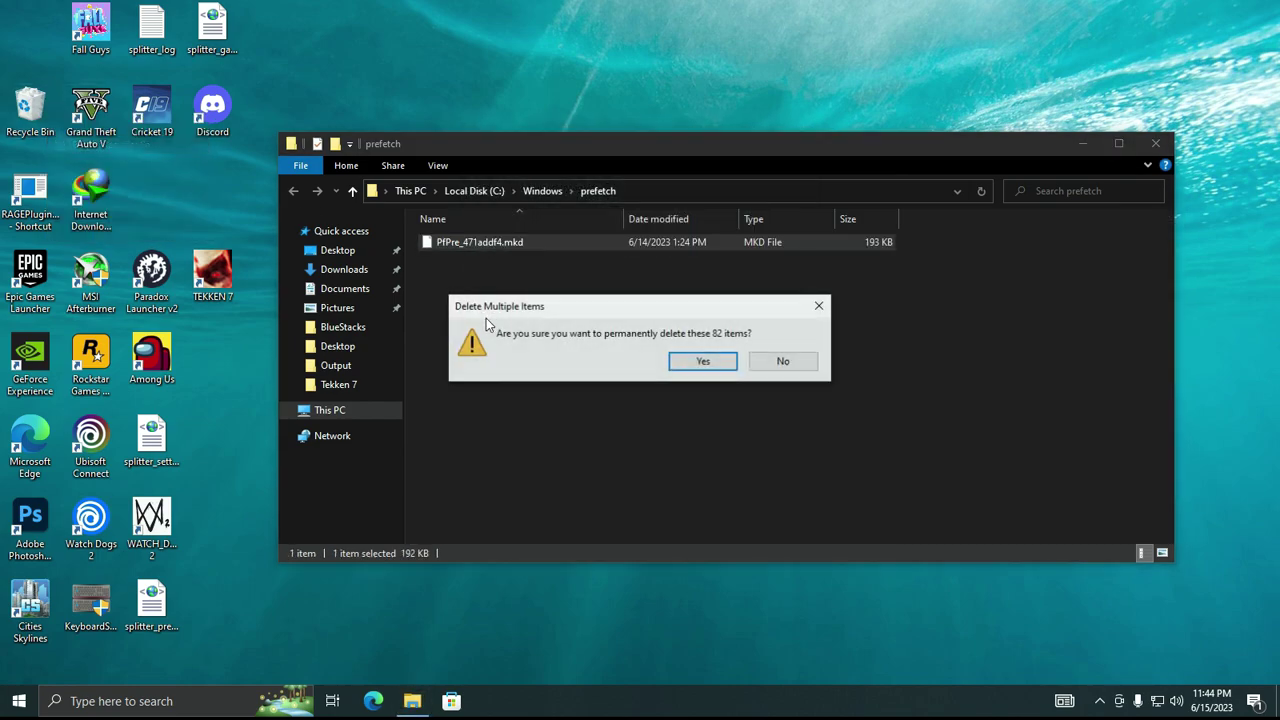
left_click(703, 361)
key("ctrl+a")
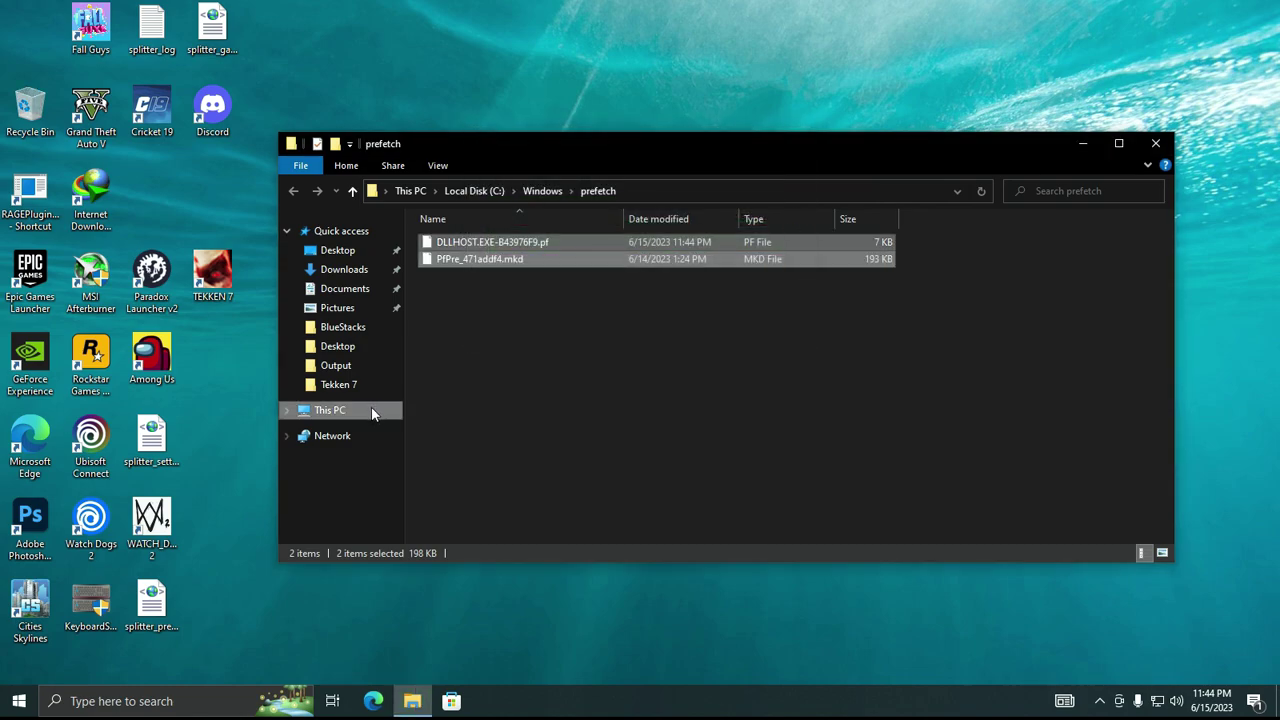
- Run Disk Cleanup on Local Disk (C:), permanently deleting the preselected files, and close the drive properties and File Explorer
left_click(371, 410)
right_click(472, 418)
left_click(524, 405)
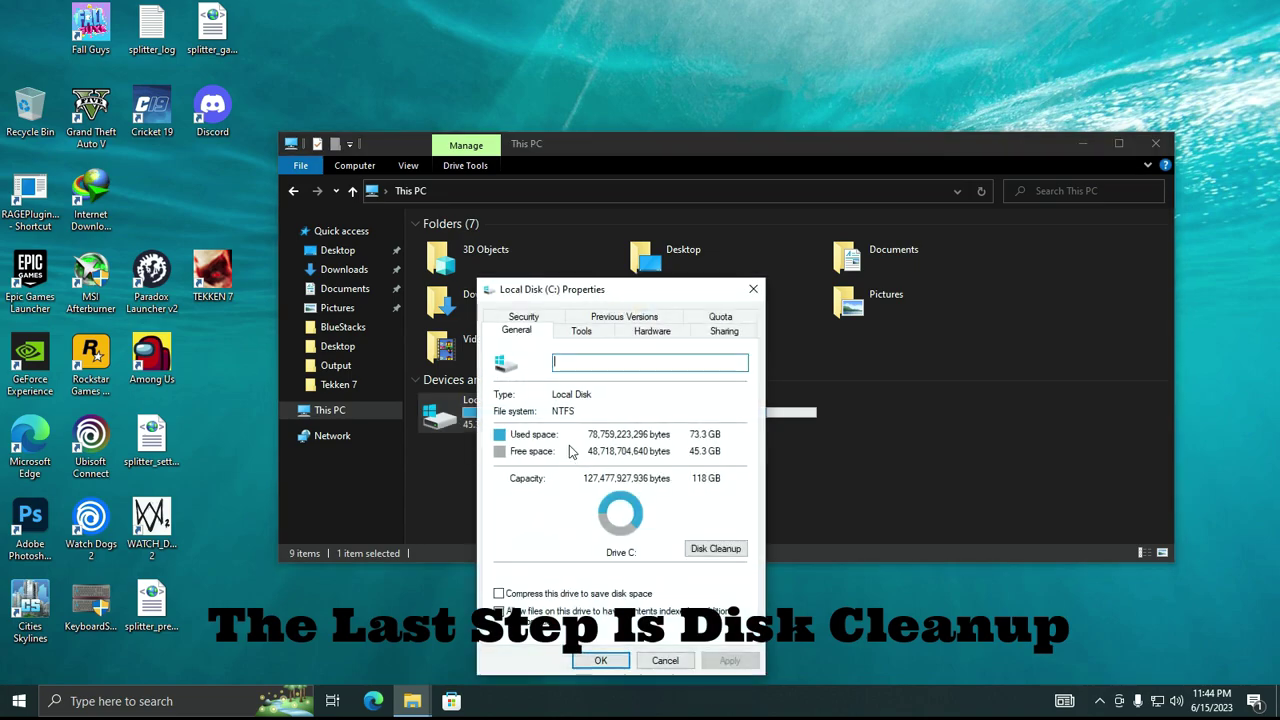
left_click(715, 548)
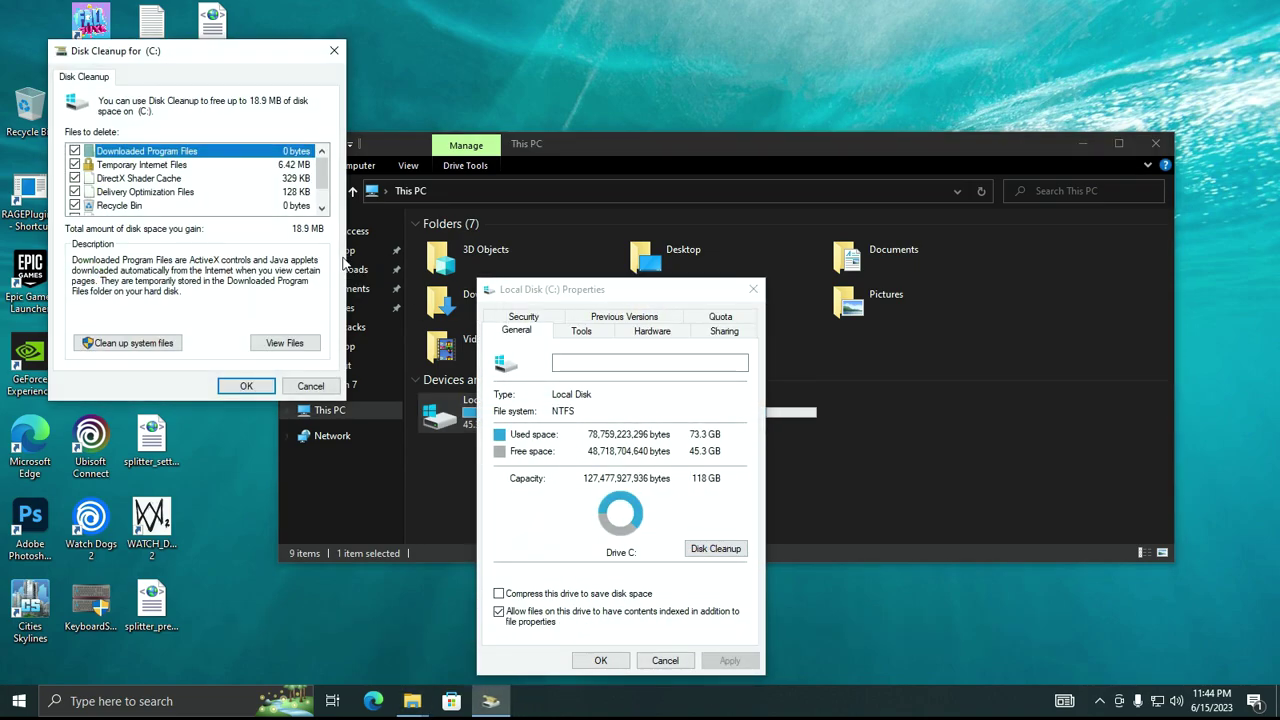
scroll(175, 201, "down", 1)
left_click(250, 390)
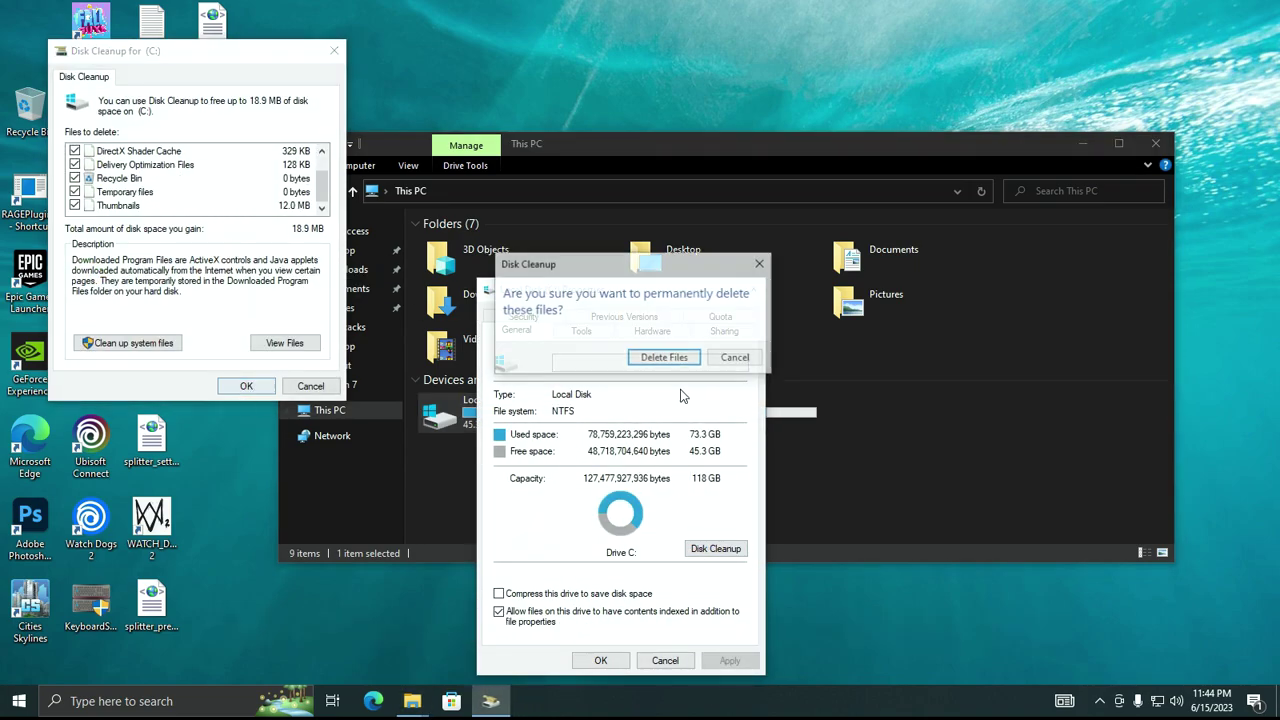
left_click(655, 357)
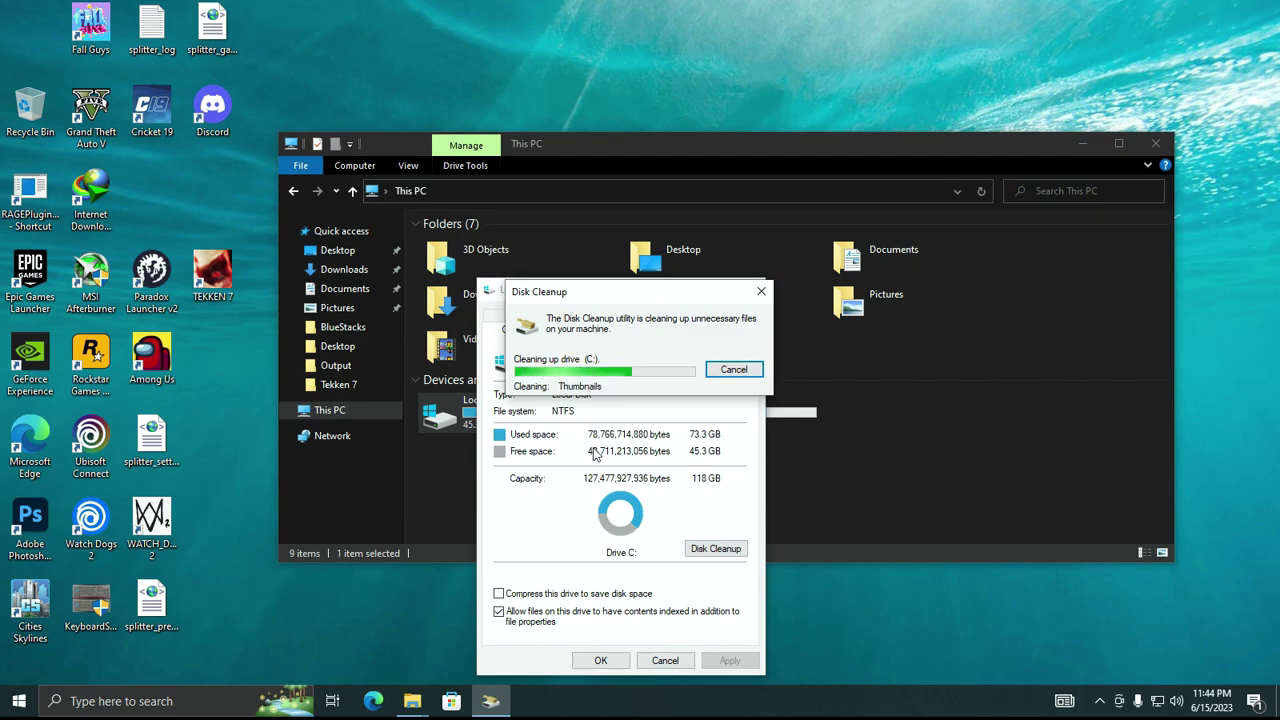
left_click(599, 661)
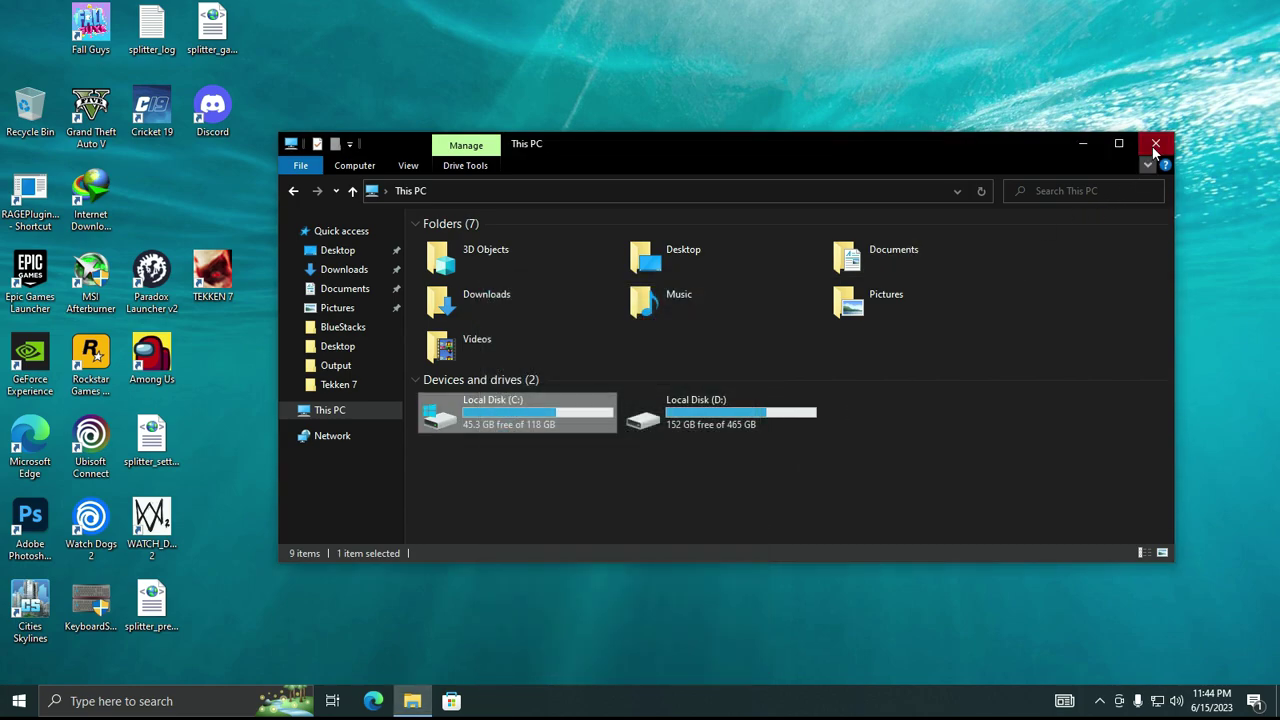
left_click(1155, 145)
- Switch to Microsoft Edge and load the site syzs.qq.com
left_click(374, 701)
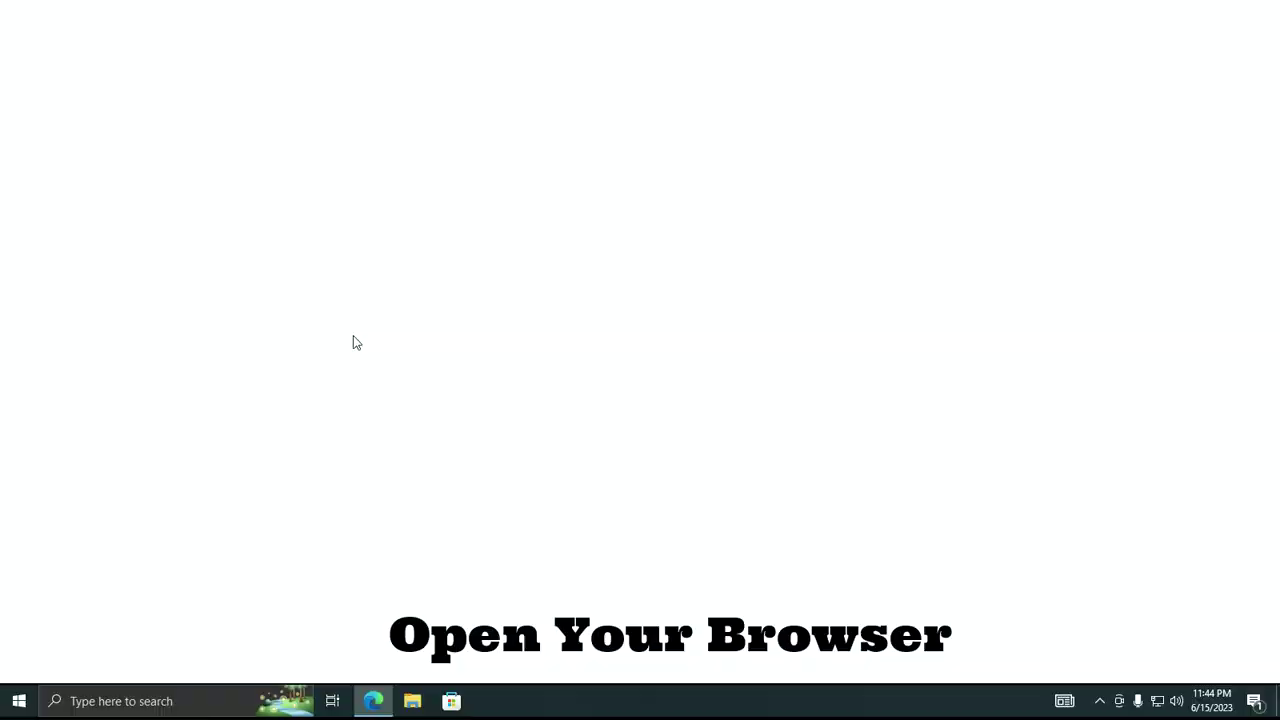
left_click(304, 37)
type("s")
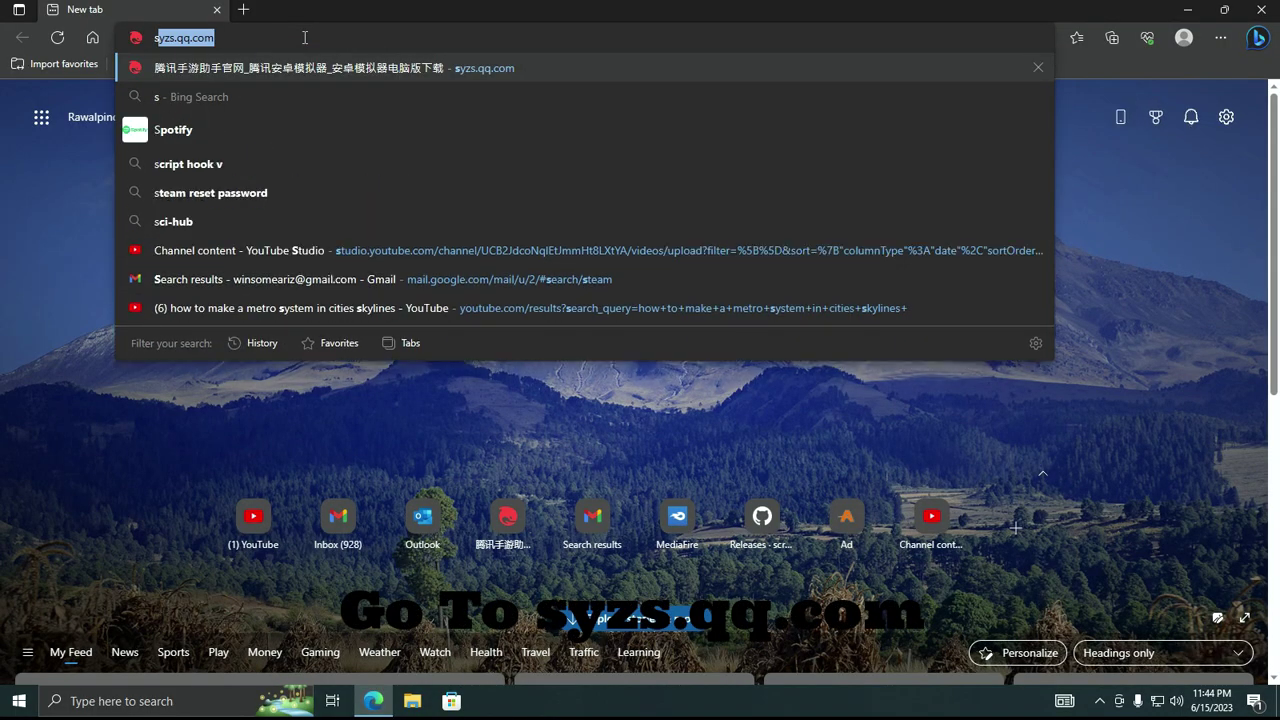
type("yzs.qq.cp")
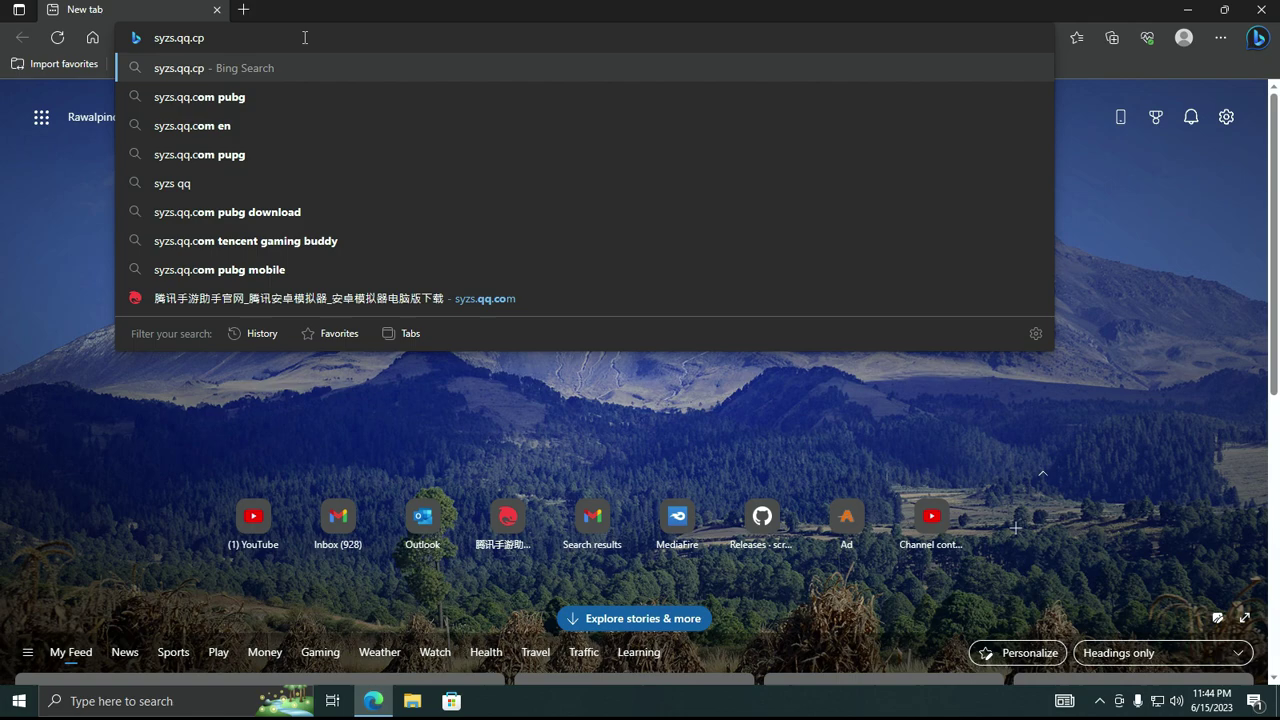
key("BackSpace")
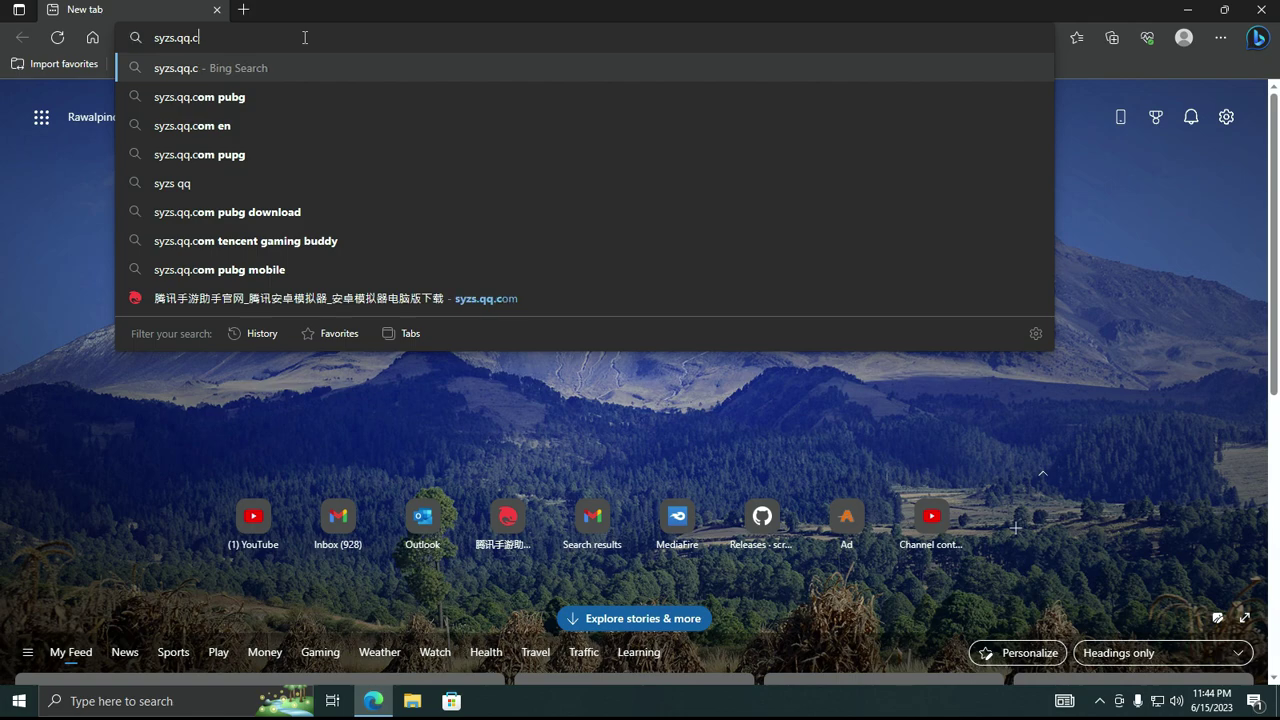
type("om")
key("Return")
left_click(205, 45)
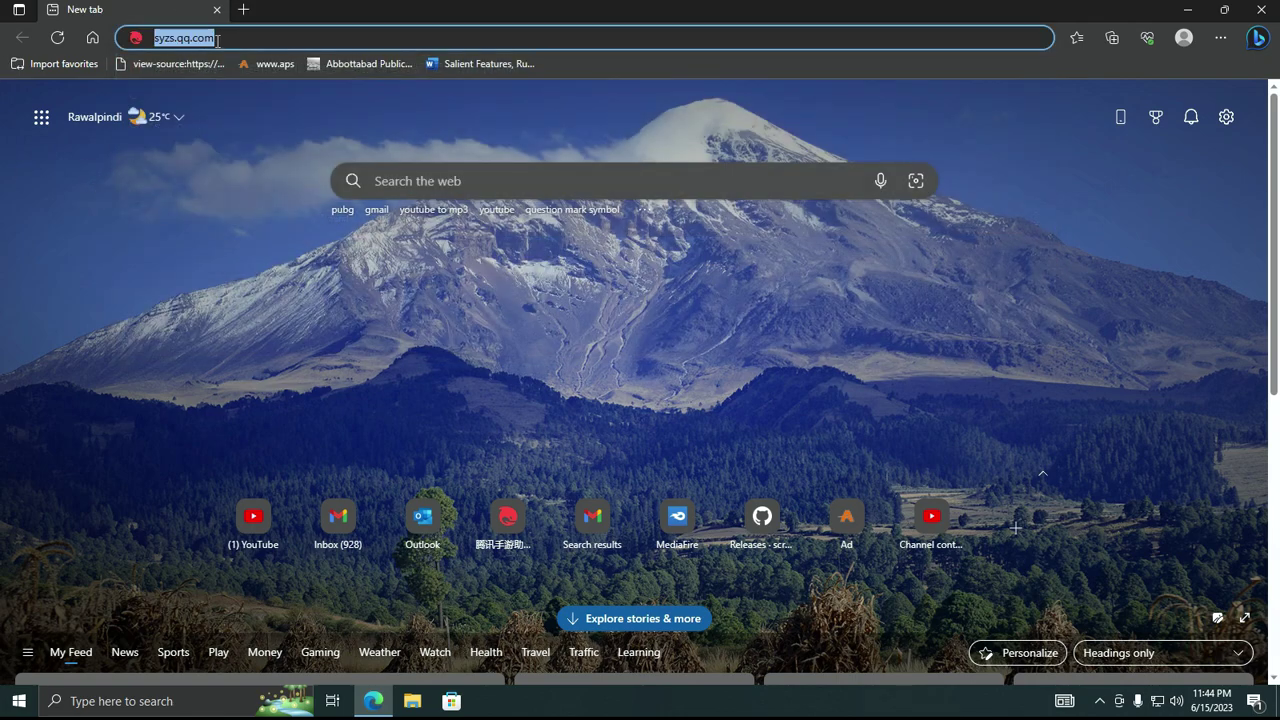
key("Return")
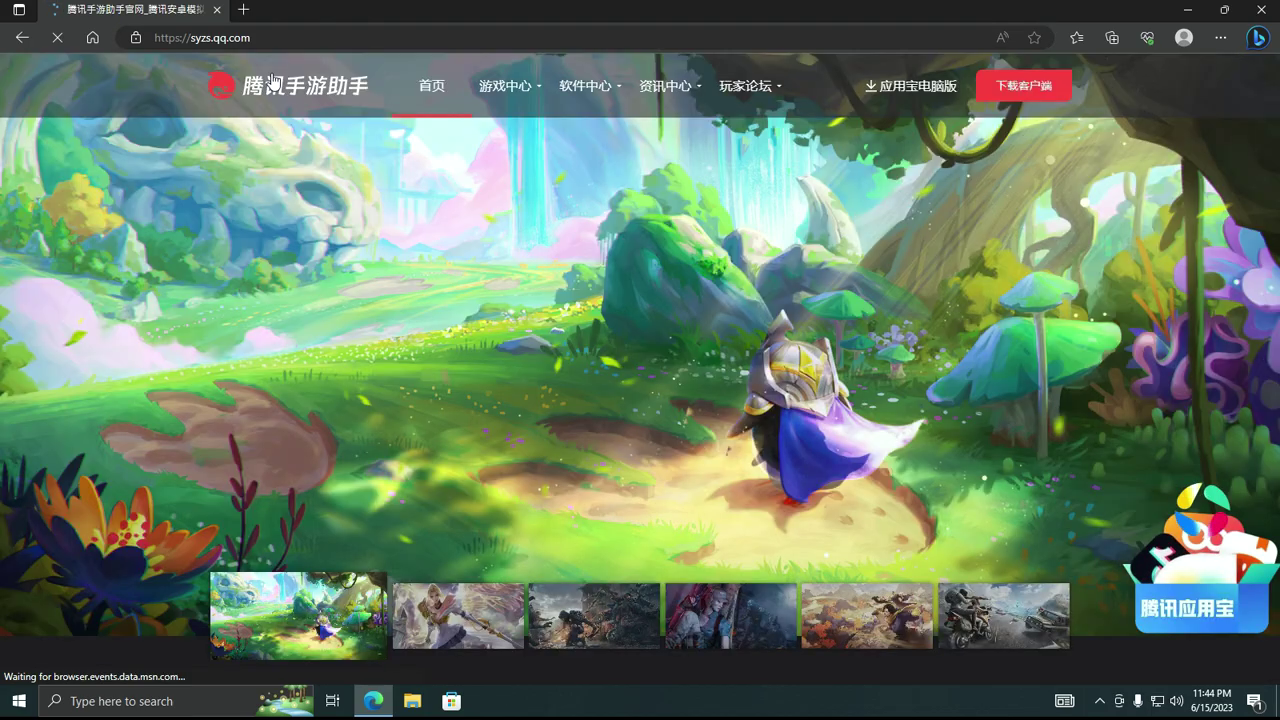
- Download the 32-bit compatible client (兼容版 32位) from the site and keep the flagged installer file
left_click(1038, 88)
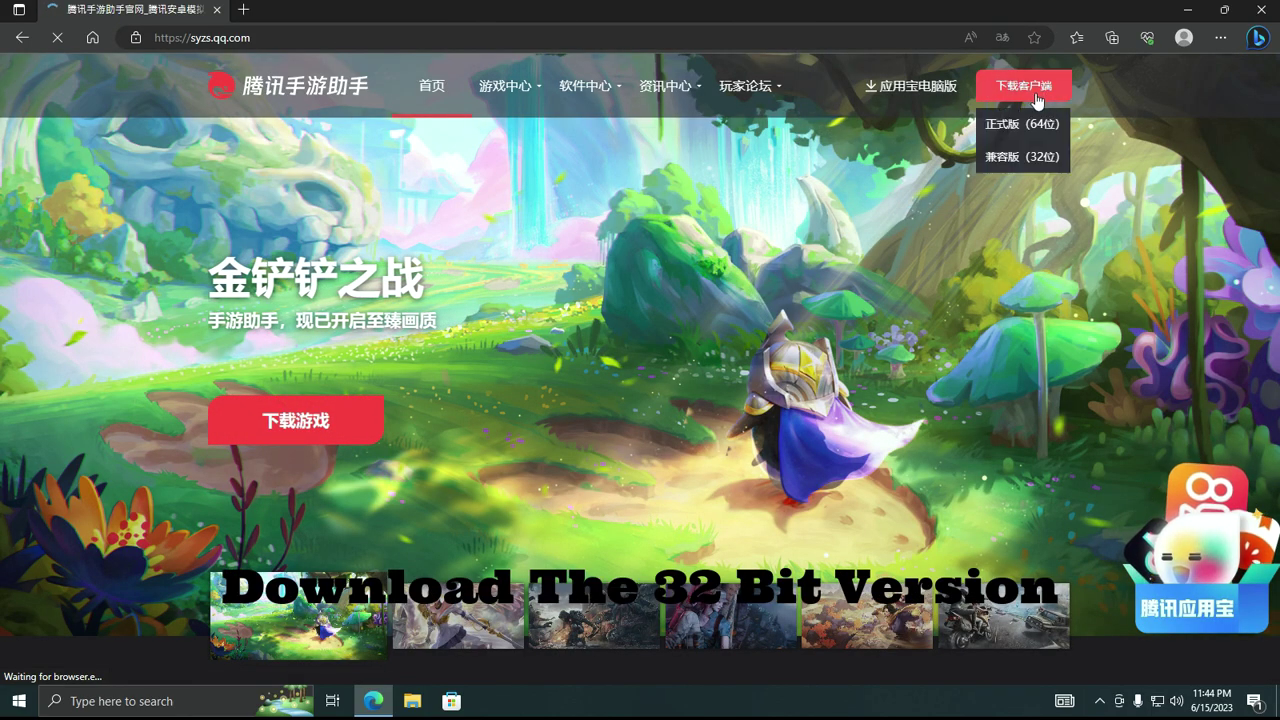
left_click(1036, 158)
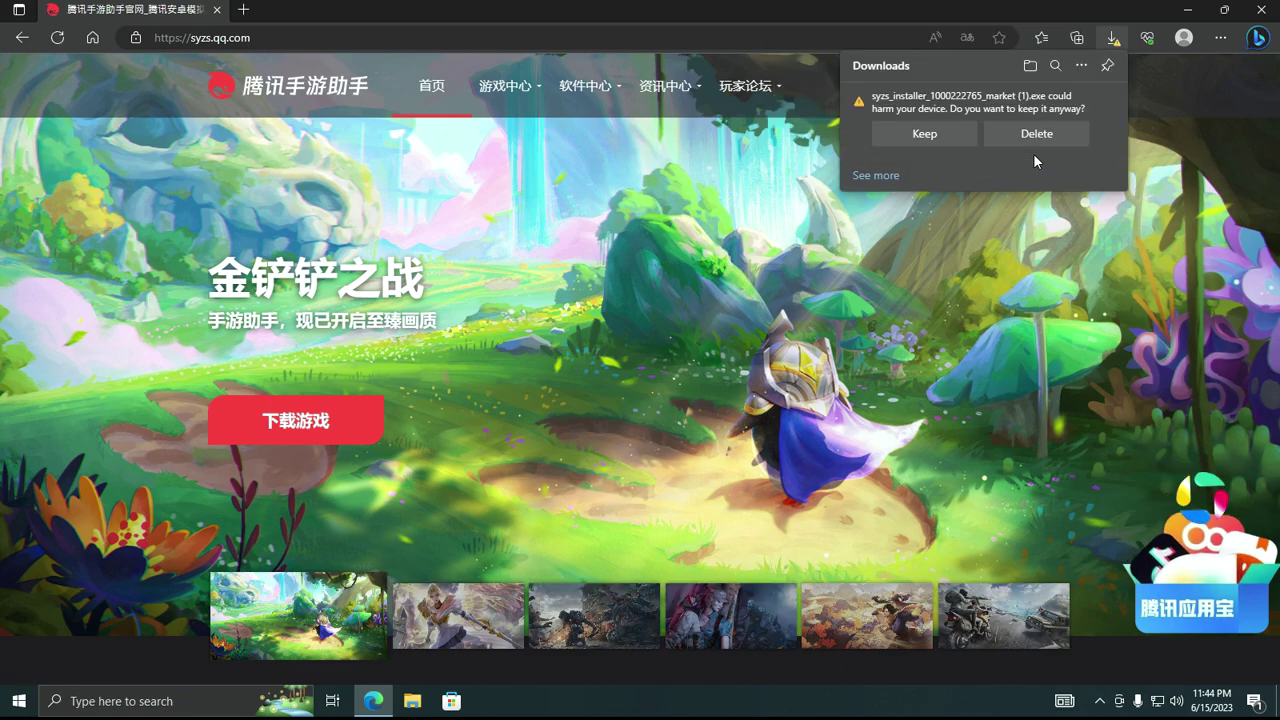
left_click(949, 137)
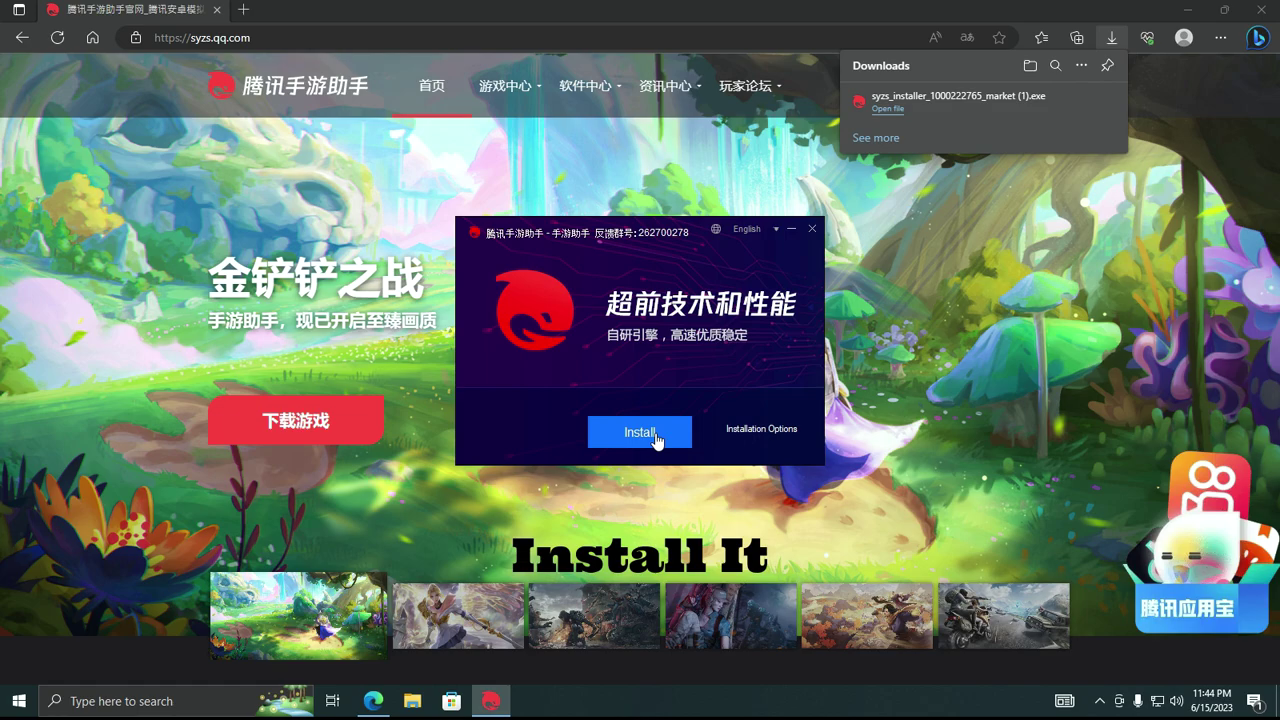
- Install the Tencent emulator client with the default options, start it and dismiss the tip about downloaded games
left_click(655, 436)
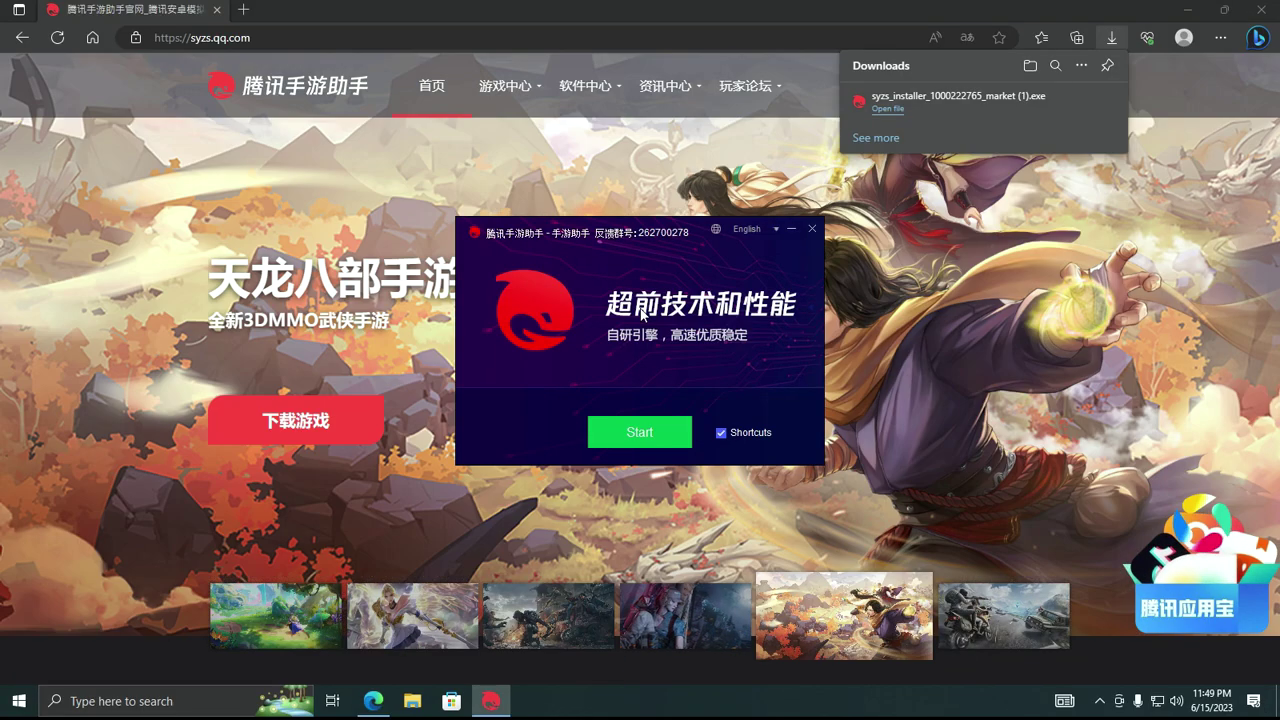
left_click(658, 436)
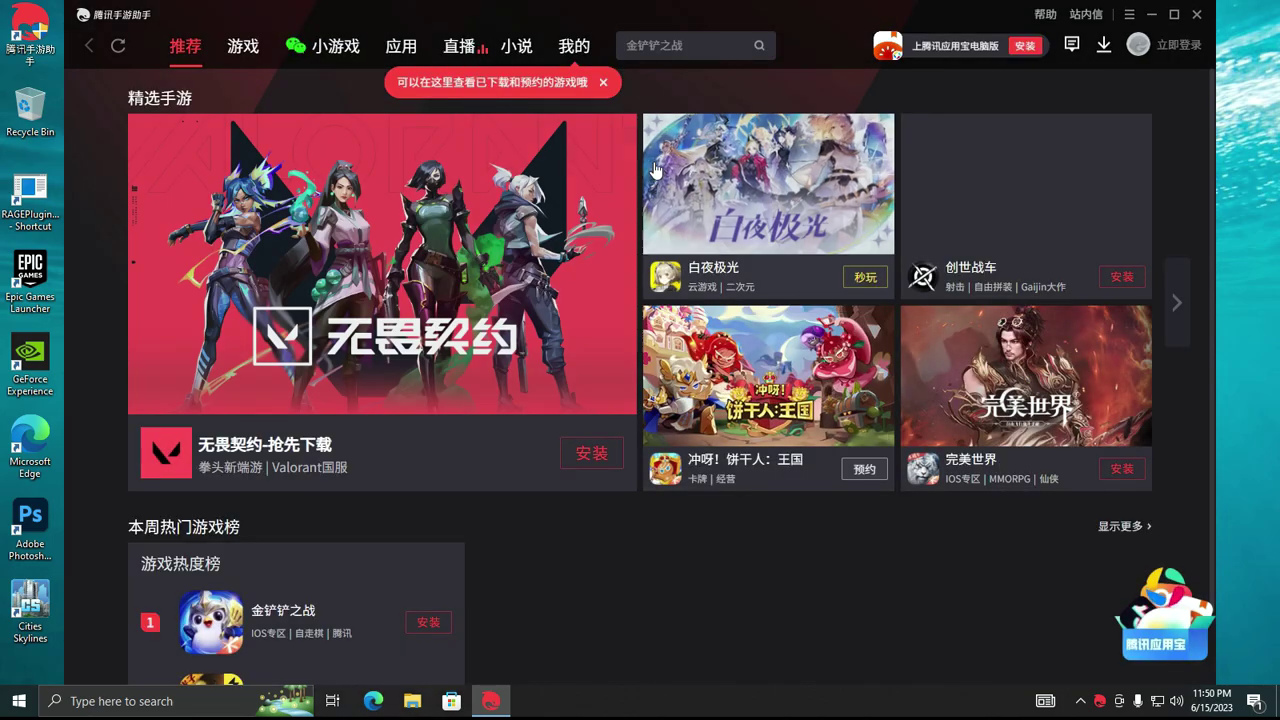
left_click(603, 84)
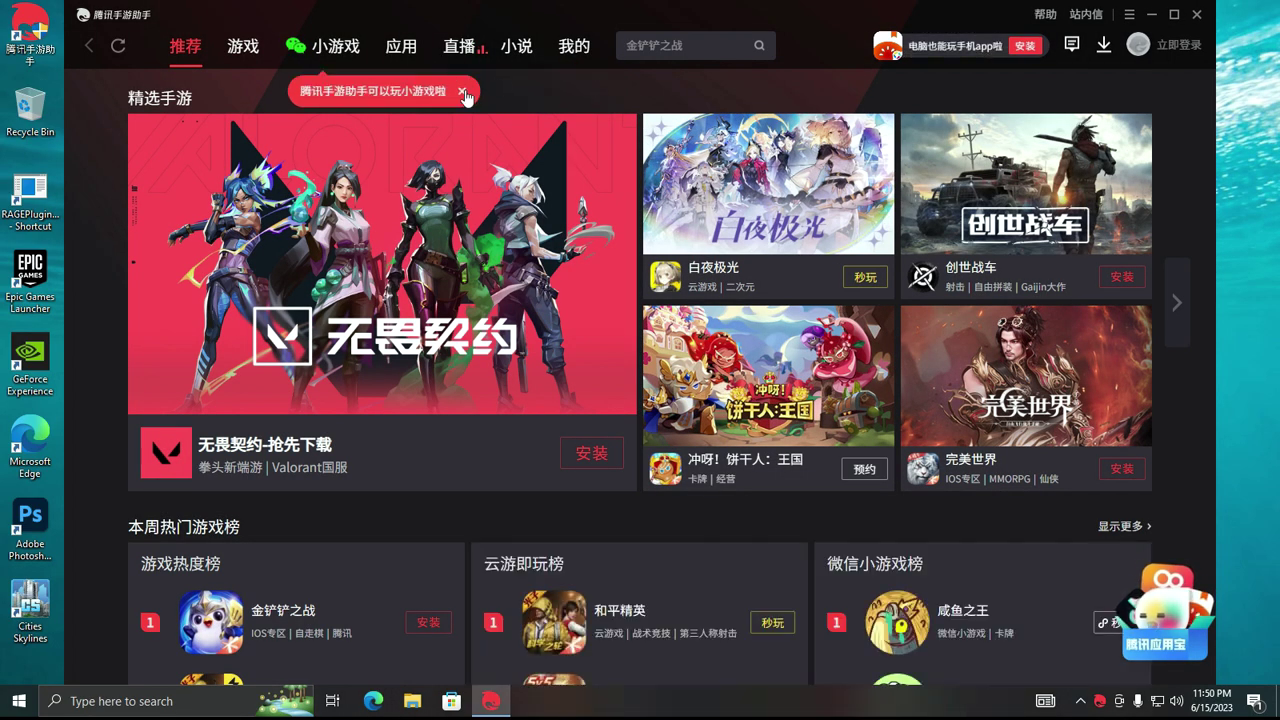
- Show the full rankings, choose the popular apps list (热门应用榜) and install 360浏览器 from it
scroll(476, 362, "down", 4)
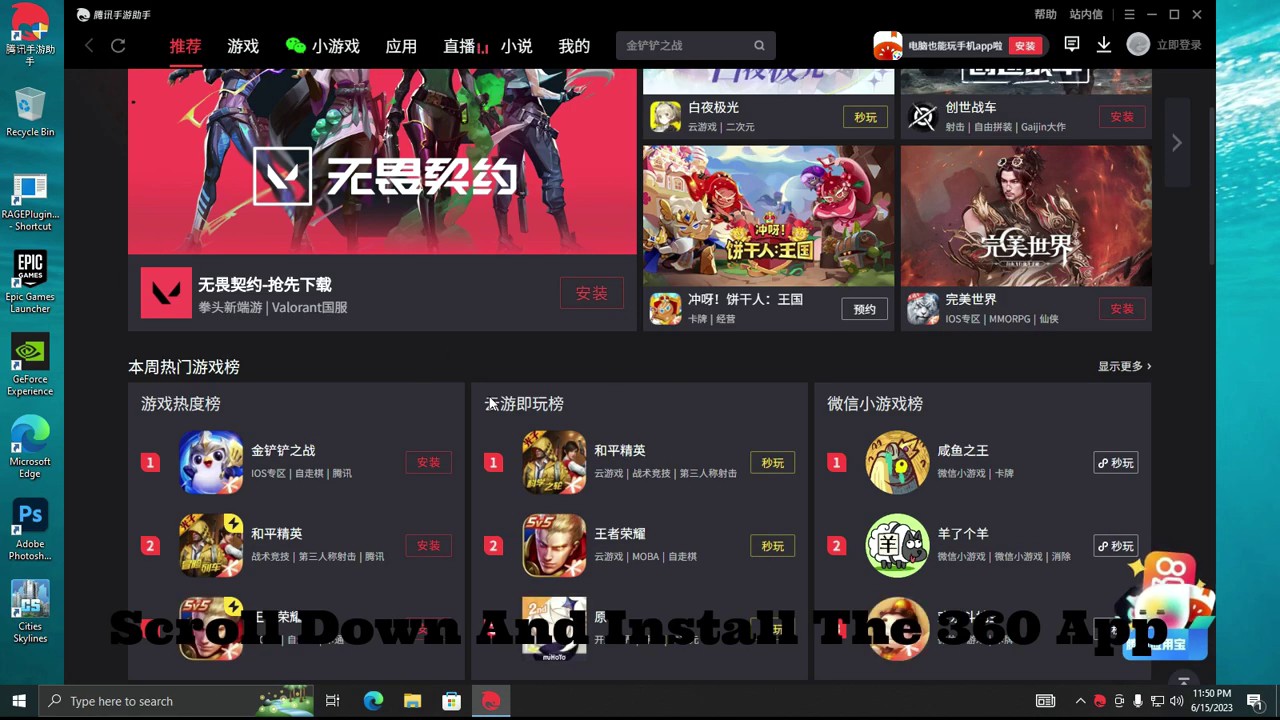
scroll(767, 394, "down", 1)
scroll(767, 394, "up", 3)
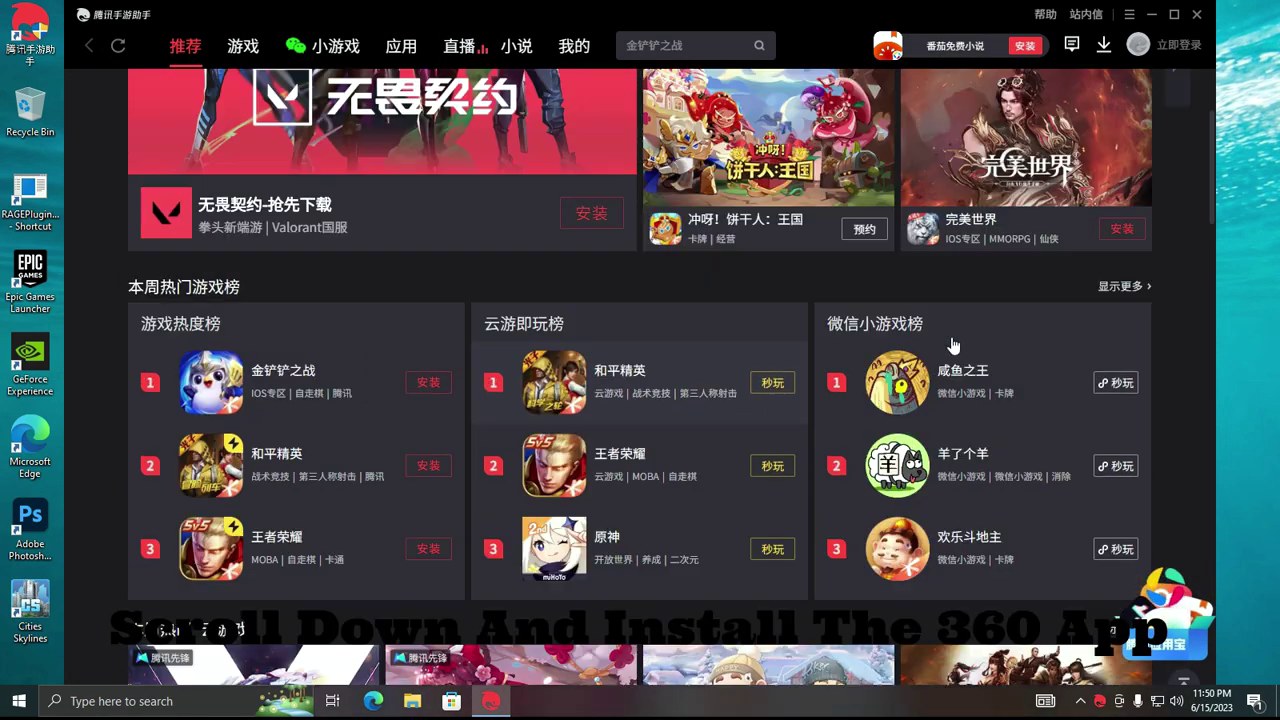
left_click(1122, 289)
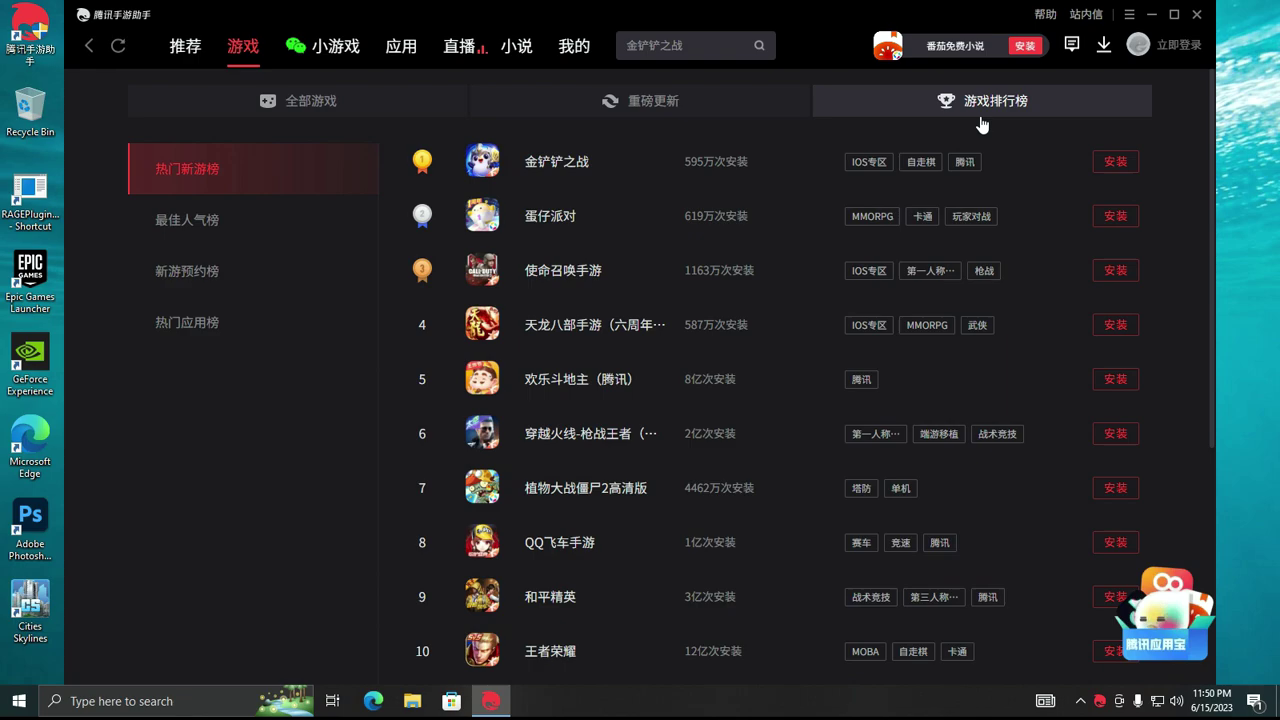
left_click(199, 330)
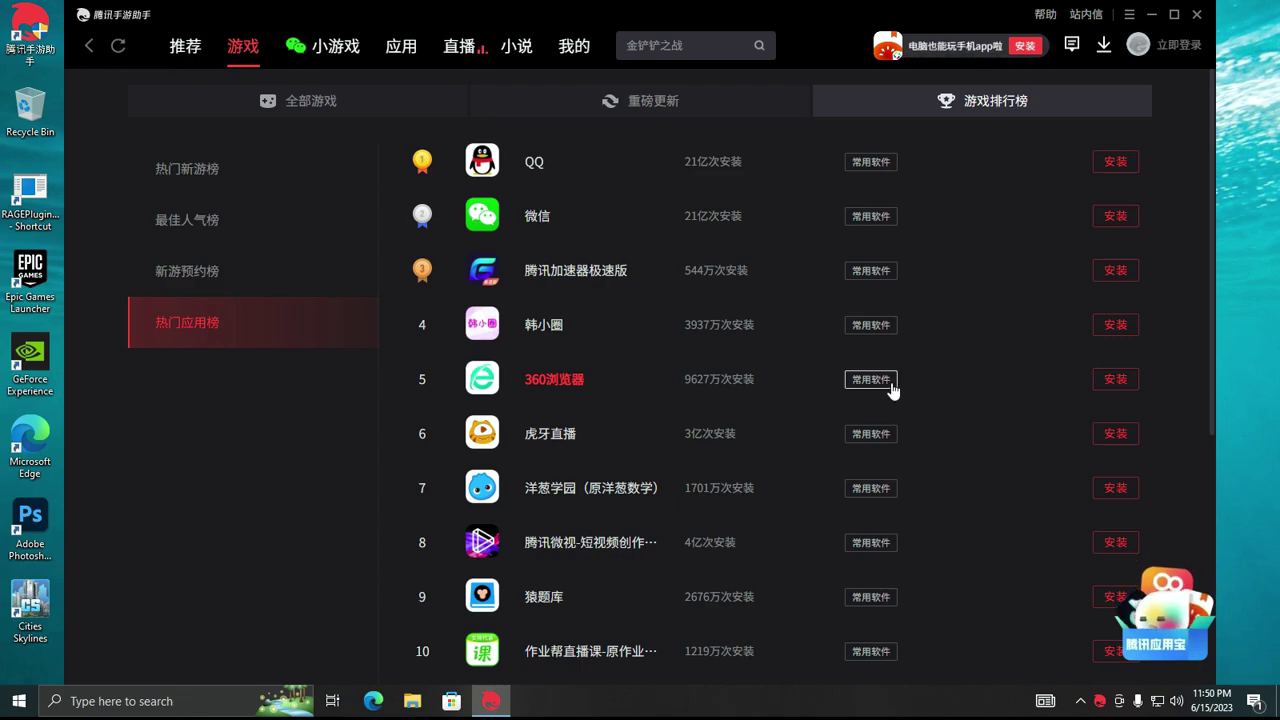
left_click(1107, 382)
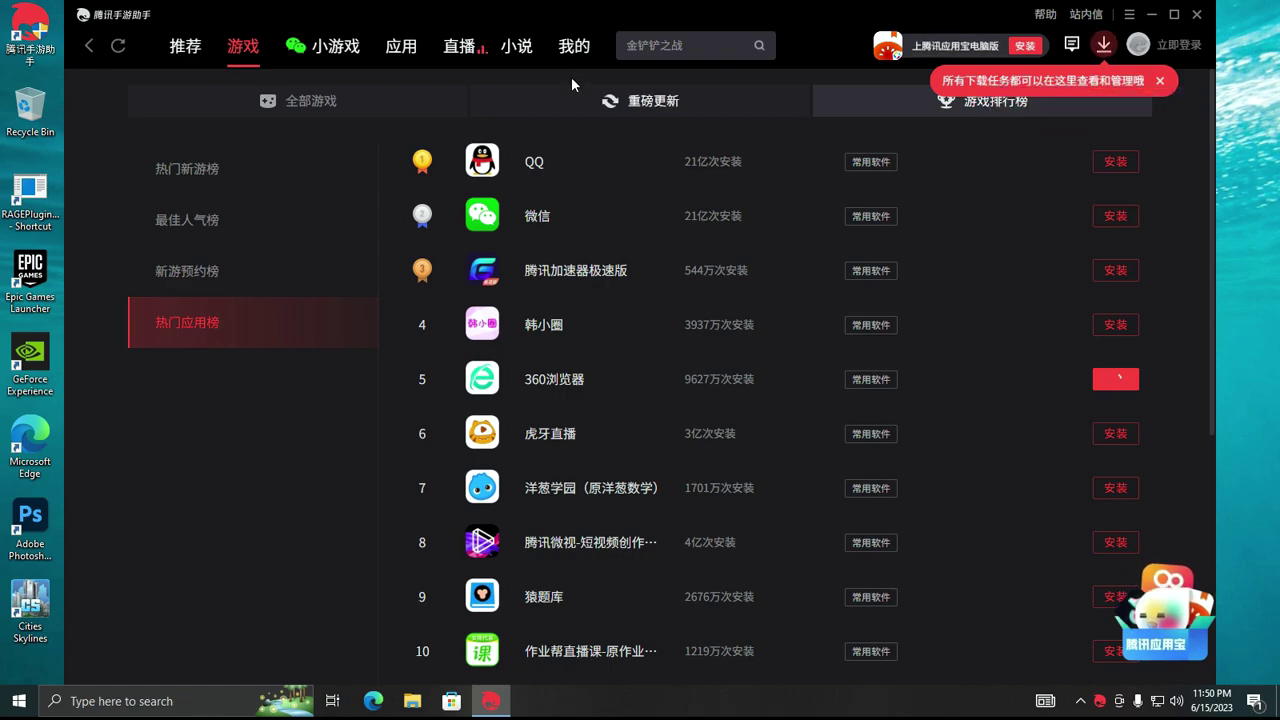
- Go to the 我的 page, dismiss the download tip and open the download manager
left_click(573, 50)
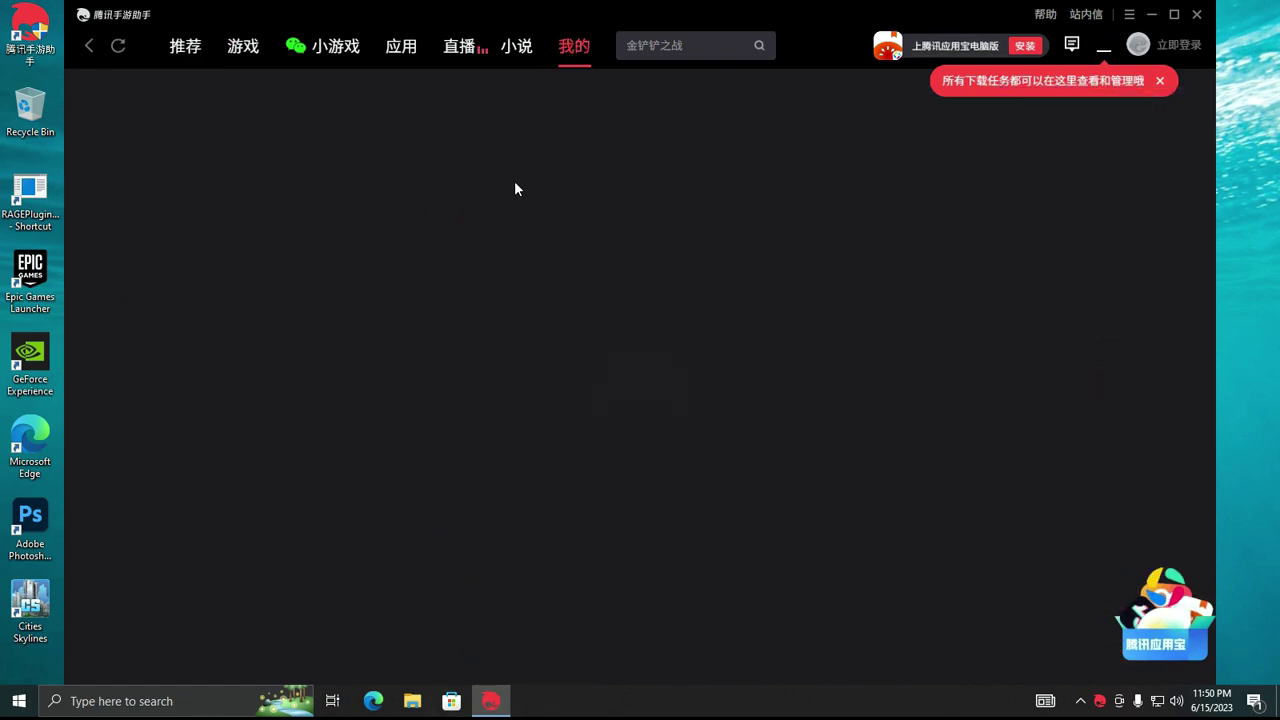
left_click(1159, 80)
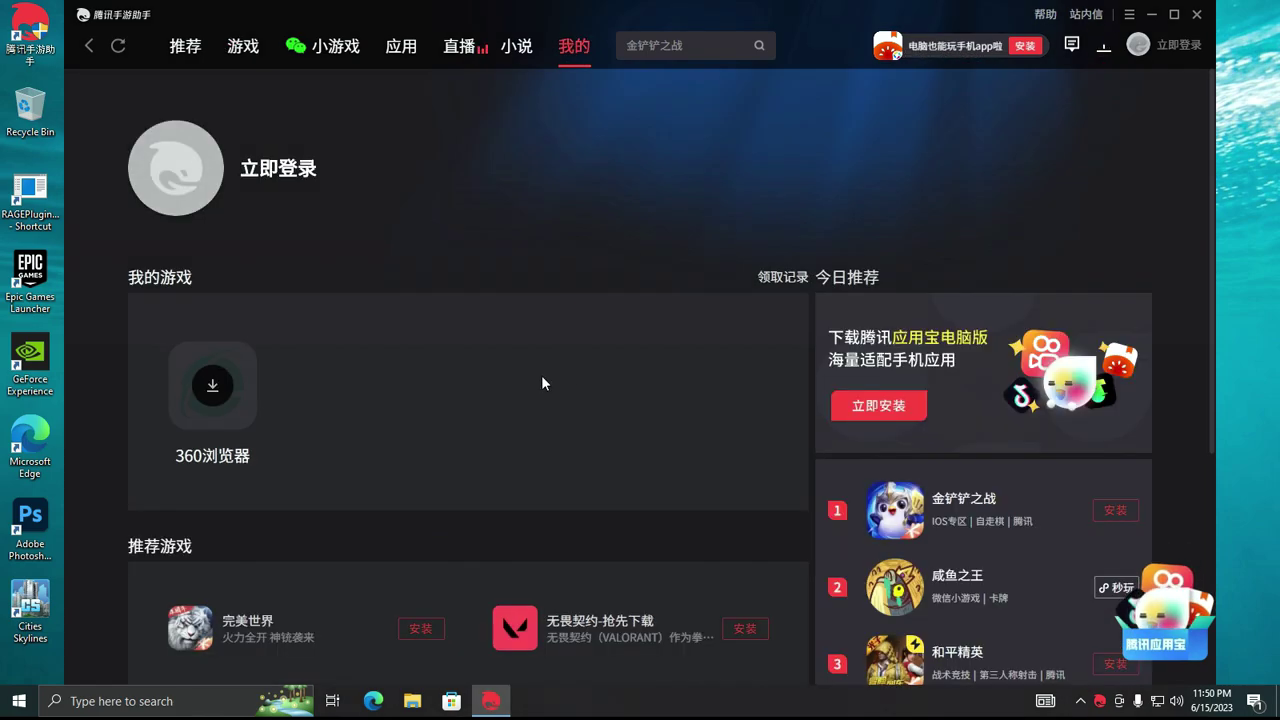
left_click(1103, 48)
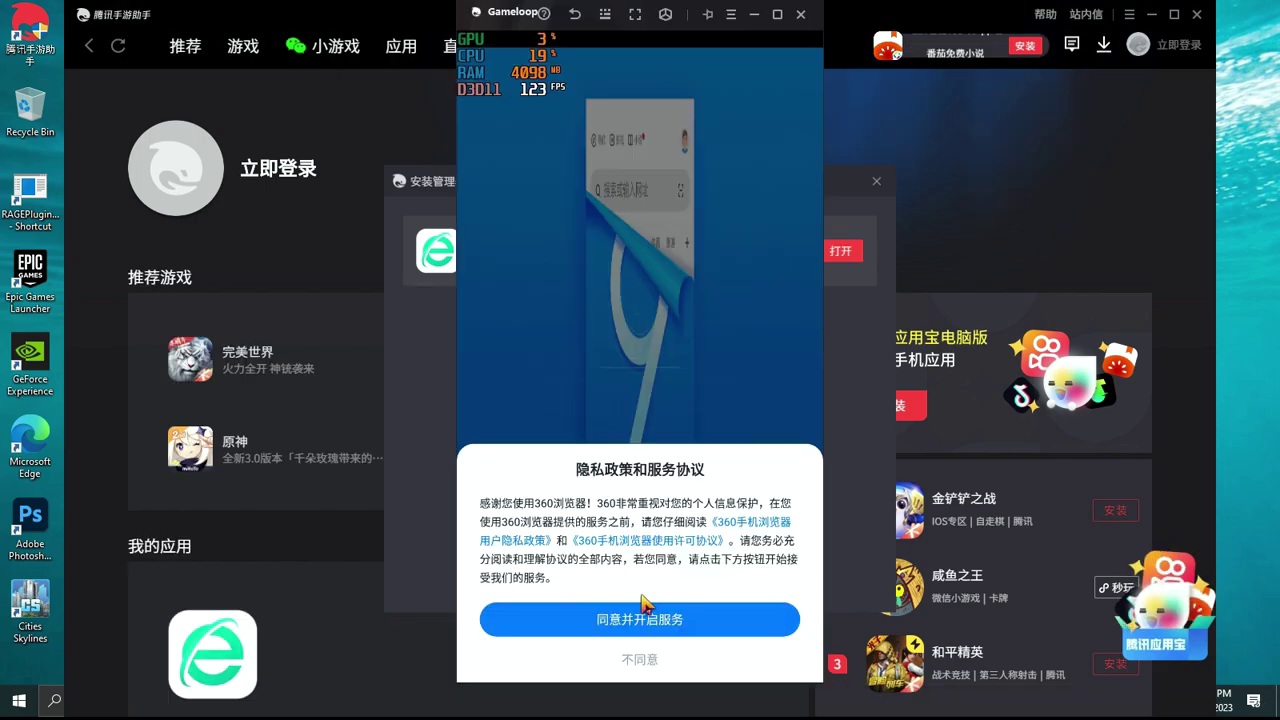
- Accept the 360 browser's privacy and service agreement, leave the app, and close the download manager and the client's store window
left_click(640, 616)
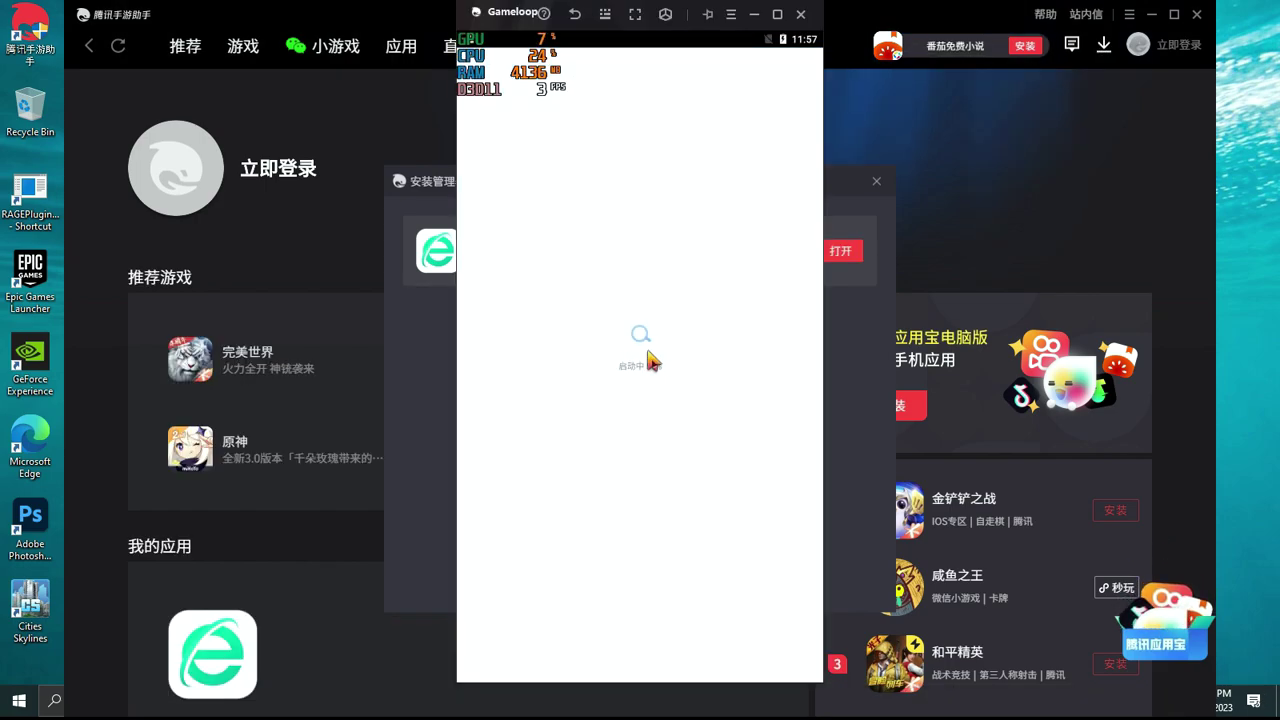
left_click(574, 14)
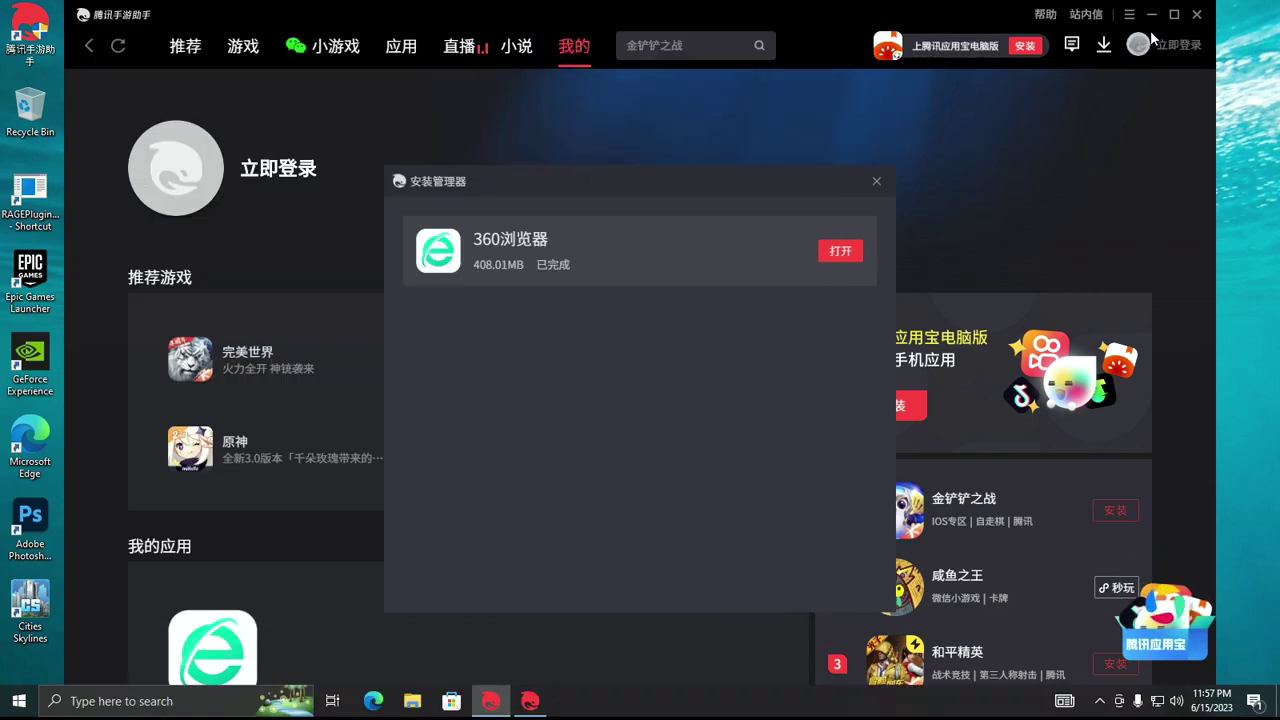
left_click(876, 182)
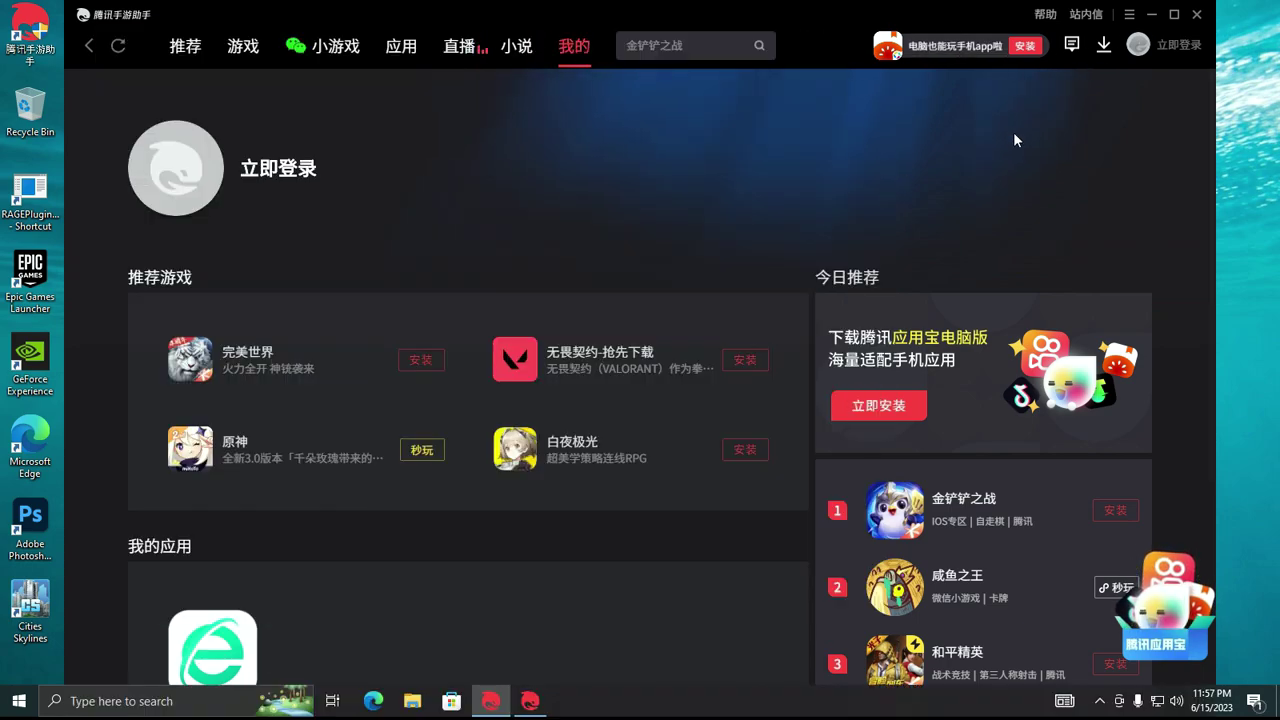
left_click(1196, 14)
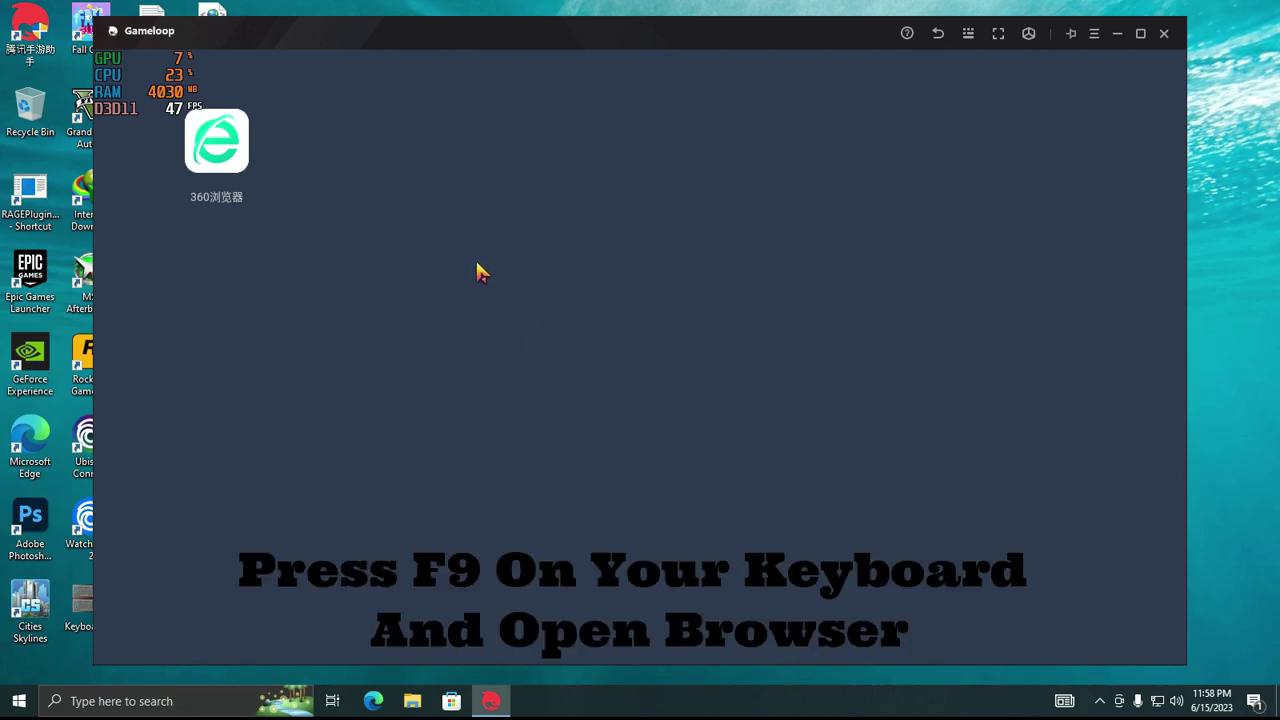
- Reveal the emulator's hidden system apps and search its built-in browser (浏览器) for "es file explorer apk"
key("F9")
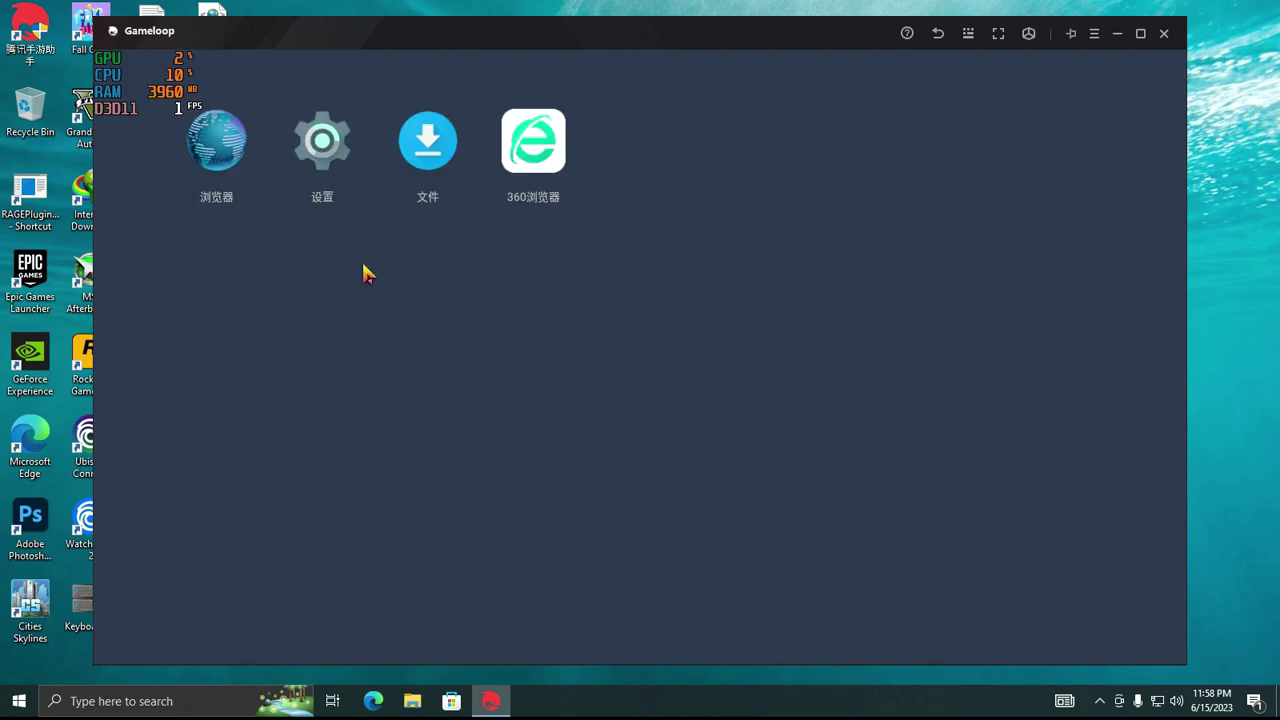
left_click(218, 150)
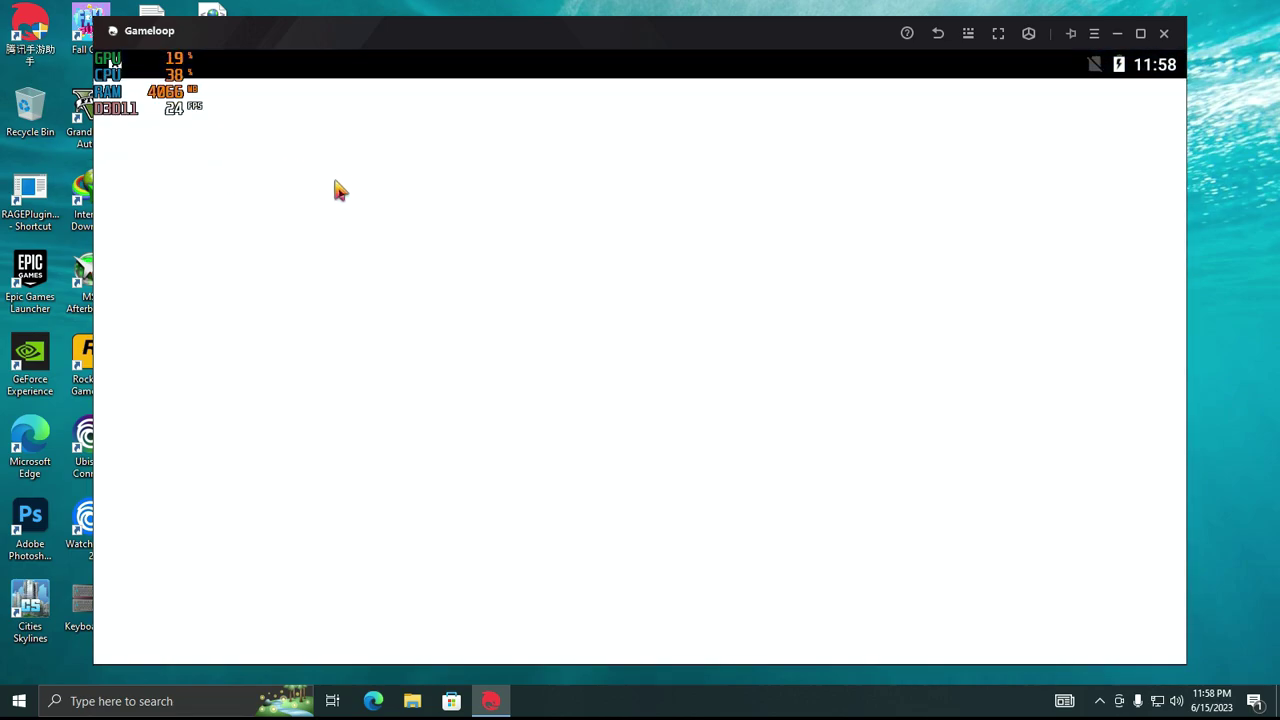
left_click(378, 120)
type("e")
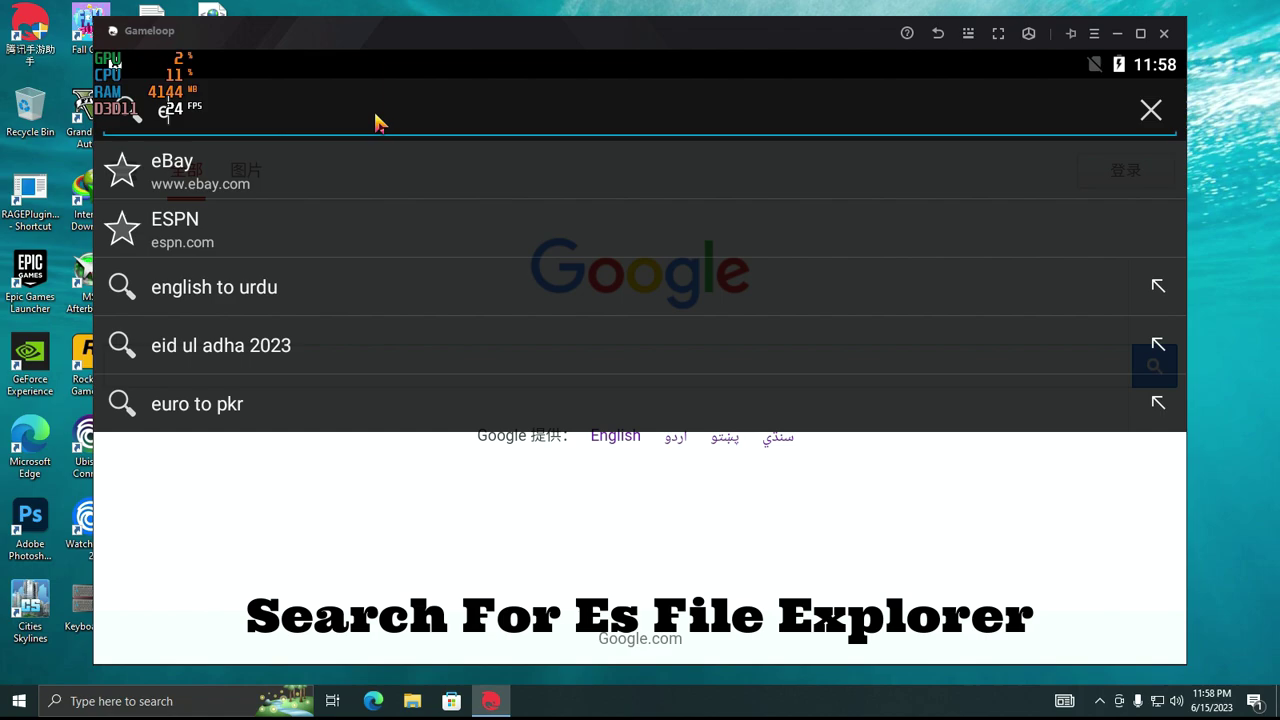
type("s file")
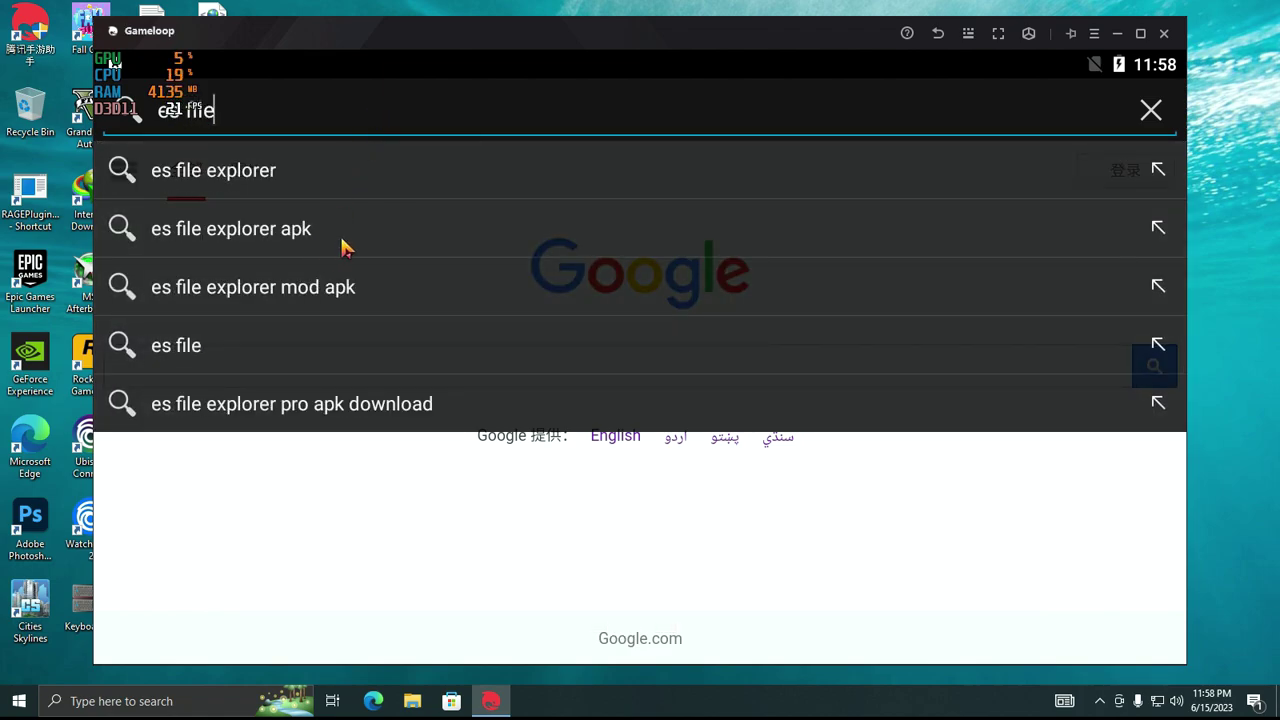
left_click(341, 247)
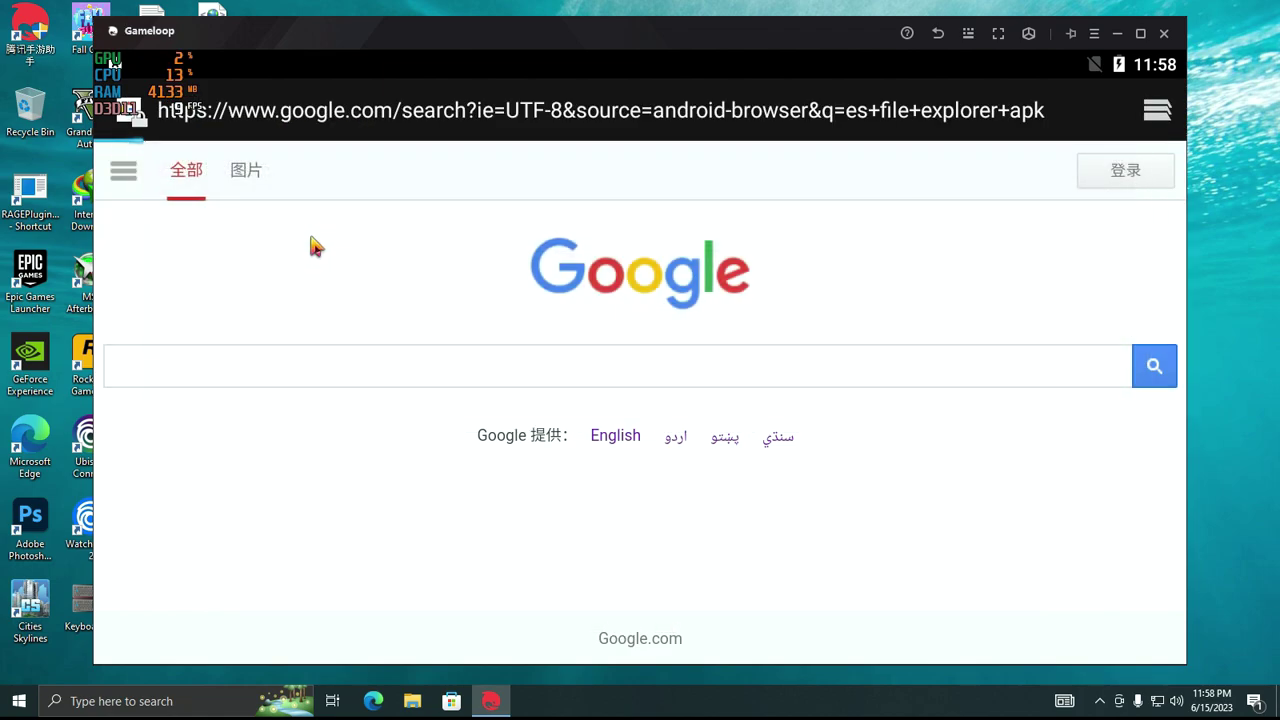
- Open the m.apkpure.com download result for ES File Explorer File Manager and download the 4.4.0.2.1 APK
left_click_drag(393, 535, 443, 320)
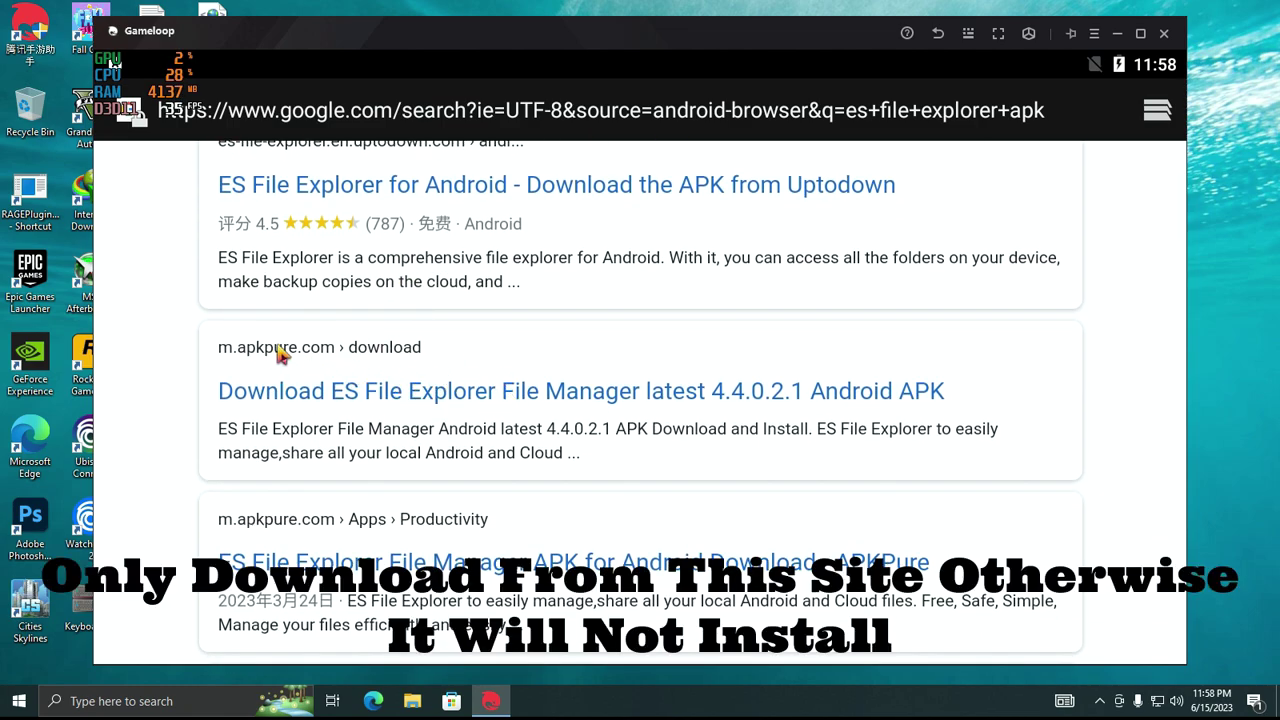
left_click(343, 398)
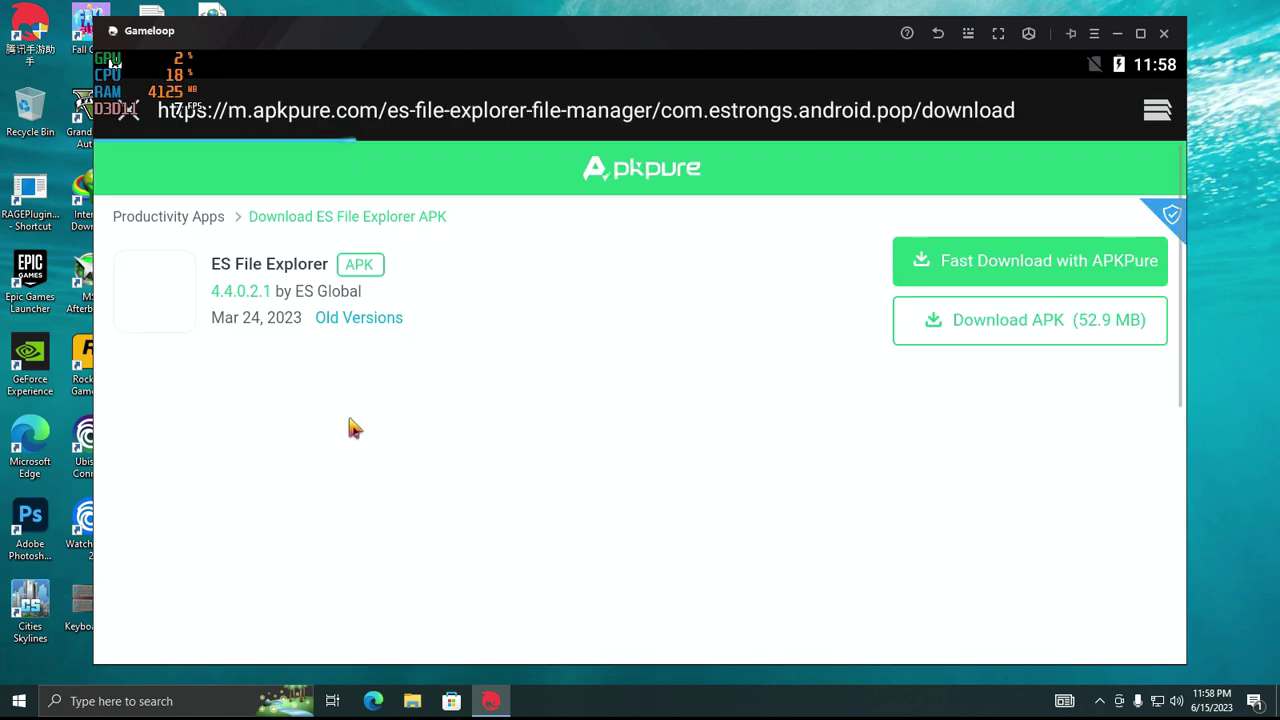
left_click(1023, 332)
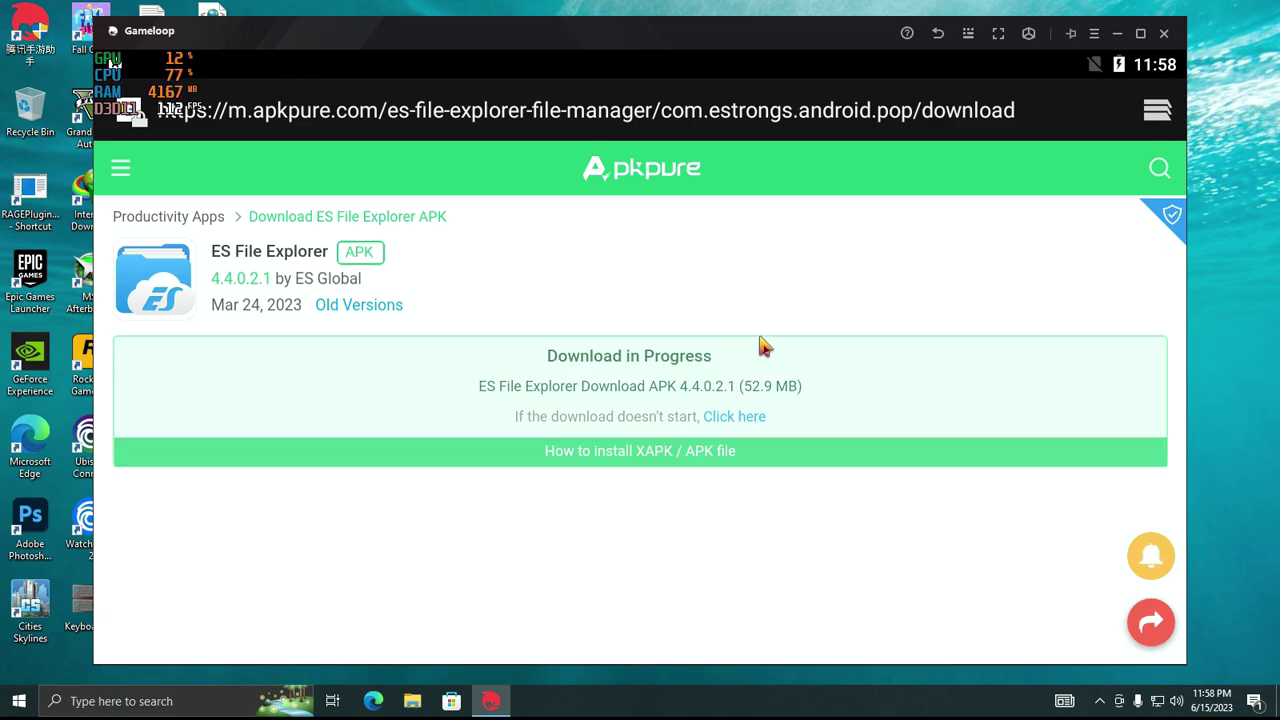
- Open the downloaded ES File Explorer APK from the Android notifications and install it
left_click_drag(560, 66, 580, 354)
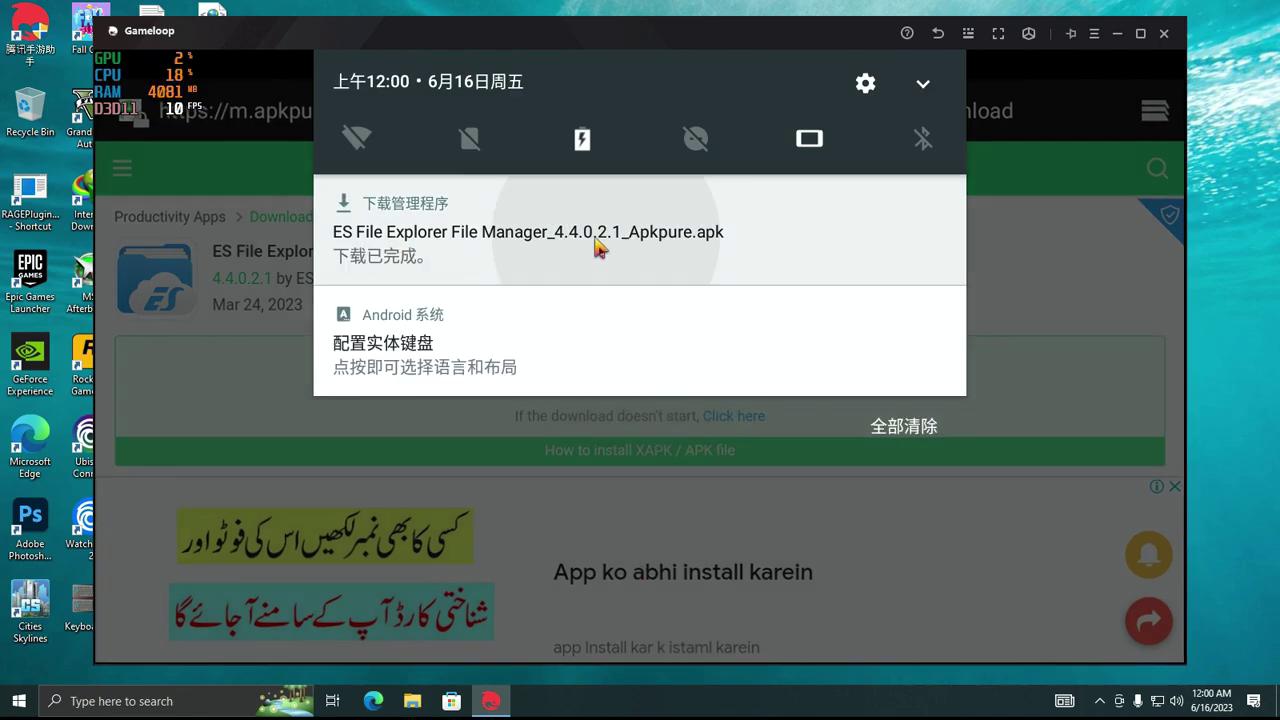
left_click(600, 247)
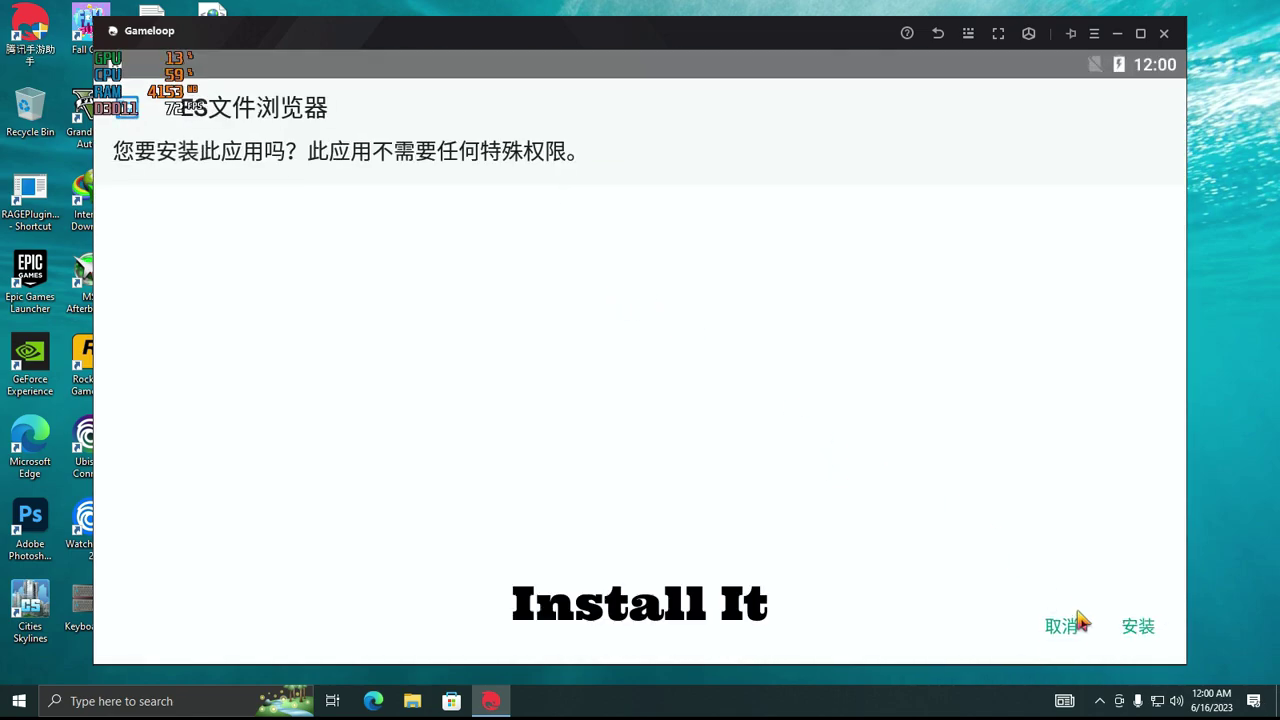
left_click(1141, 629)
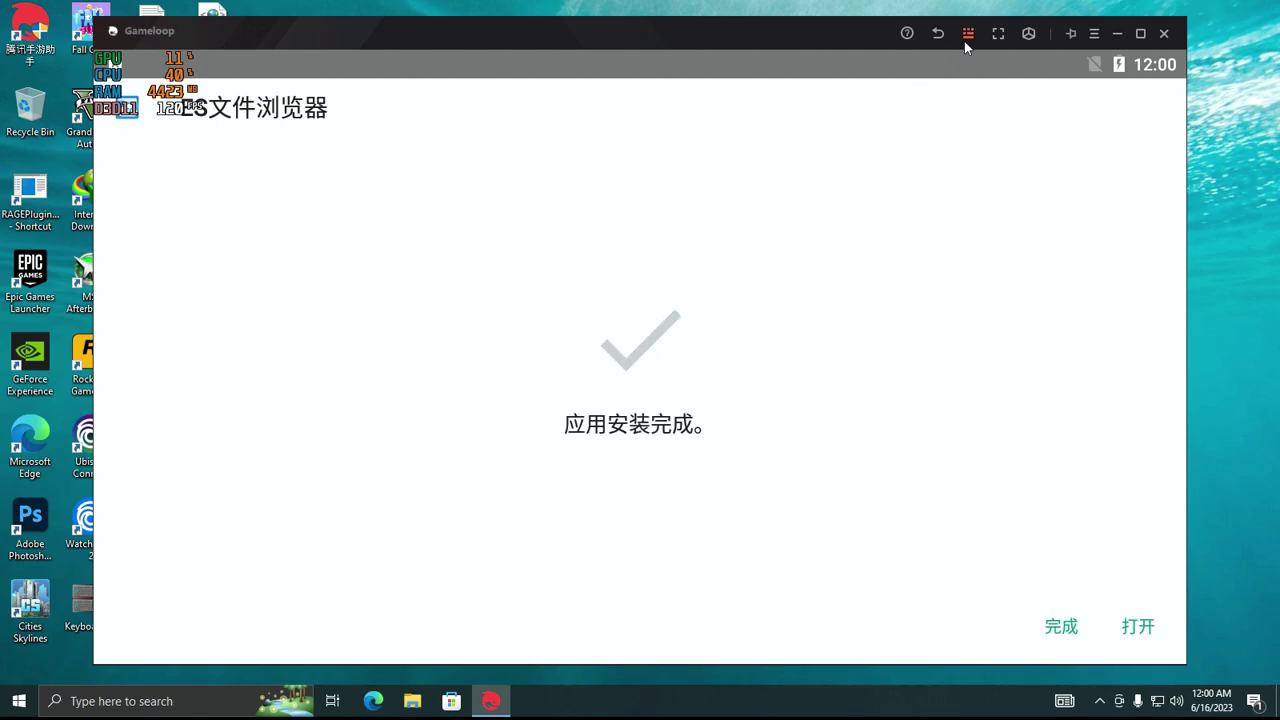
- Leave the finished ES File Explorer installer and the APKPure page to return to the emulator's home screen
left_click(939, 33)
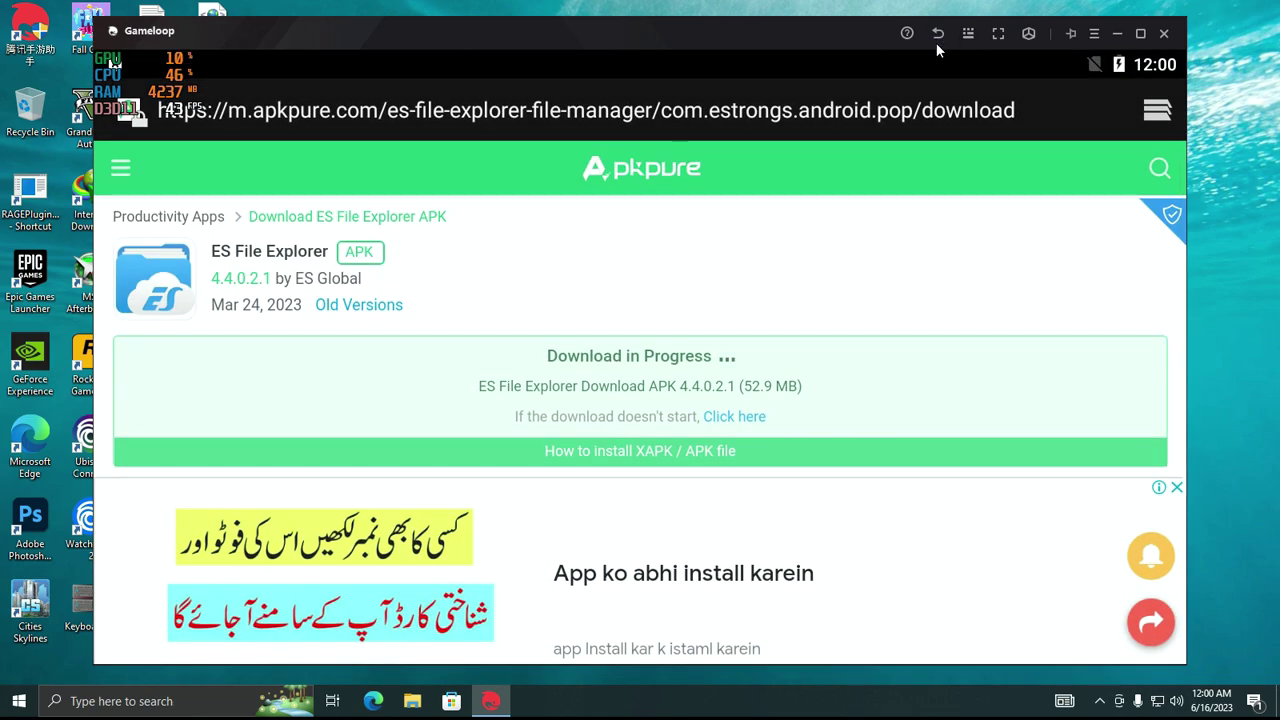
left_click(938, 33)
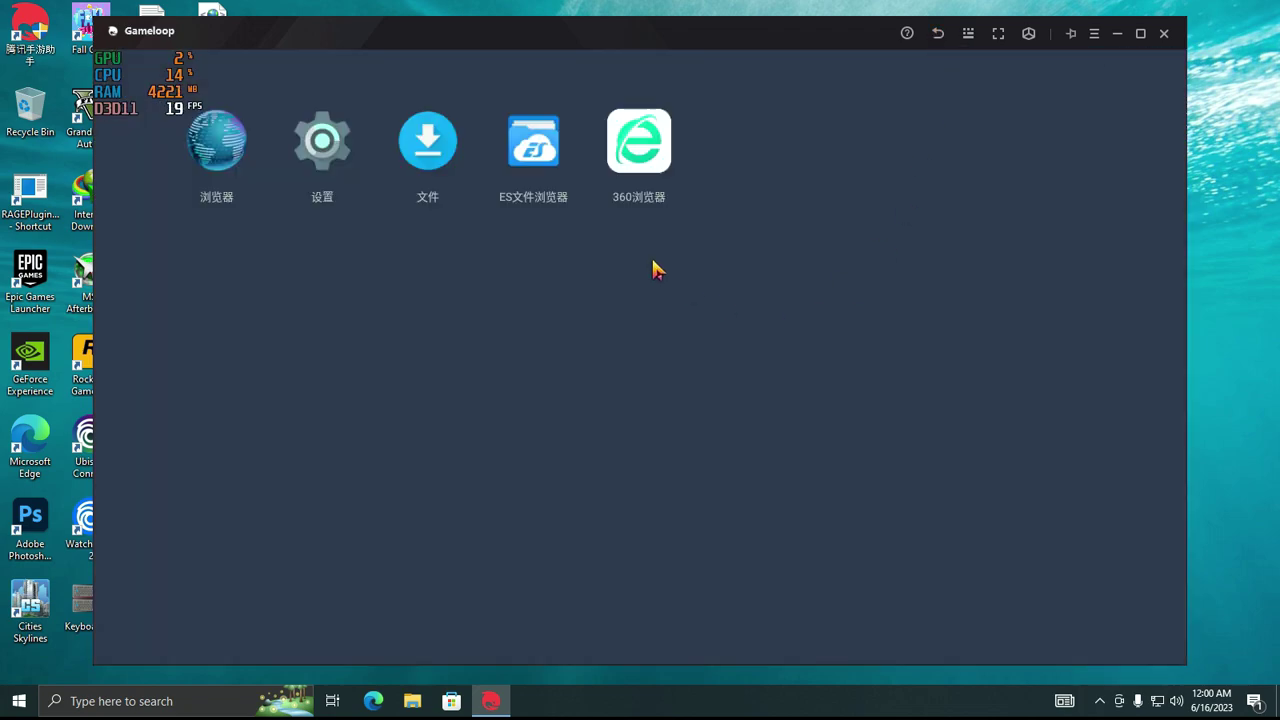
- Switch to Microsoft Edge, search for "pubg mobile", view the APK downloads on the official pubgmobile.com site, and close the browser
left_click(373, 701)
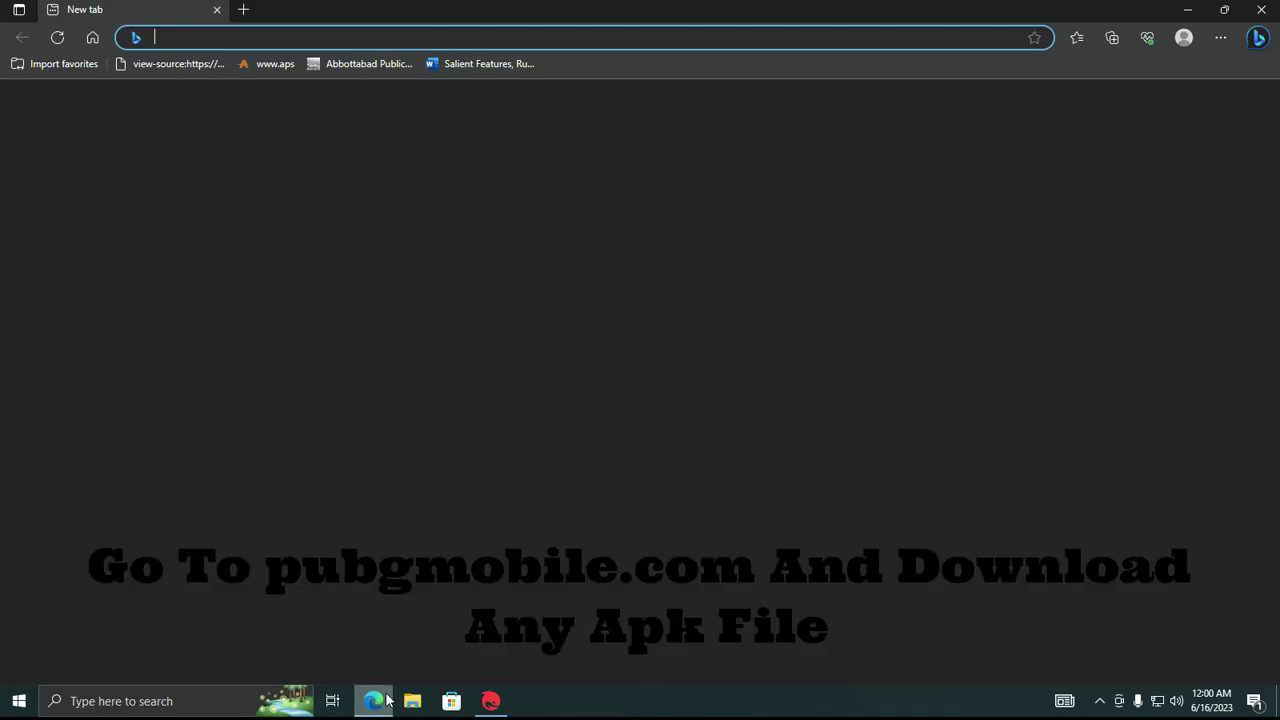
type("pi")
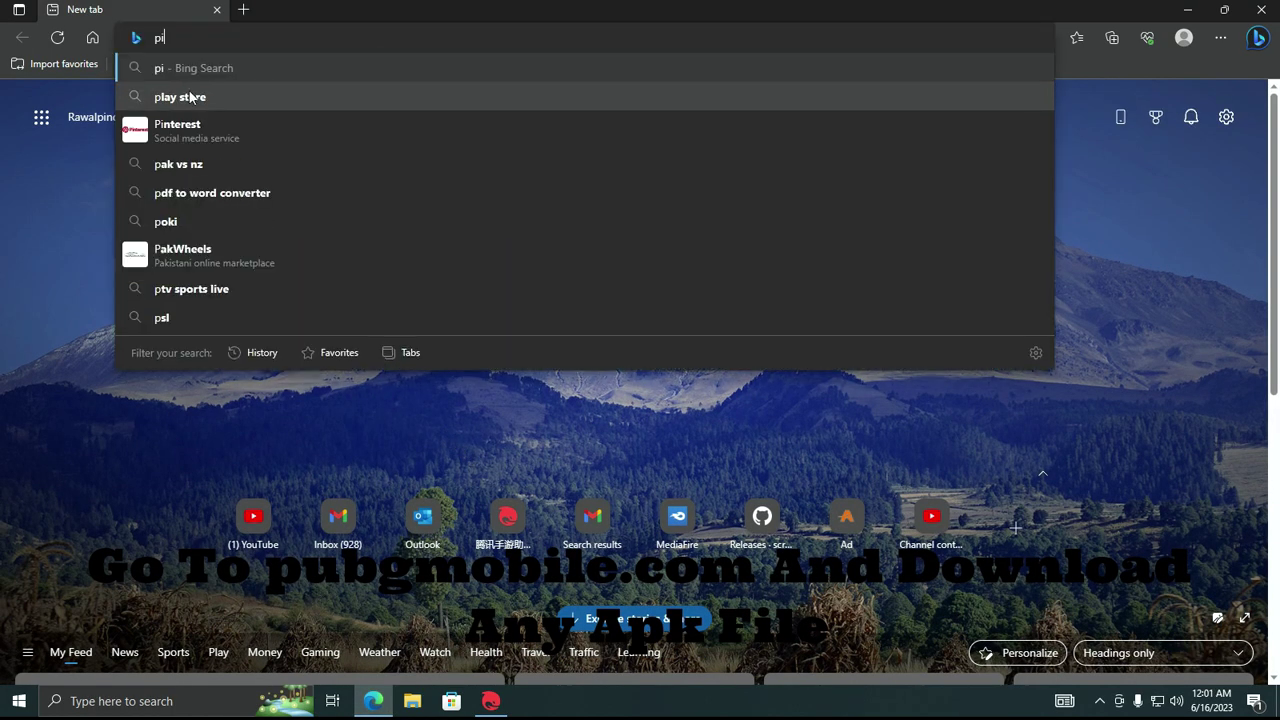
key("BackSpace")
type("ub")
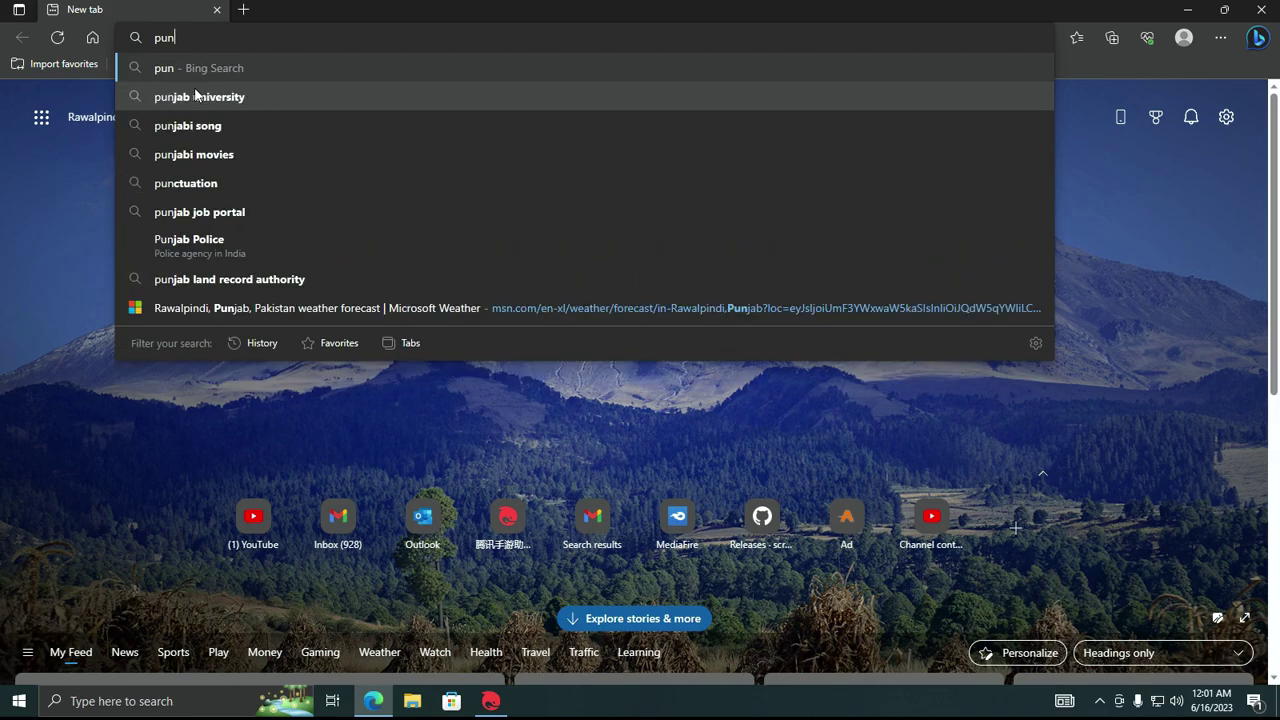
type("g")
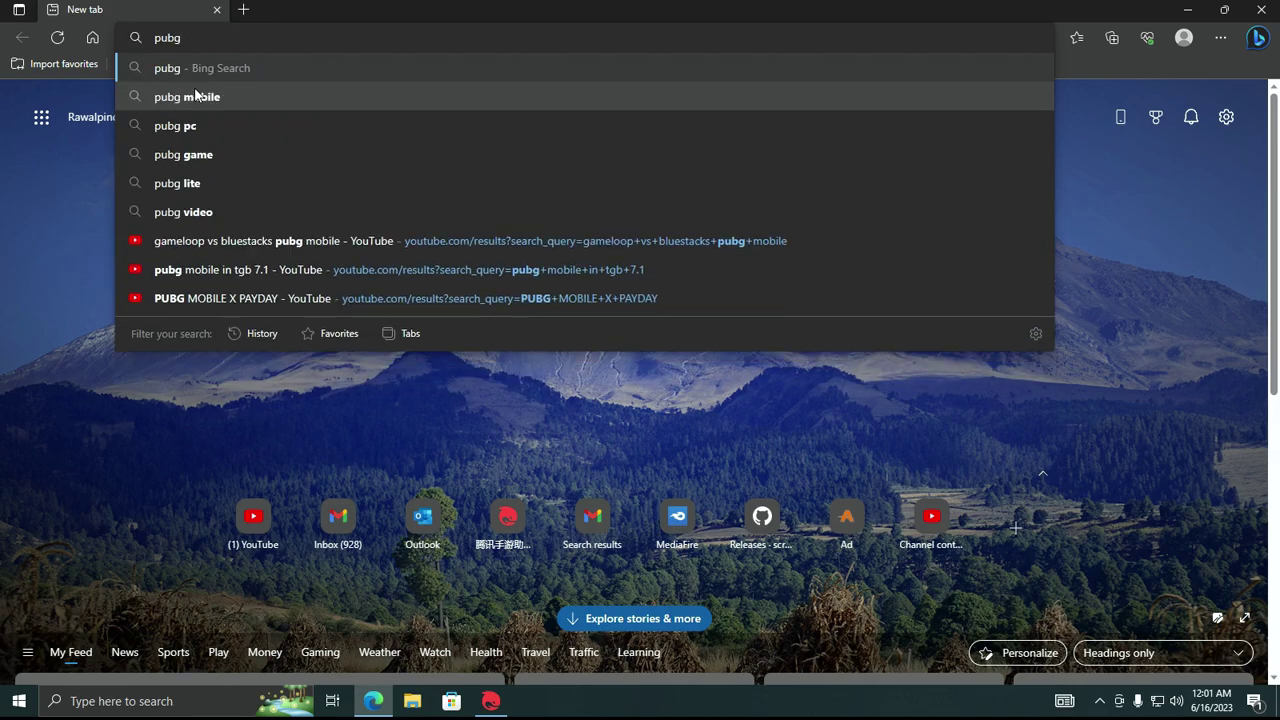
left_click(195, 95)
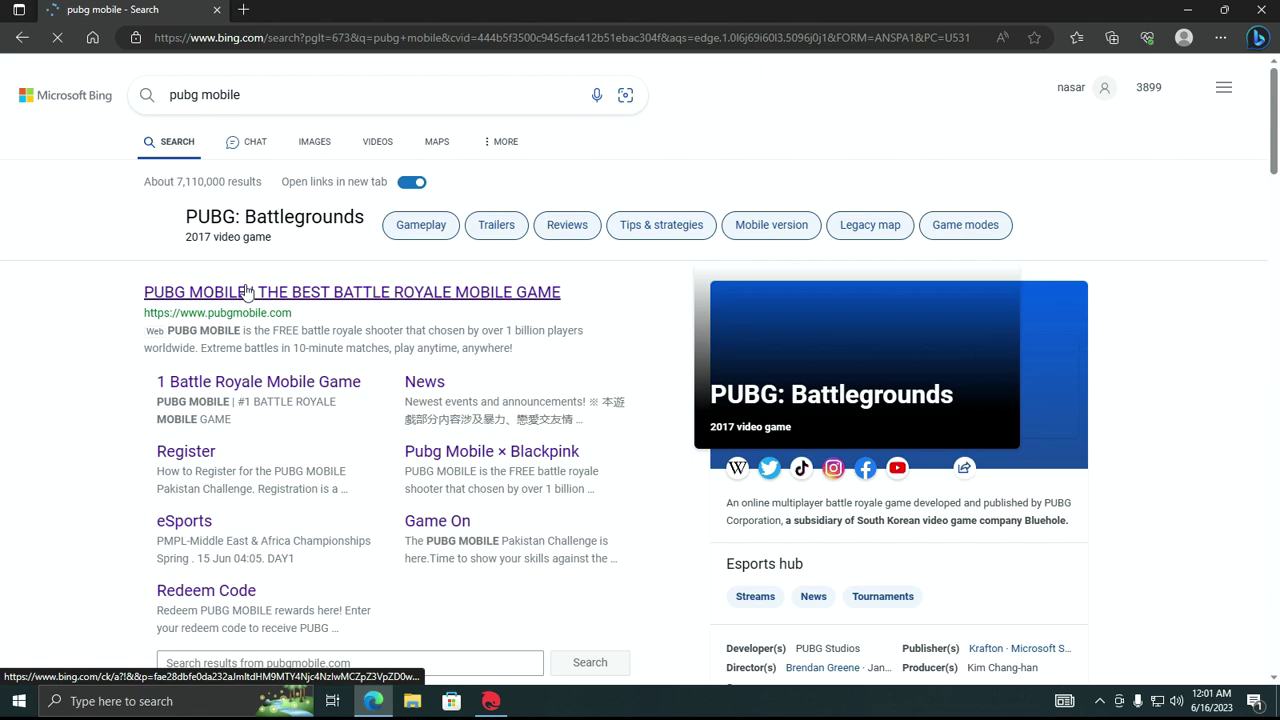
left_click(256, 293)
left_click(216, 9)
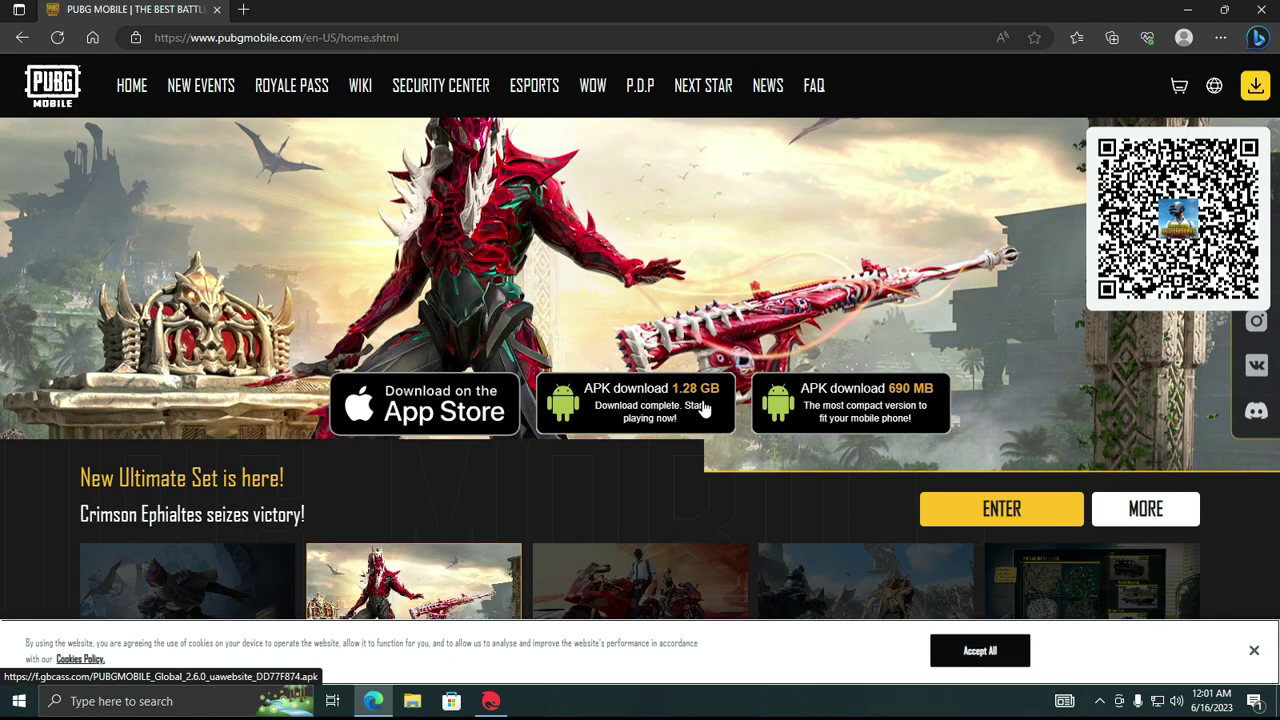
left_click(1261, 9)
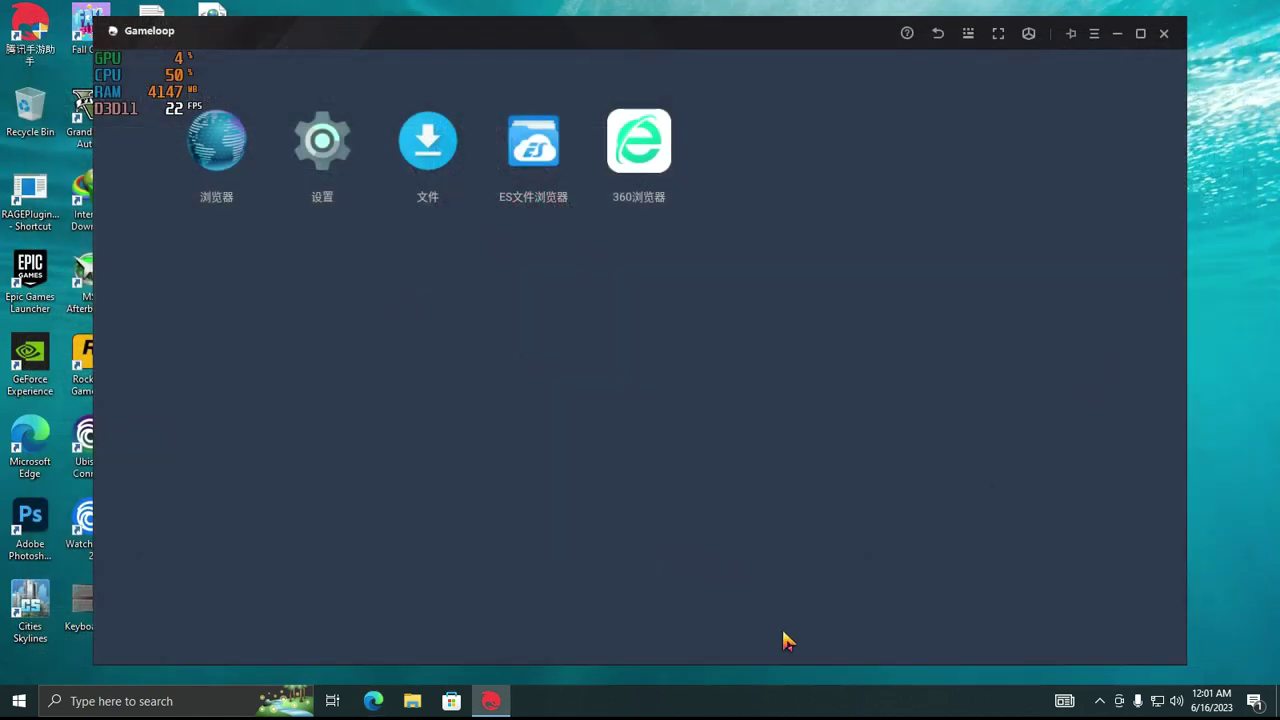
- Switch to File Explorer and copy the PUBGMOBILE_Global_2.6.0_uawebsite_DD77F874 APK from the Downloads folder
left_click(410, 699)
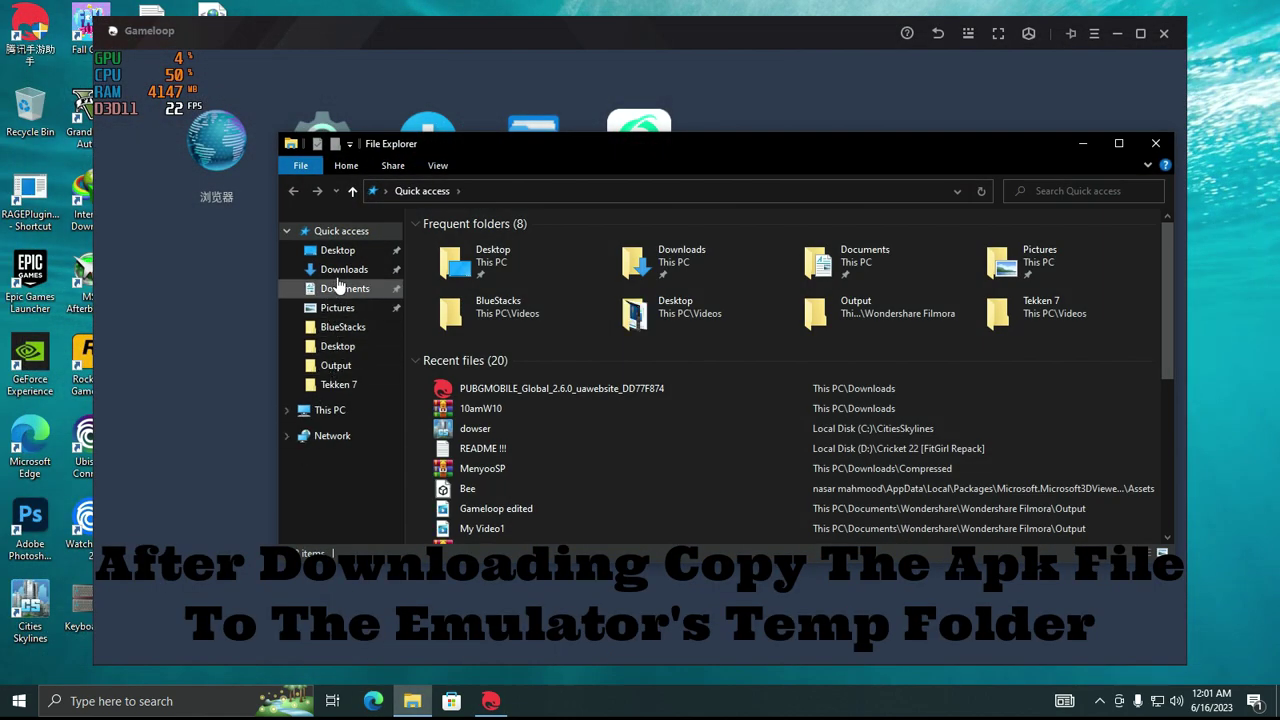
left_click(344, 269)
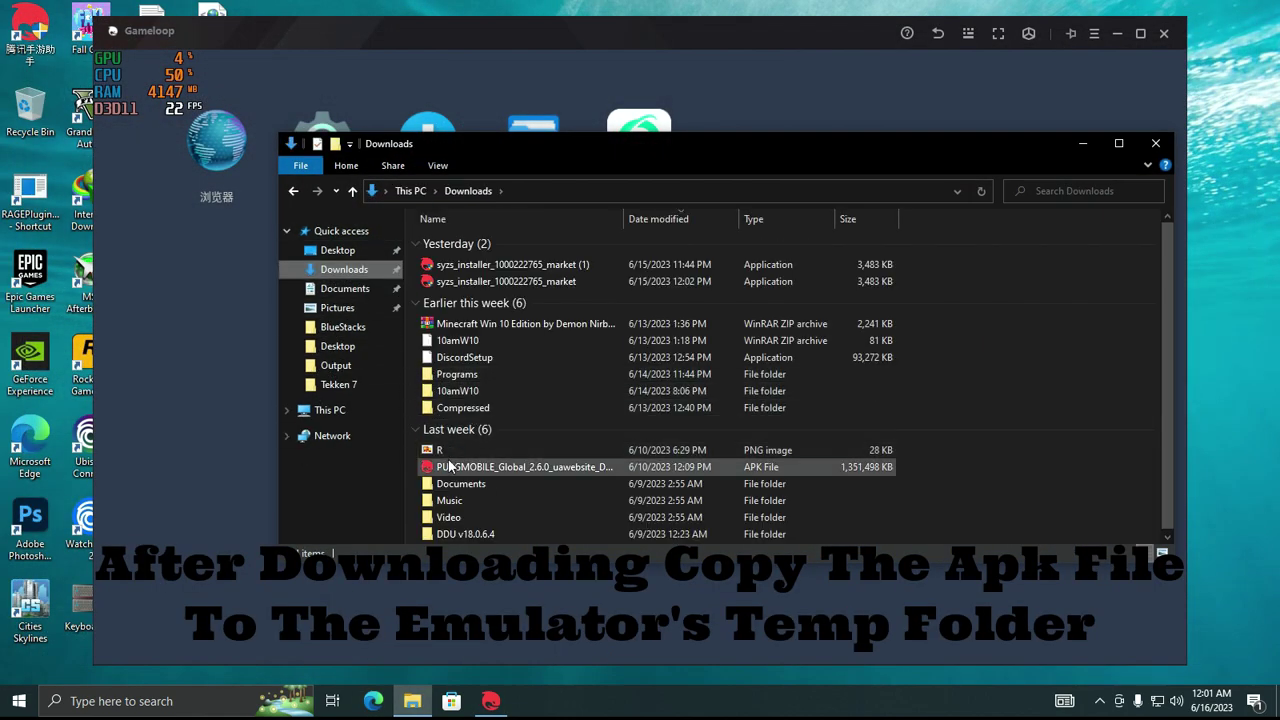
left_click(489, 470)
right_click(489, 470)
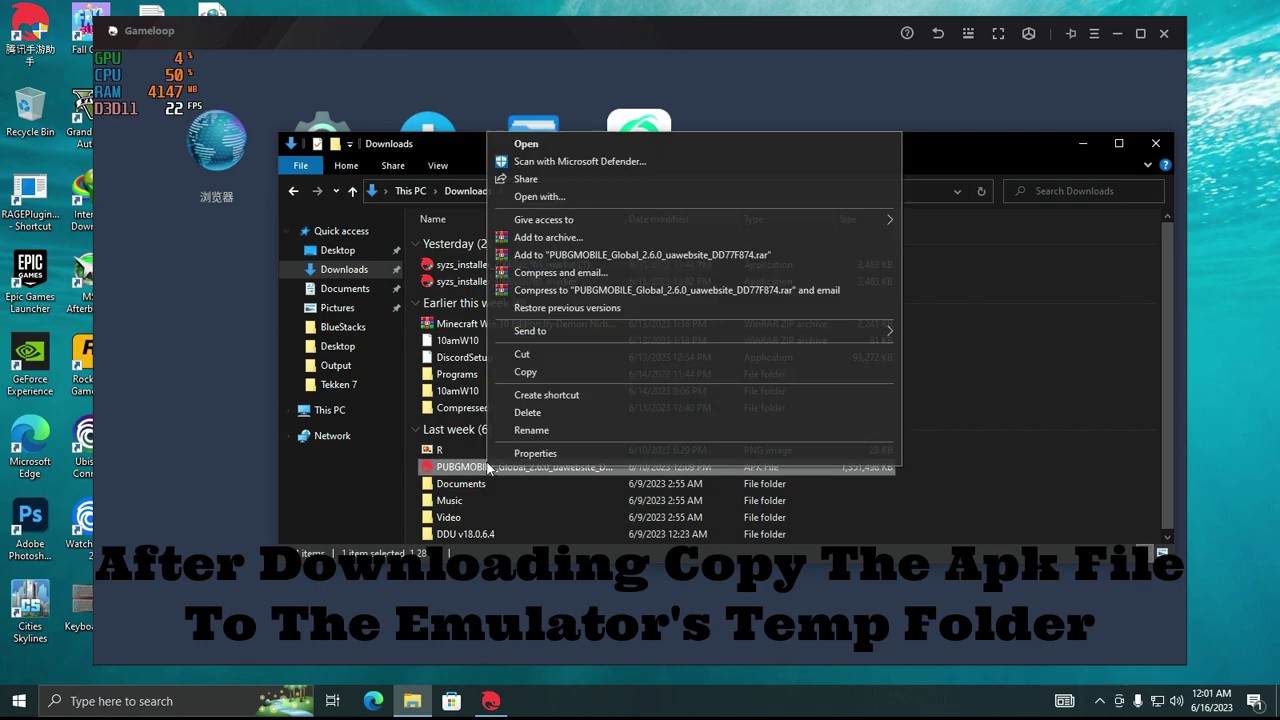
left_click(525, 372)
- Paste the copied PUBG Mobile APK into D:\Temp\TxGameDownload\MobileGamePCShared
left_click(374, 412)
double_click(694, 425)
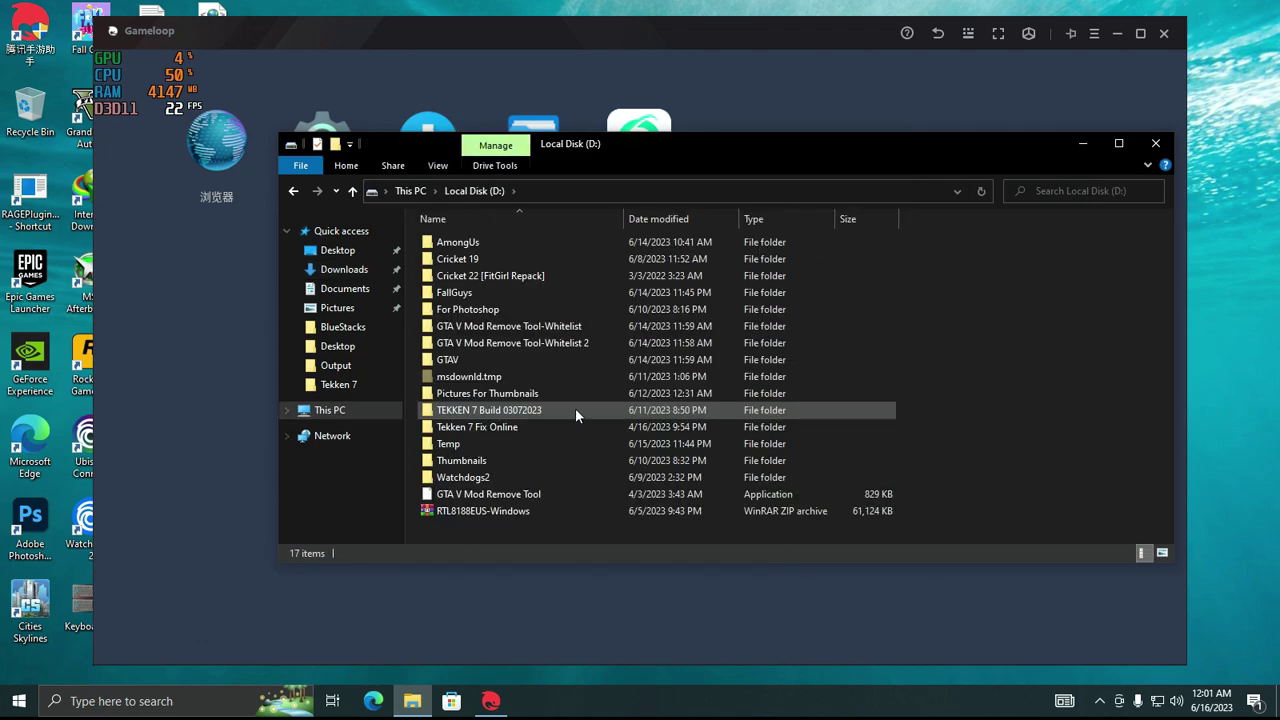
double_click(489, 443)
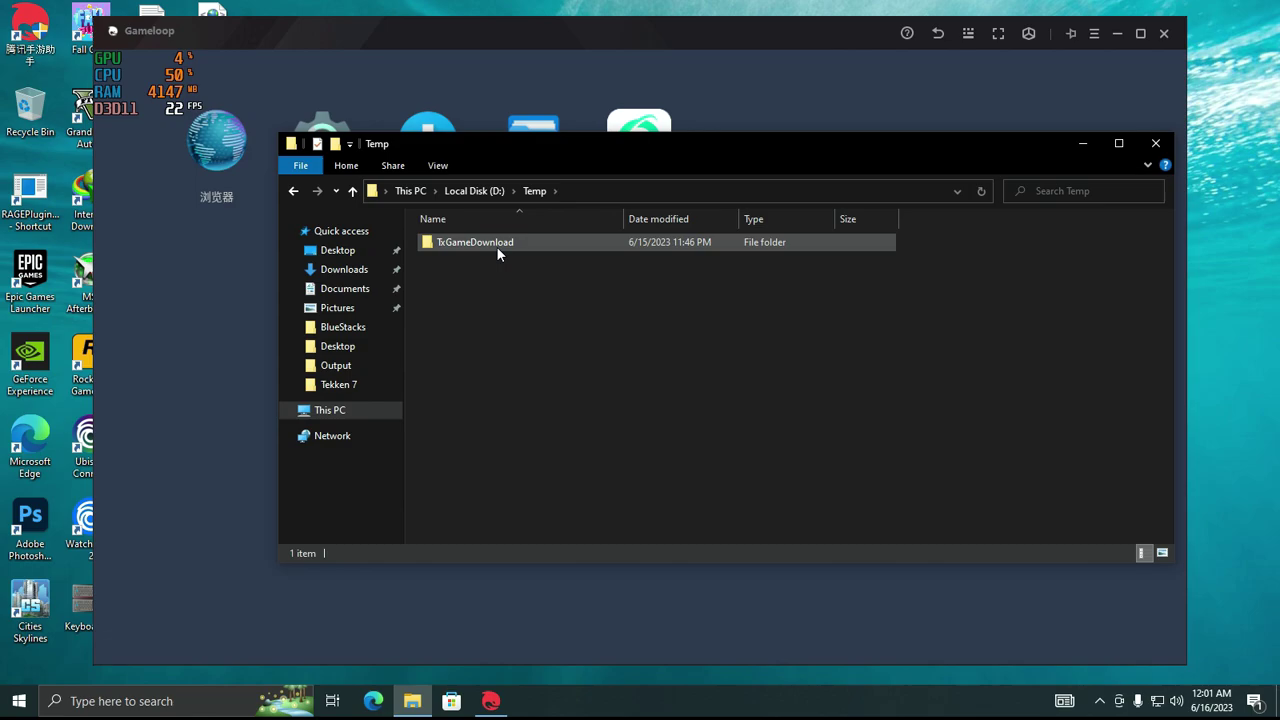
left_click(497, 246)
double_click(497, 245)
double_click(485, 257)
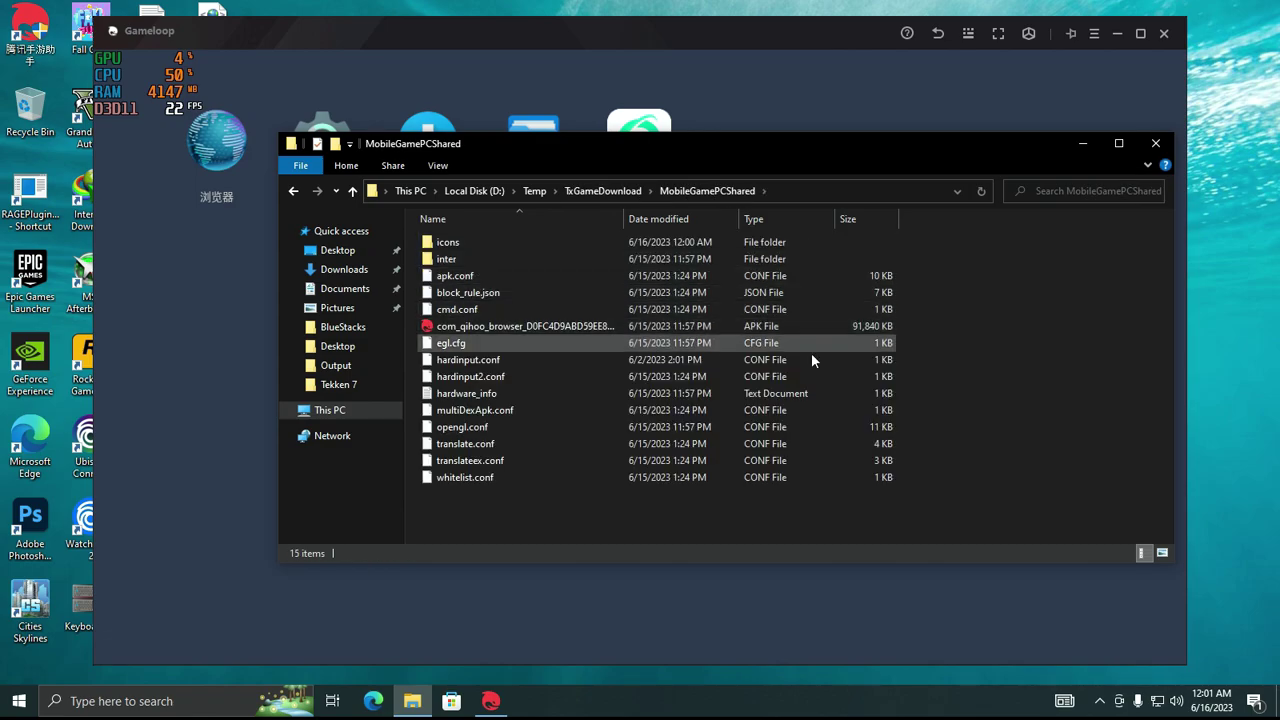
right_click(985, 362)
left_click(1009, 458)
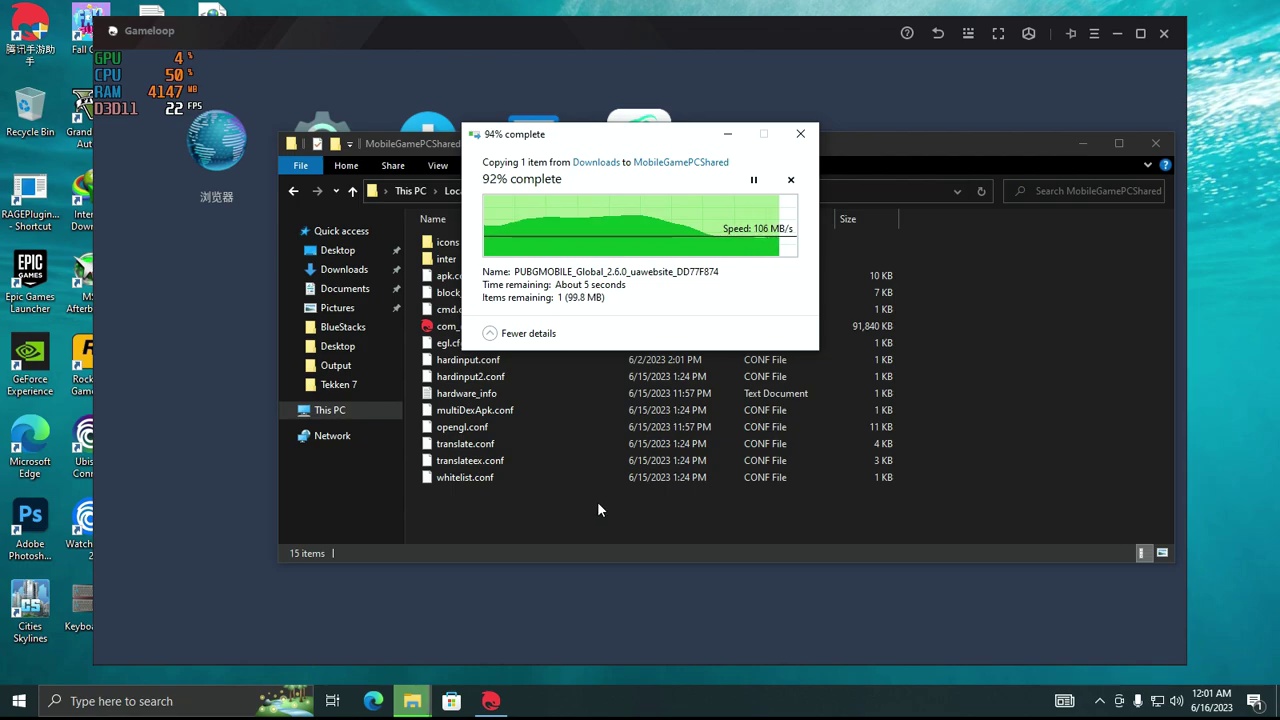
- Switch back to the emulator, start ES File Explorer (ES文件浏览器) and browse from internal storage to the /data/share1 folder
left_click(188, 402)
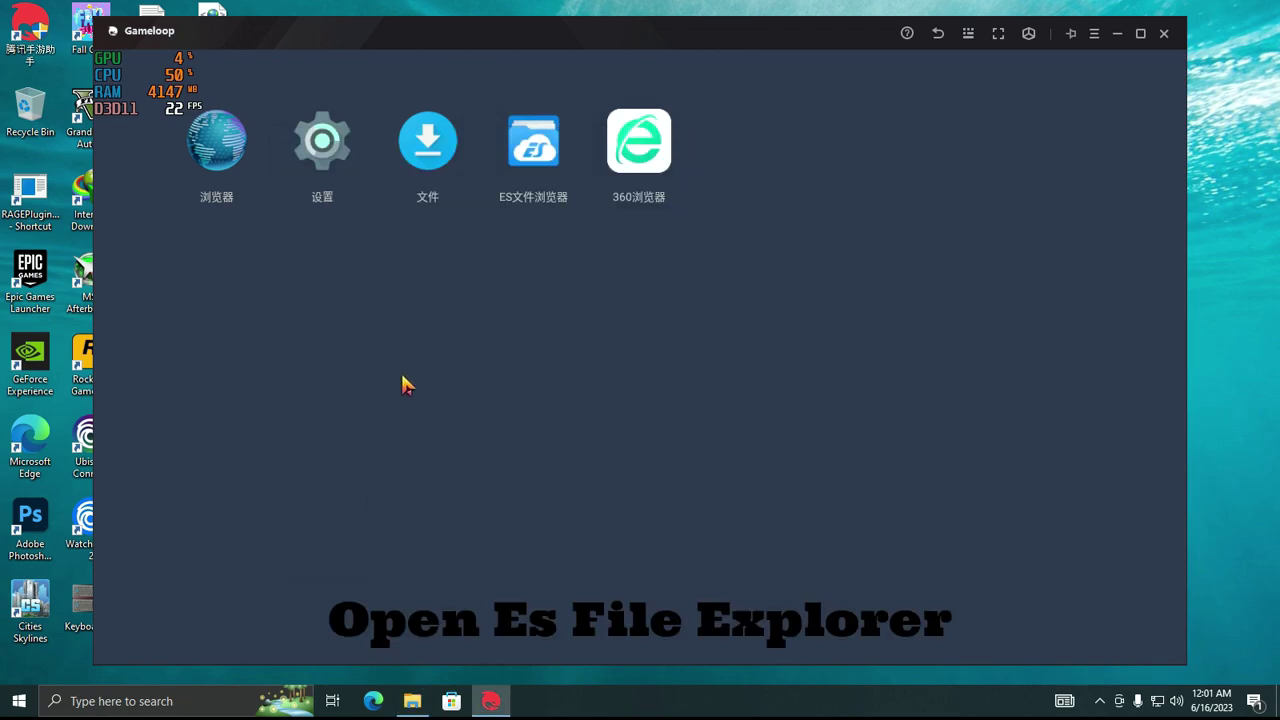
left_click(528, 150)
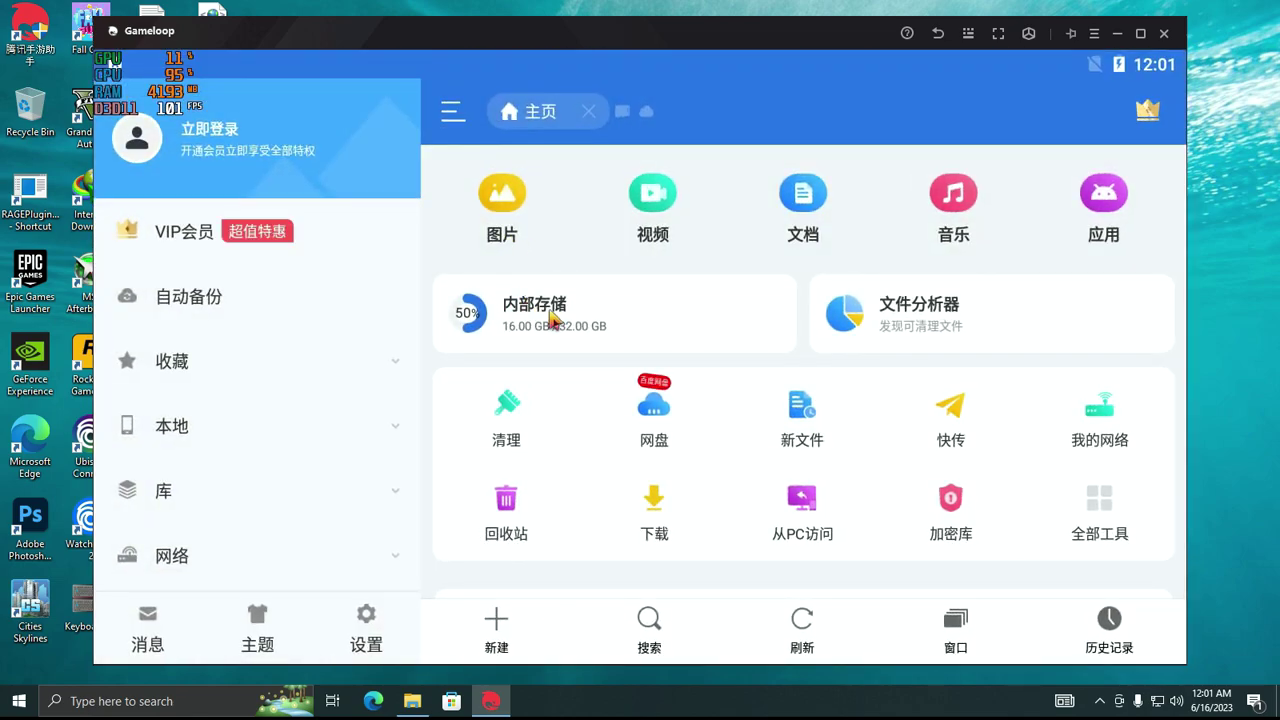
left_click(545, 322)
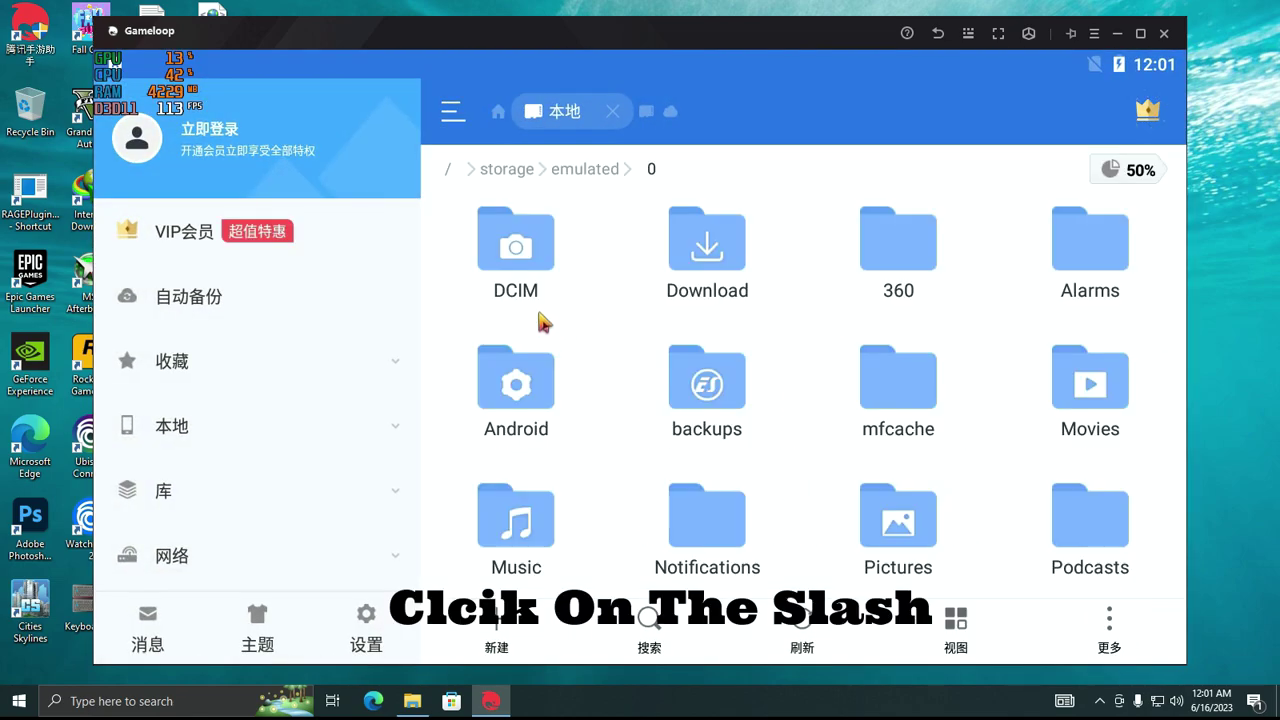
left_click(447, 172)
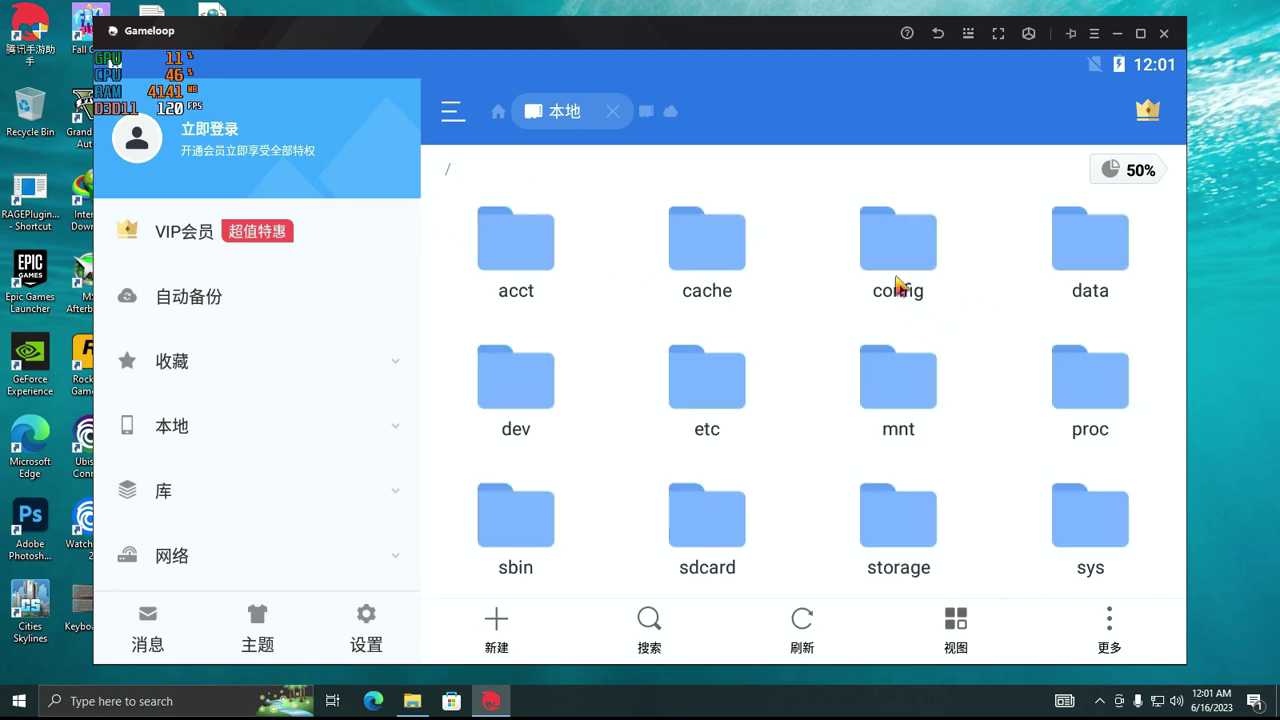
left_click(1058, 308)
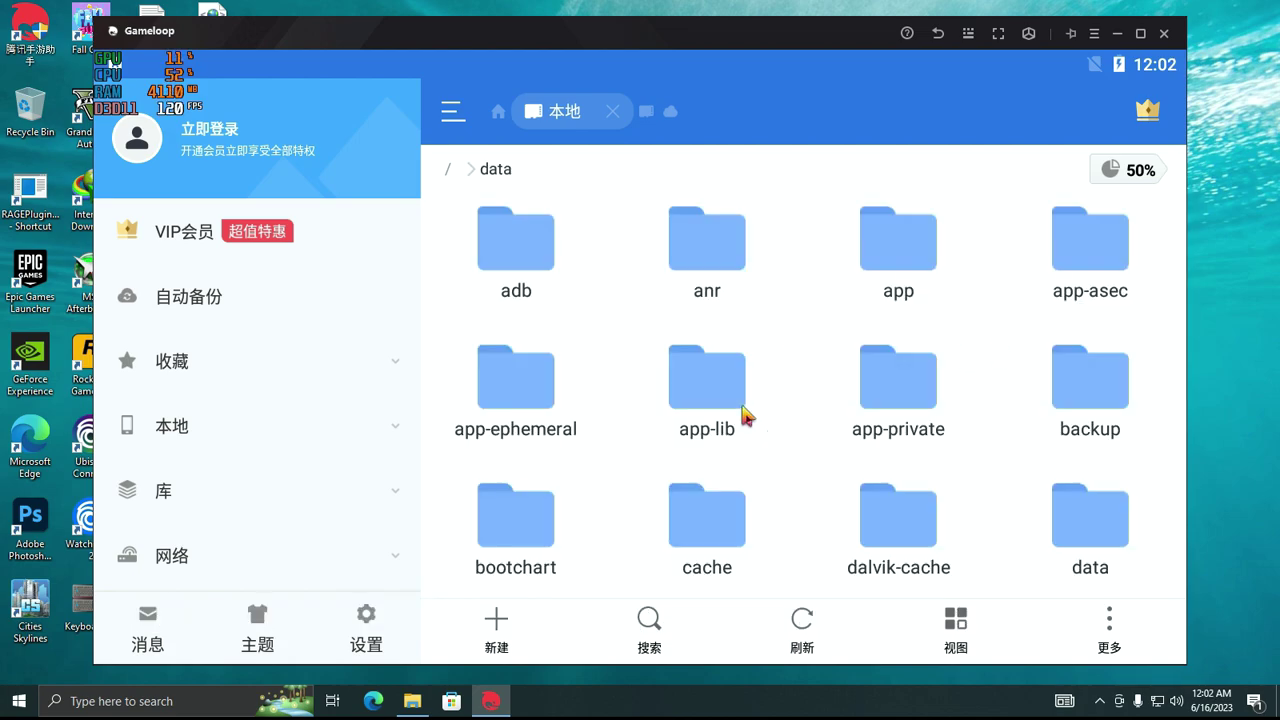
scroll(716, 420, "down", 10)
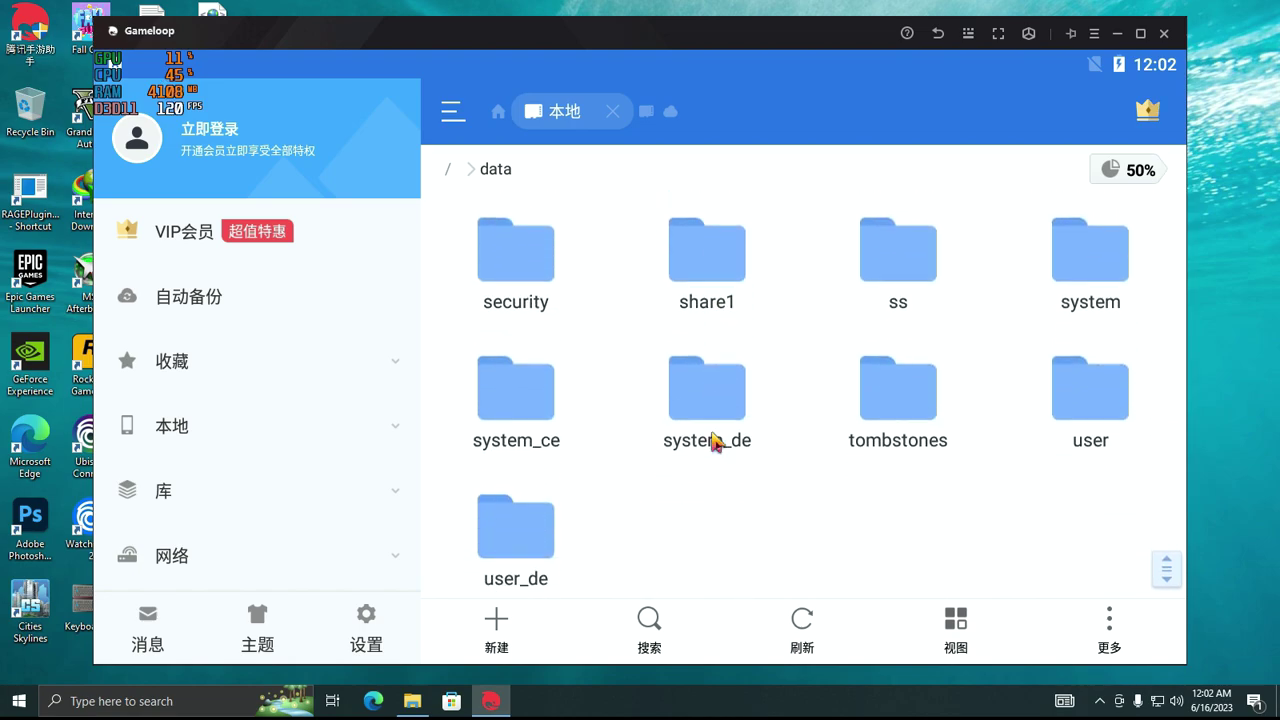
left_click(724, 262)
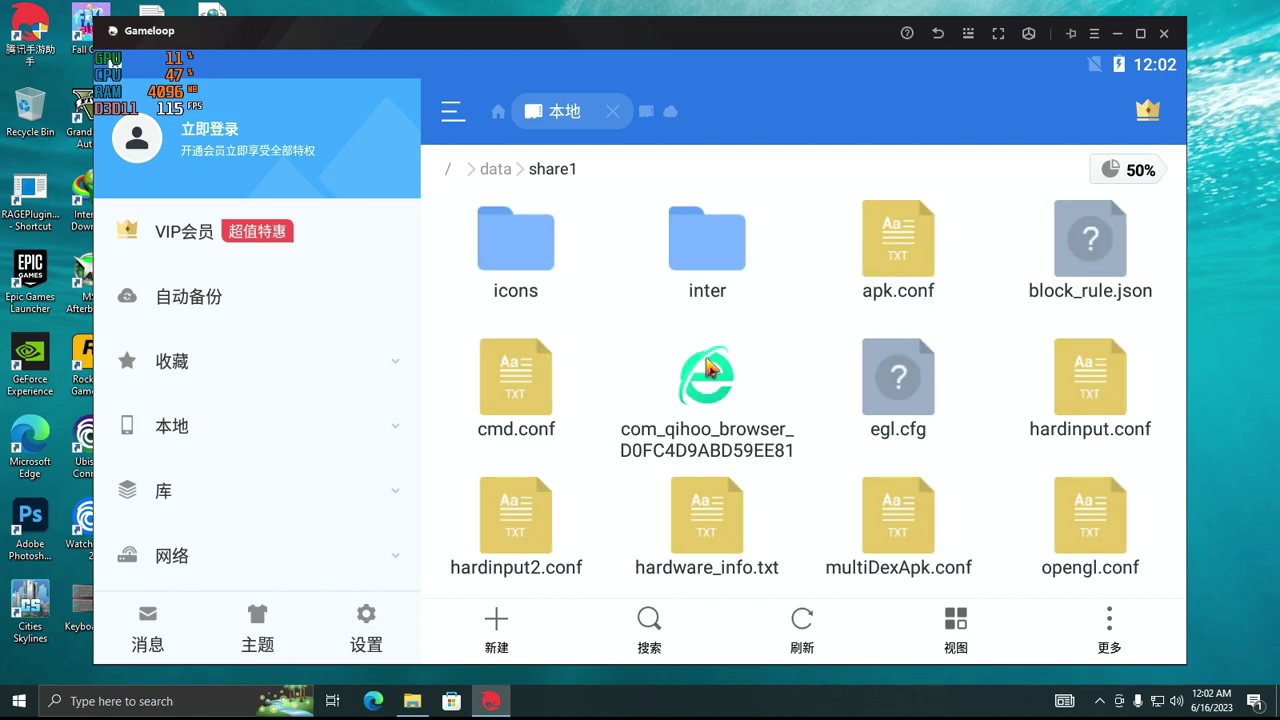
scroll(703, 400, "down", 2)
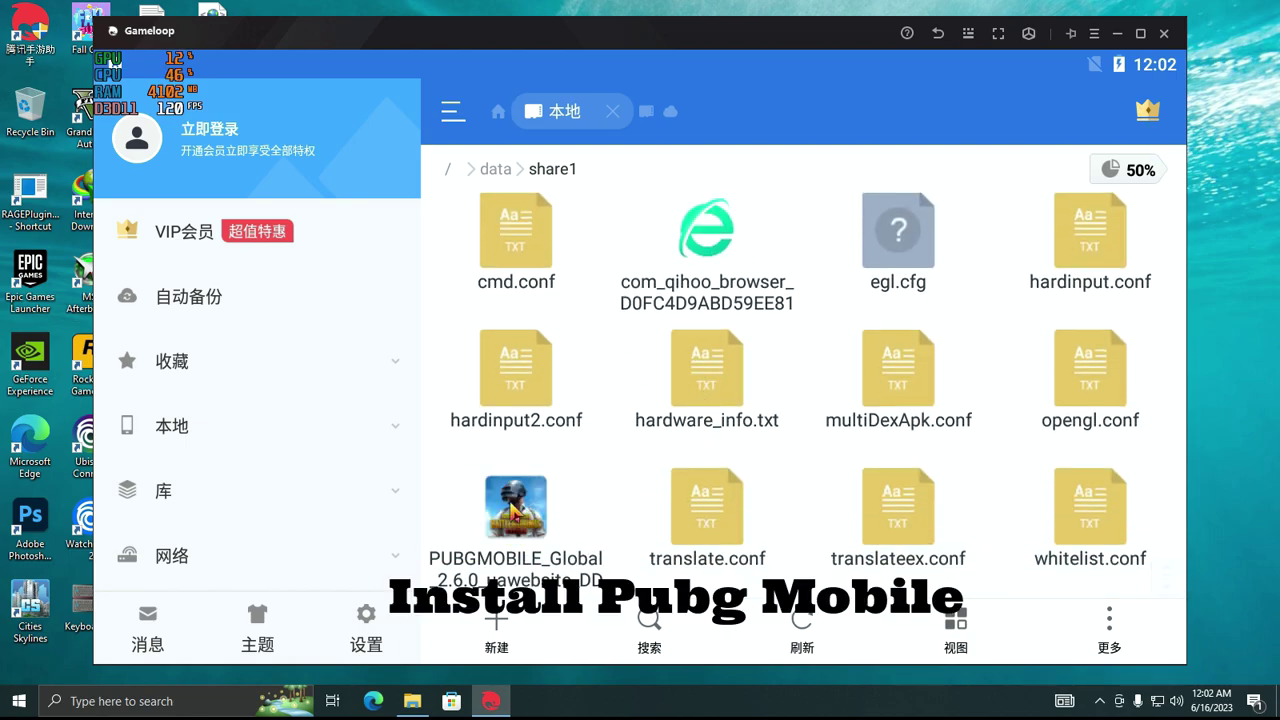
- Install PUBG MOBILE from the PUBGMOBILE_Global_2.6.0 APK in share1 and return to the emulator's home screen
left_click(528, 508)
left_click(968, 572)
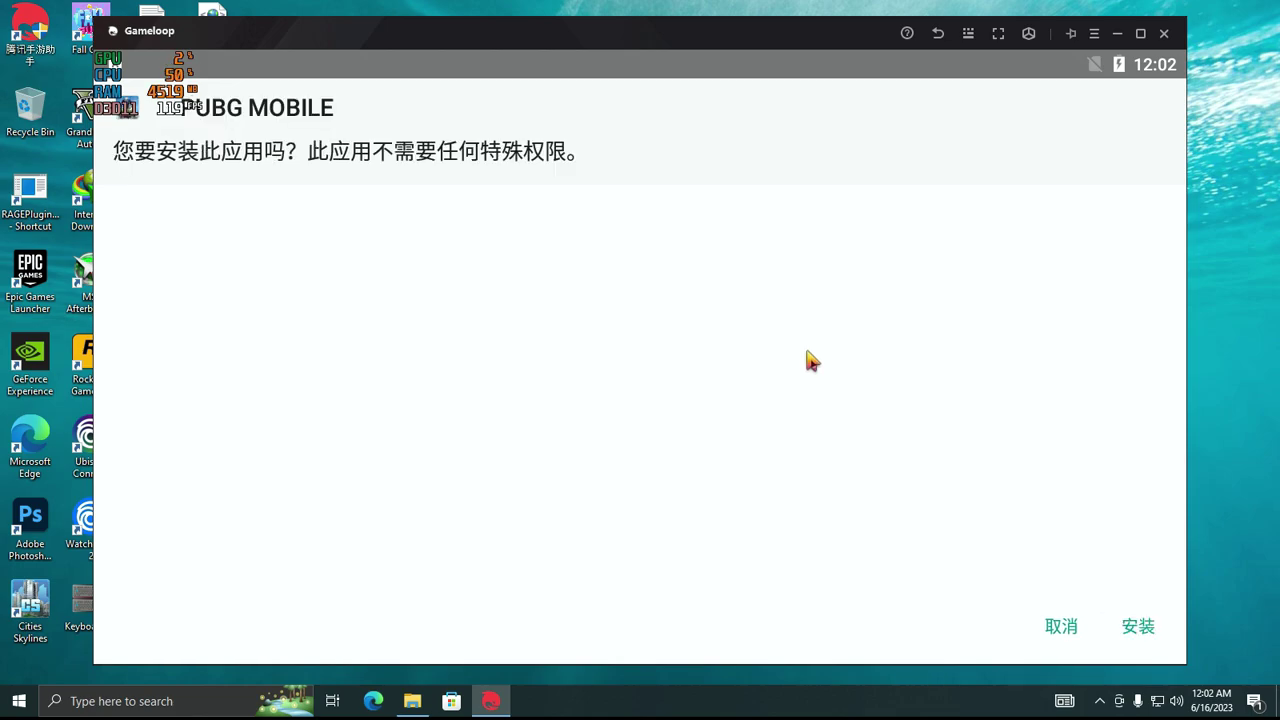
left_click(1140, 625)
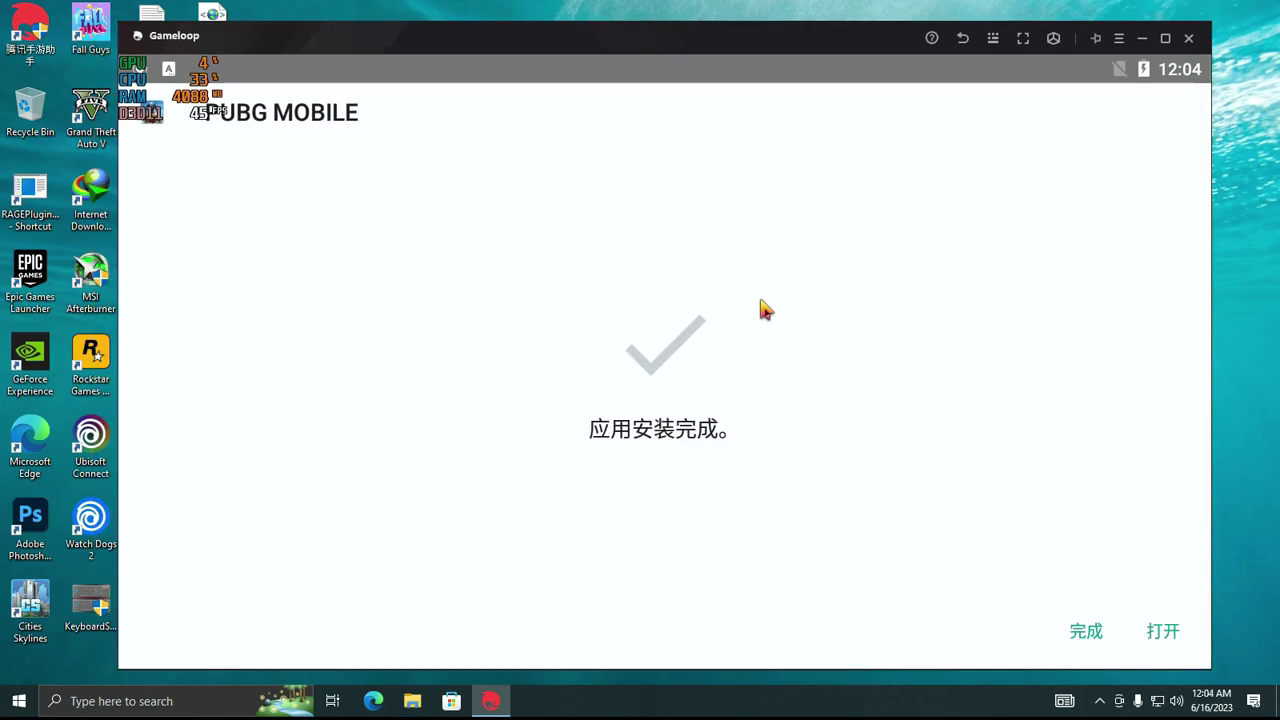
left_click(963, 38)
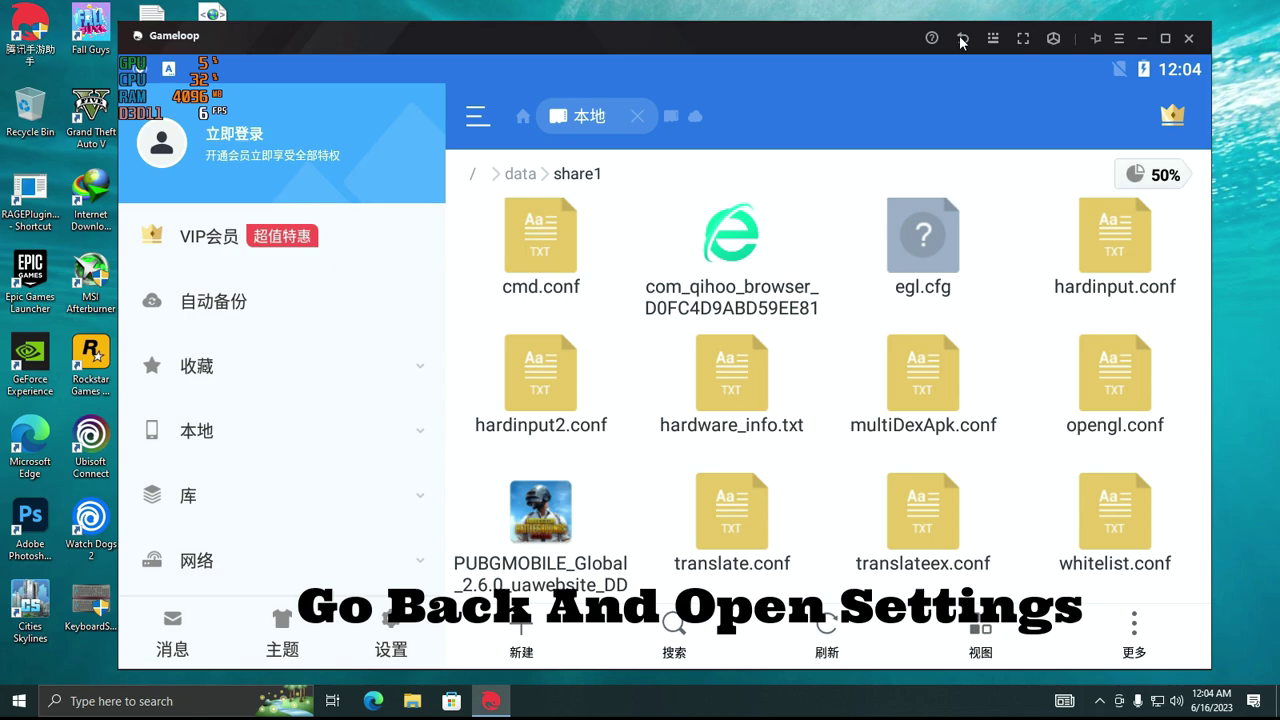
left_click(962, 40)
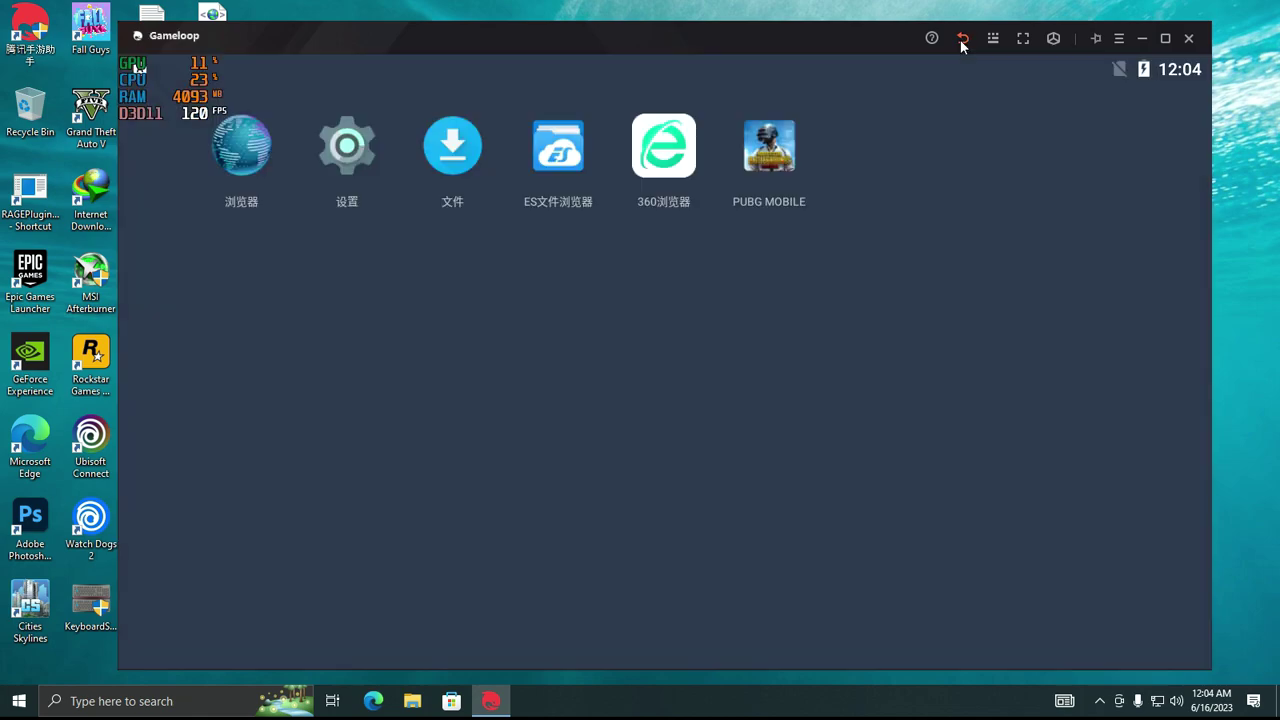
- Add English (United States) to the emulator's preferred languages in the Android settings (设置), finding it with the search term "eng"
left_click(365, 172)
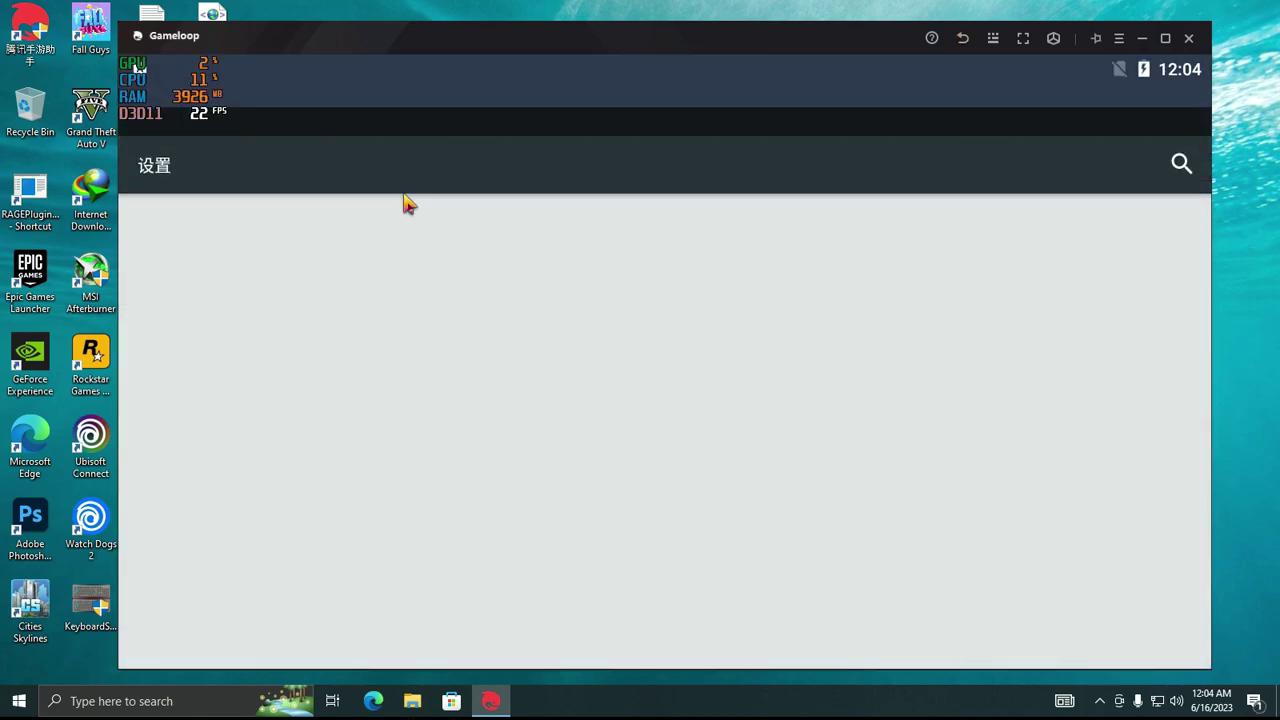
scroll(380, 325, "down", 5)
scroll(372, 322, "down", 8)
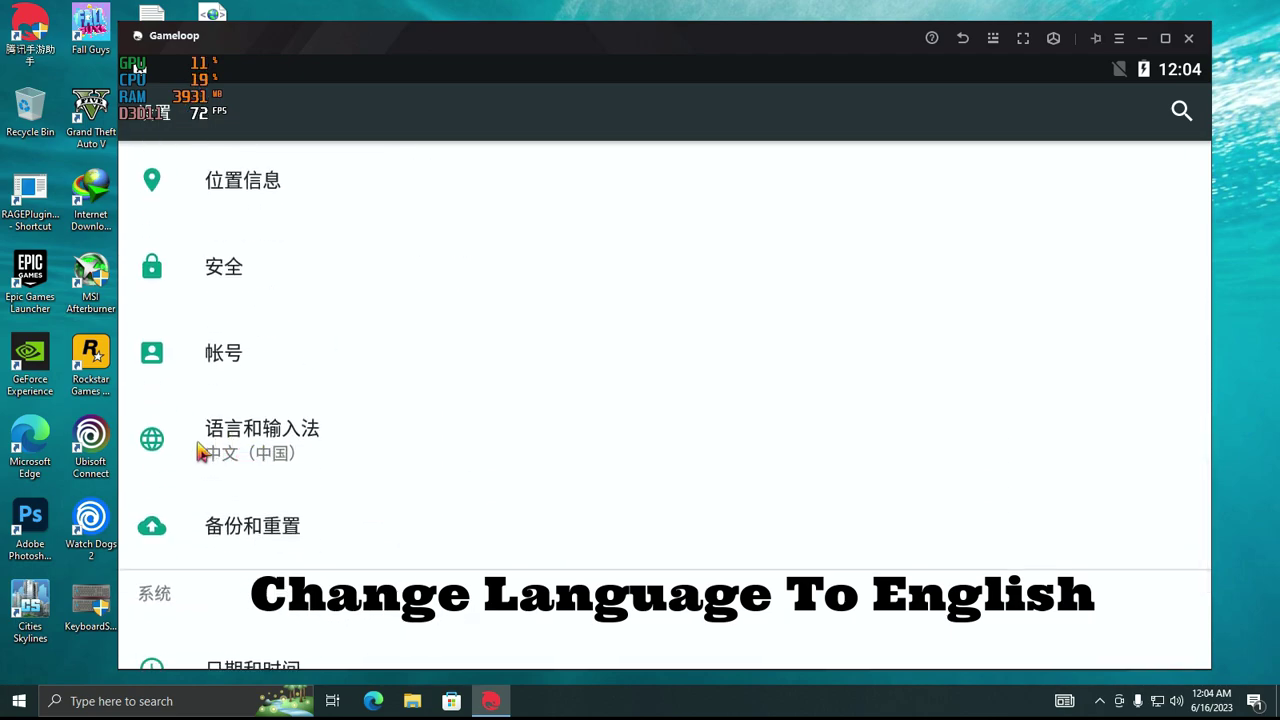
left_click(198, 448)
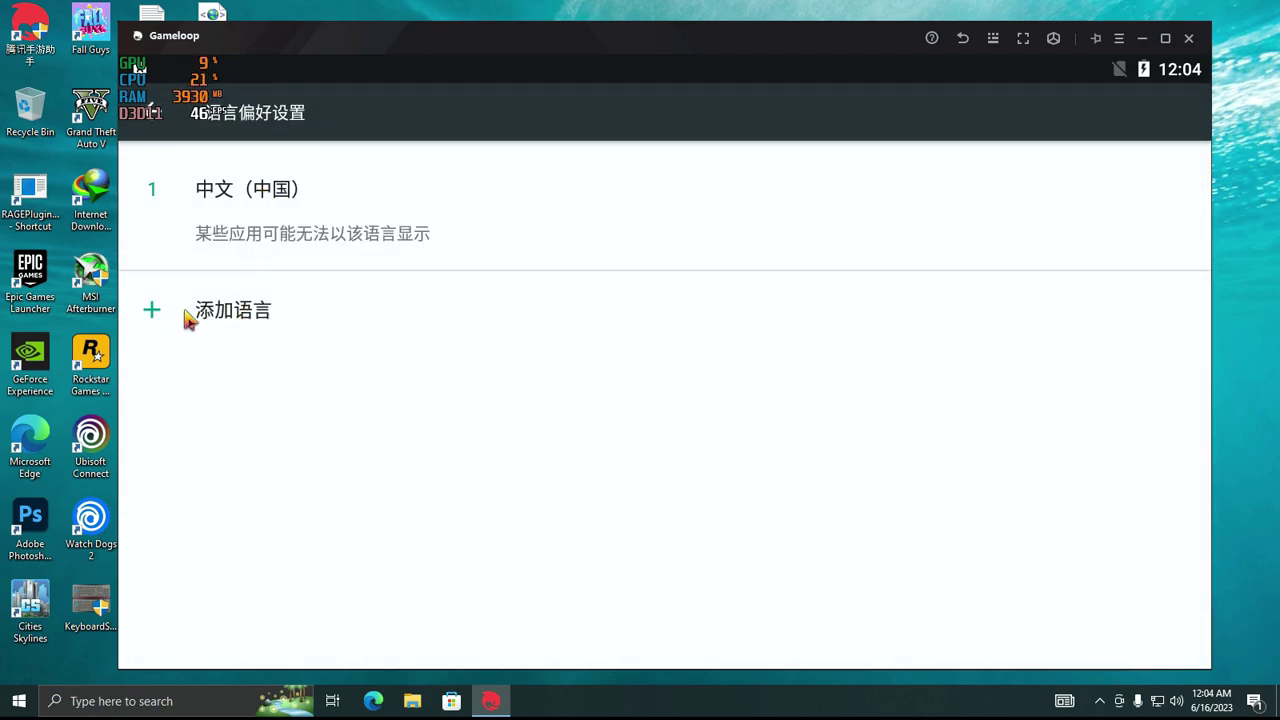
left_click(195, 315)
left_click(1183, 112)
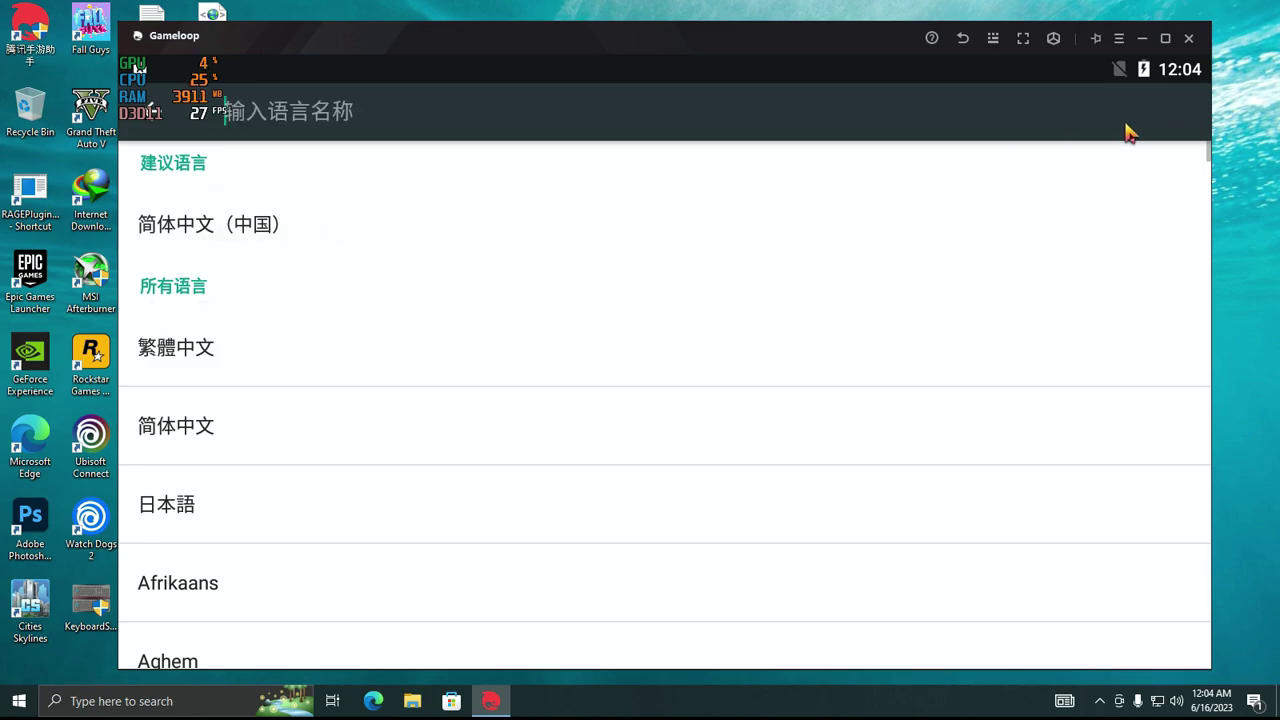
type("eng")
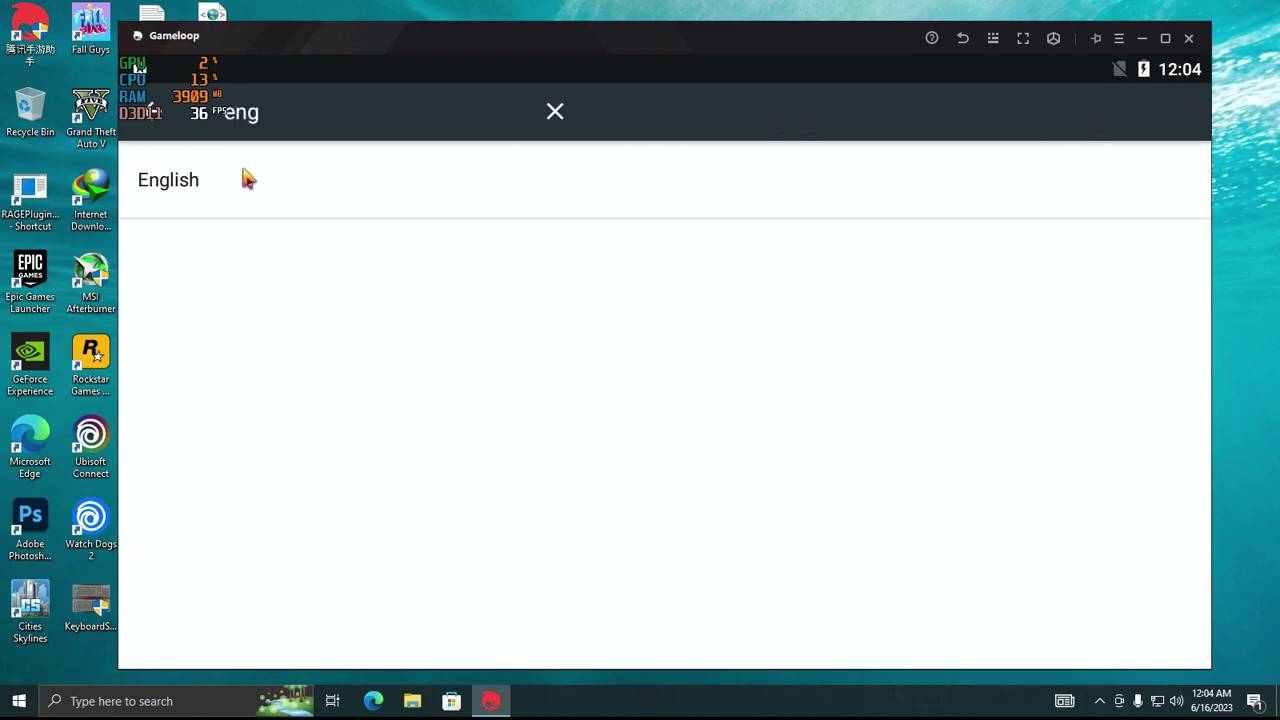
left_click(248, 178)
left_click(477, 223)
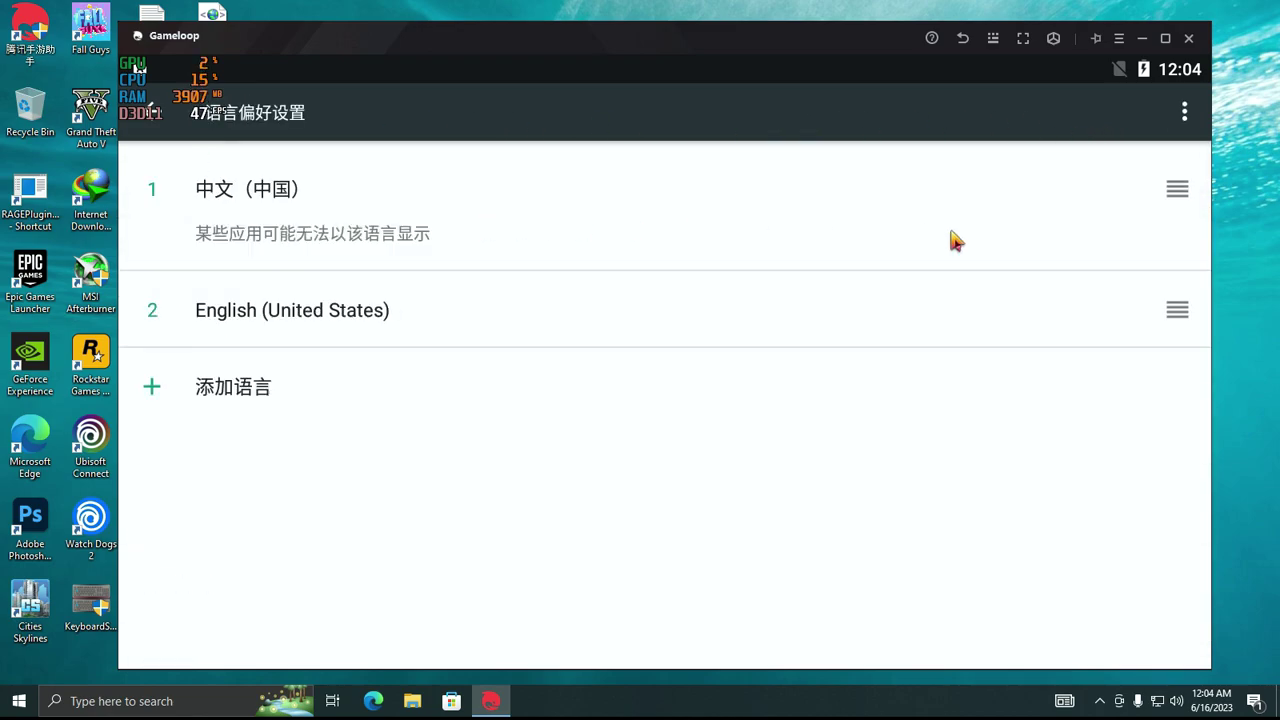
- Remove 中文（中国） from the emulator's preferred languages and return to its home screen
left_click(1186, 112)
left_click(1100, 124)
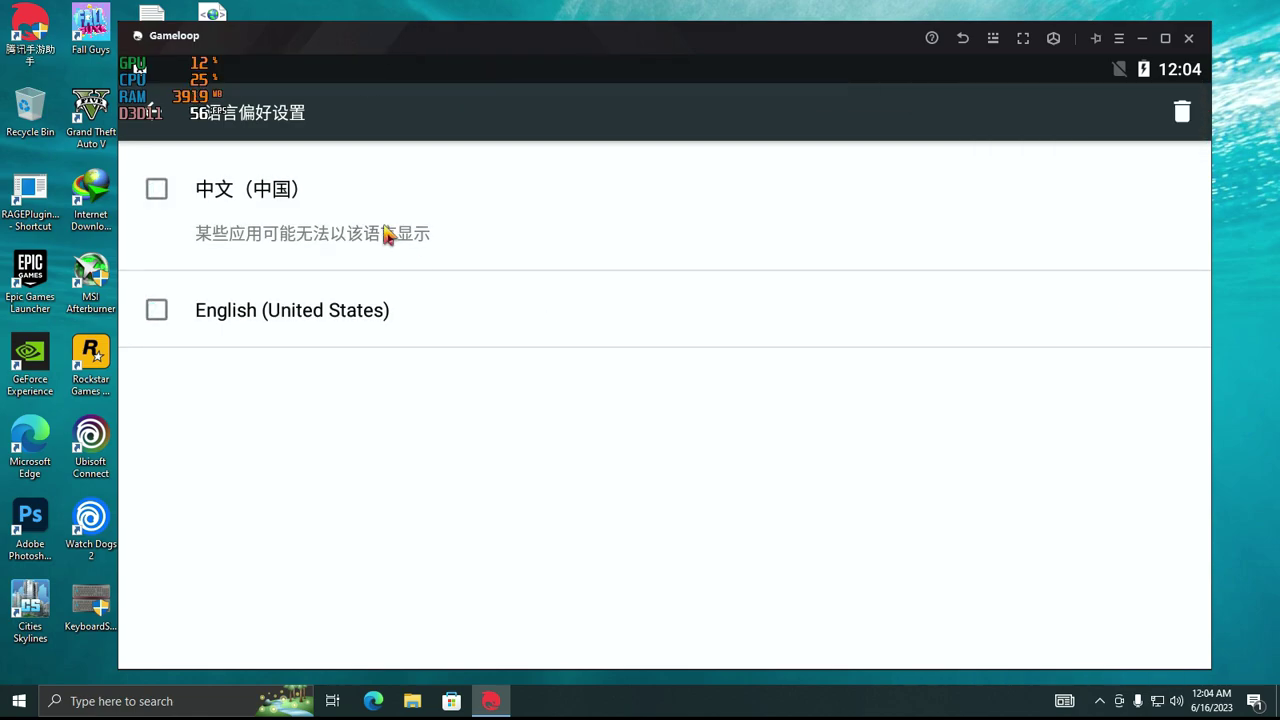
left_click(696, 224)
left_click(1182, 113)
left_click(955, 434)
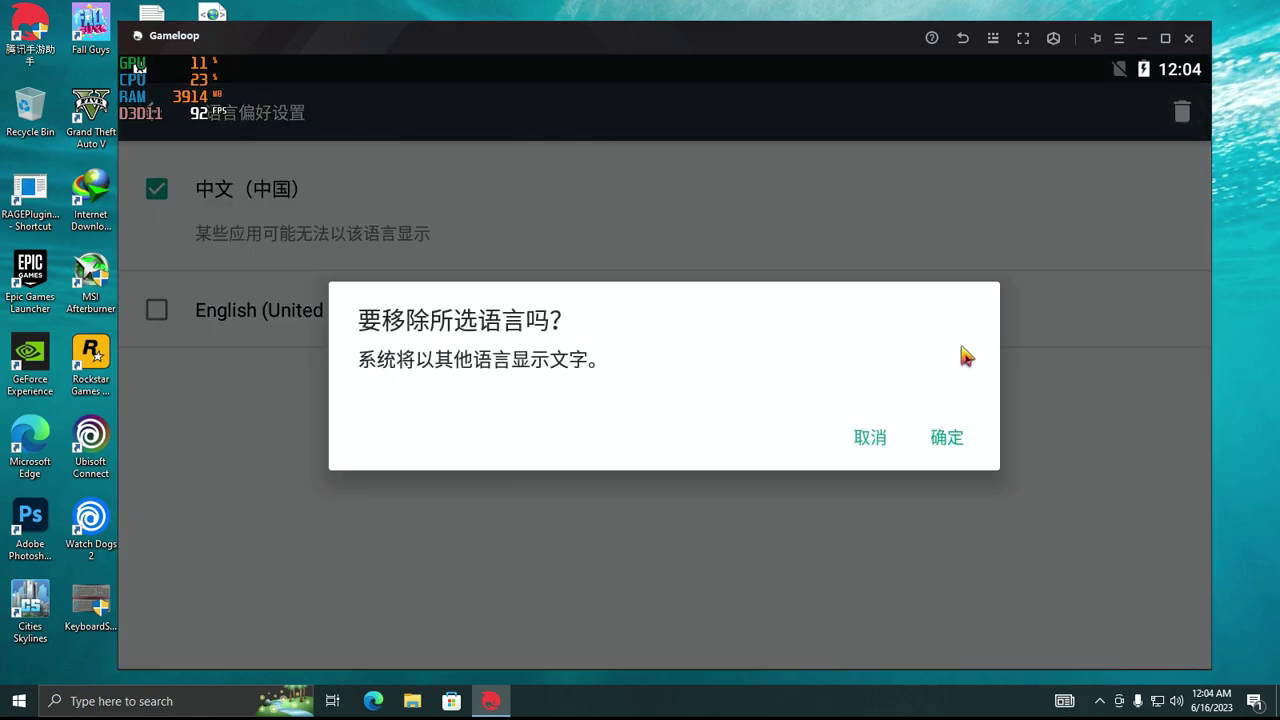
left_click(964, 44)
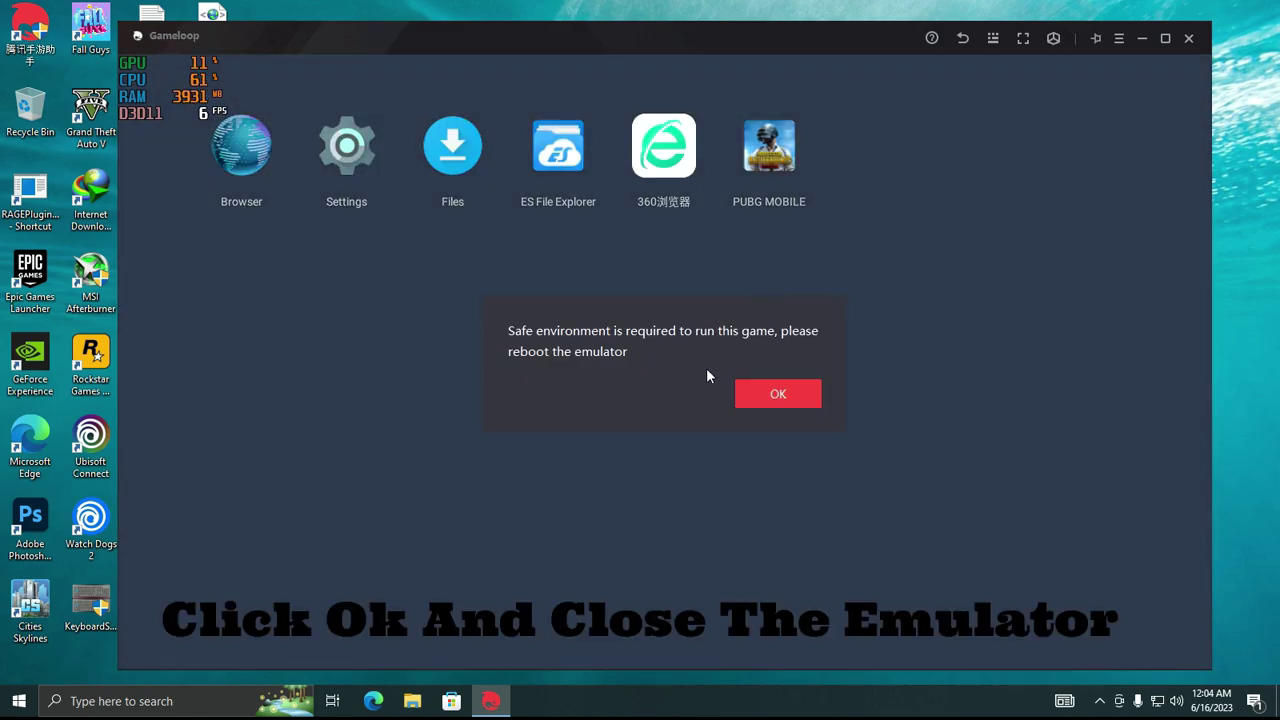
- Acknowledge the emulator's reboot request so it closes, and exit its background process from the system tray
left_click(776, 392)
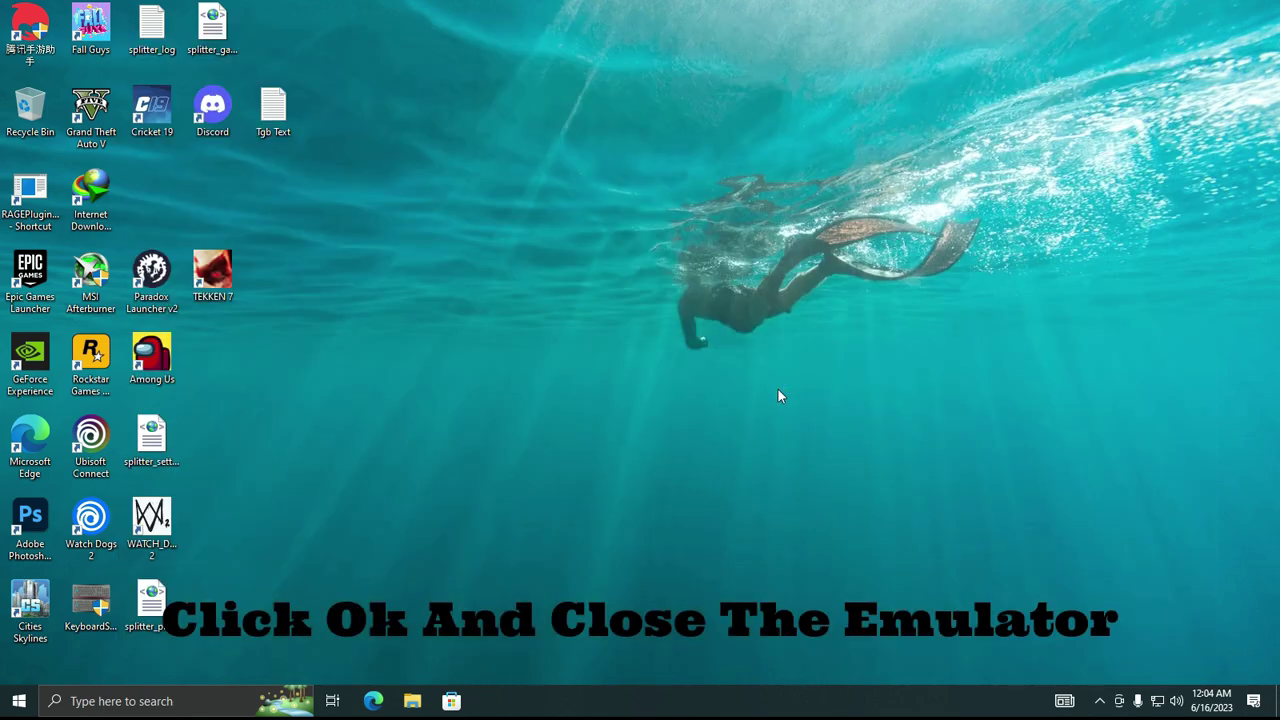
left_click(1100, 700)
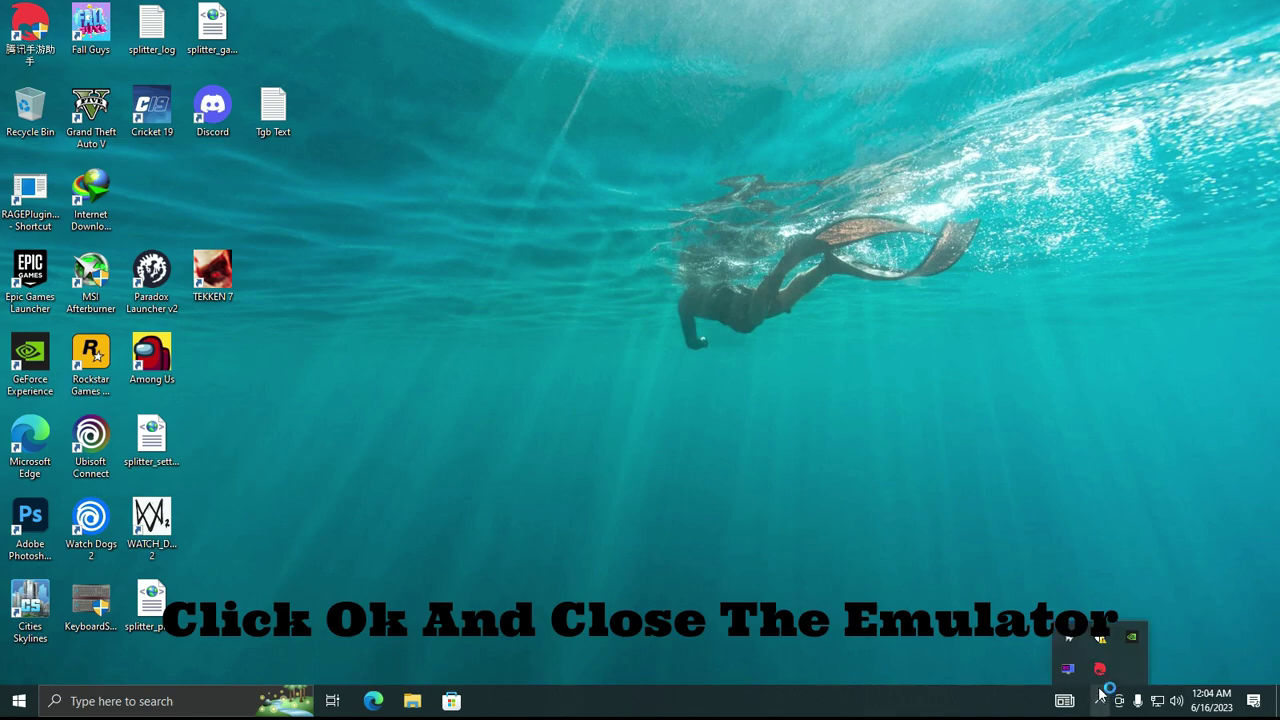
right_click(1100, 668)
left_click(1118, 659)
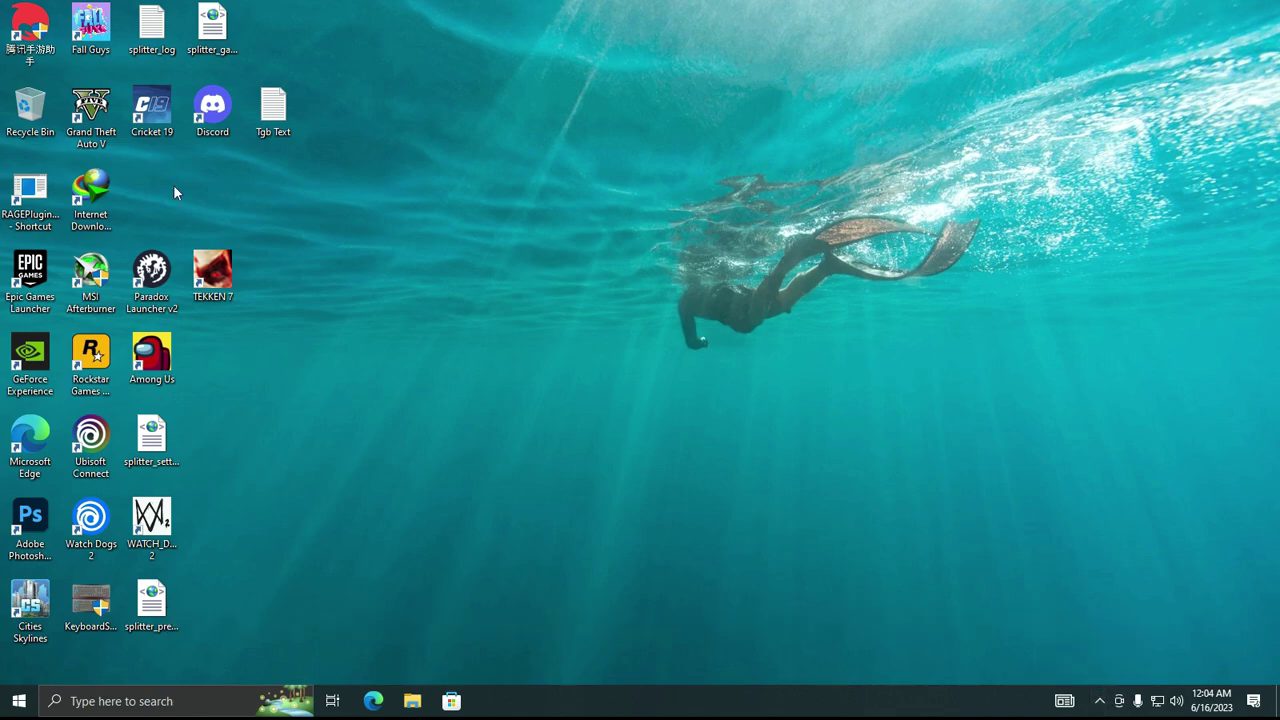
- Open the file location of the 腾讯手游助手 desktop shortcut and go to the TxGameAssistant\ui folder
right_click(26, 34)
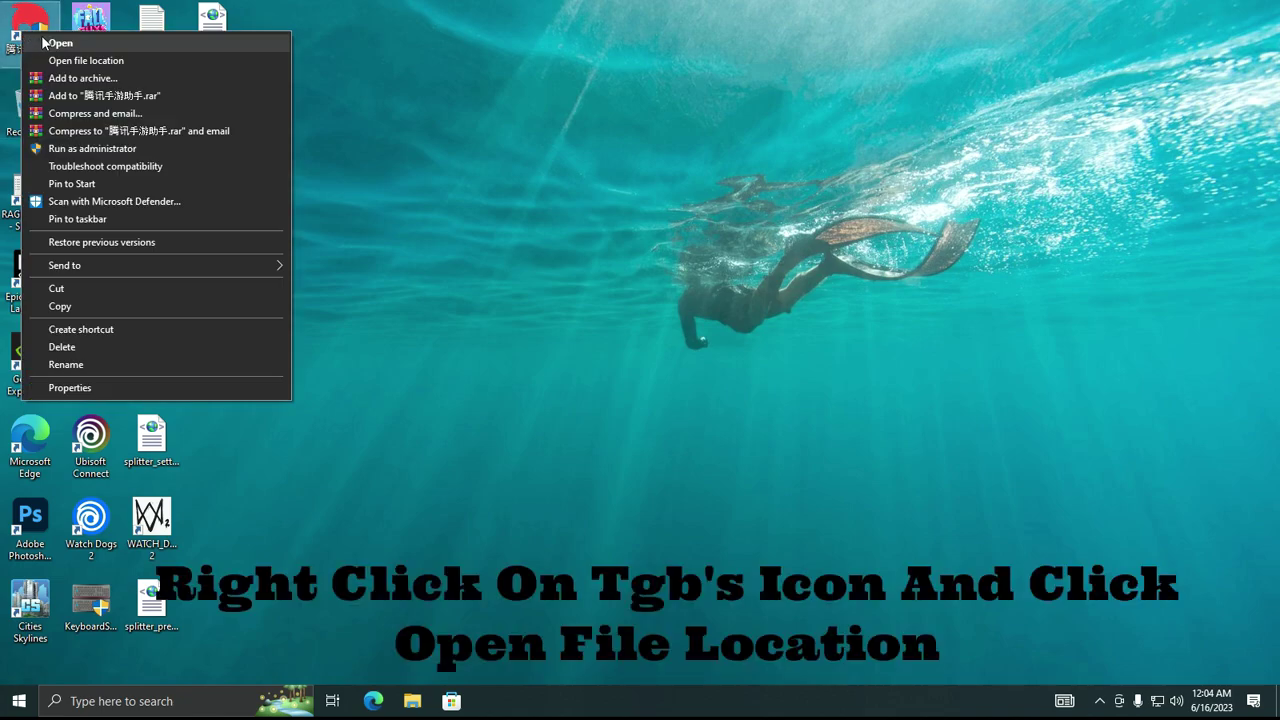
left_click(55, 61)
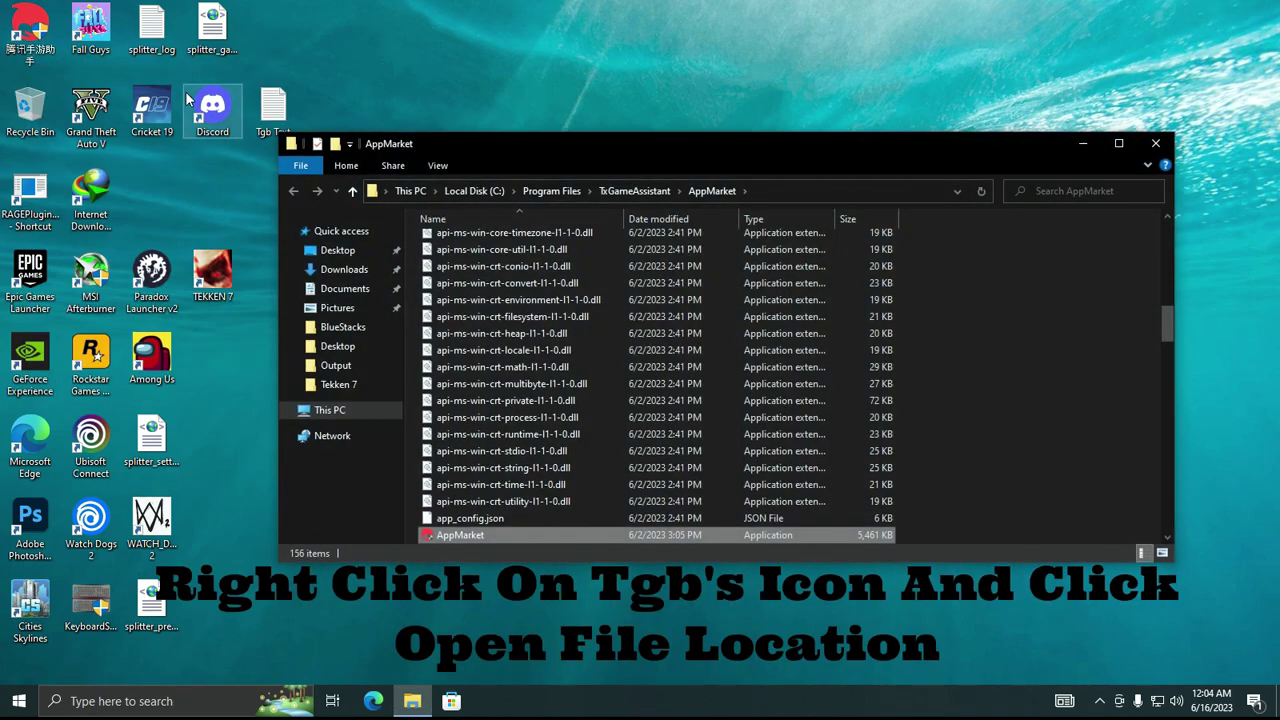
left_click(614, 191)
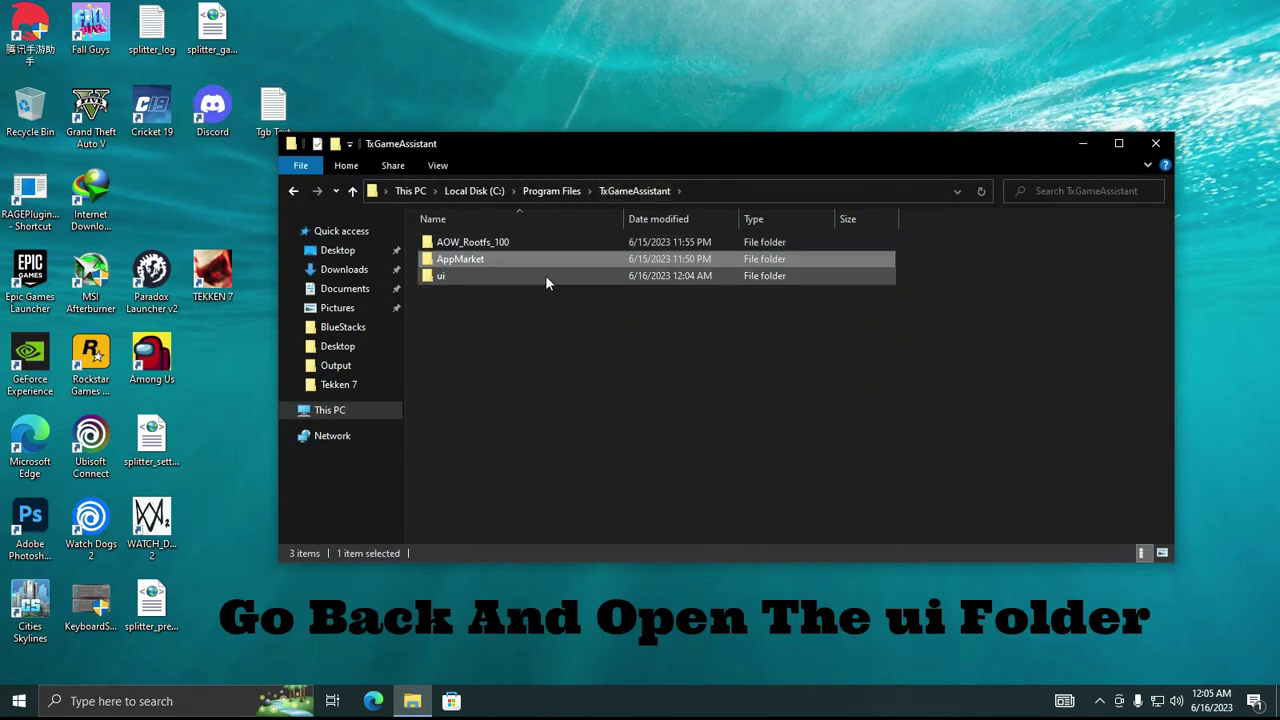
double_click(548, 277)
- Rename the AndroidEmulatorEn application in the ui folder to AndroidEmulatorEn1
scroll(485, 310, "down", 3)
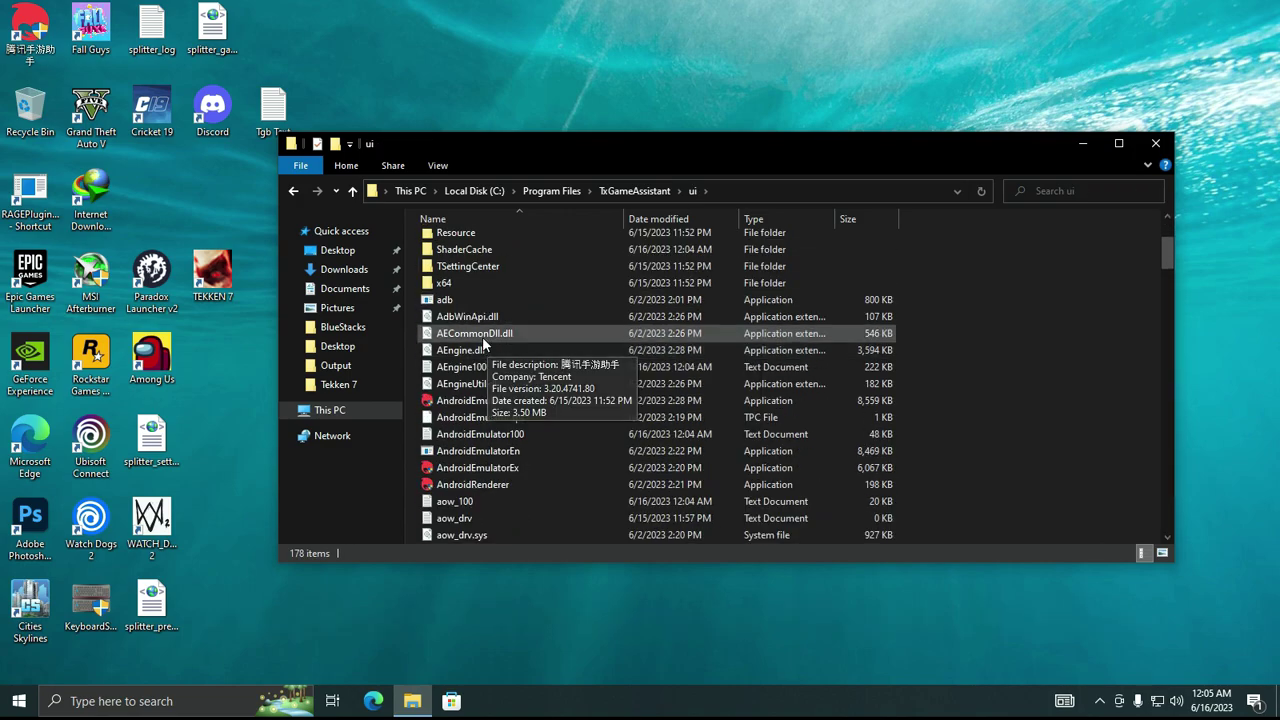
left_click(515, 453)
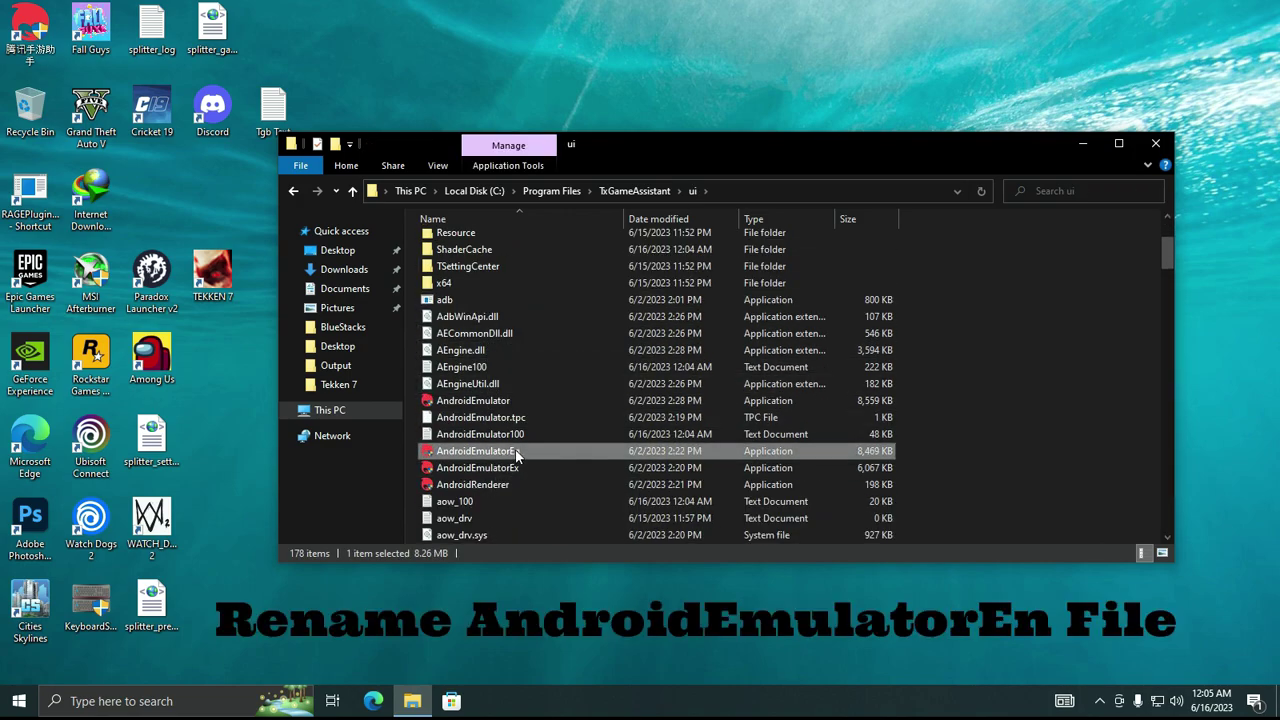
right_click(515, 453)
left_click(560, 413)
left_click(533, 451)
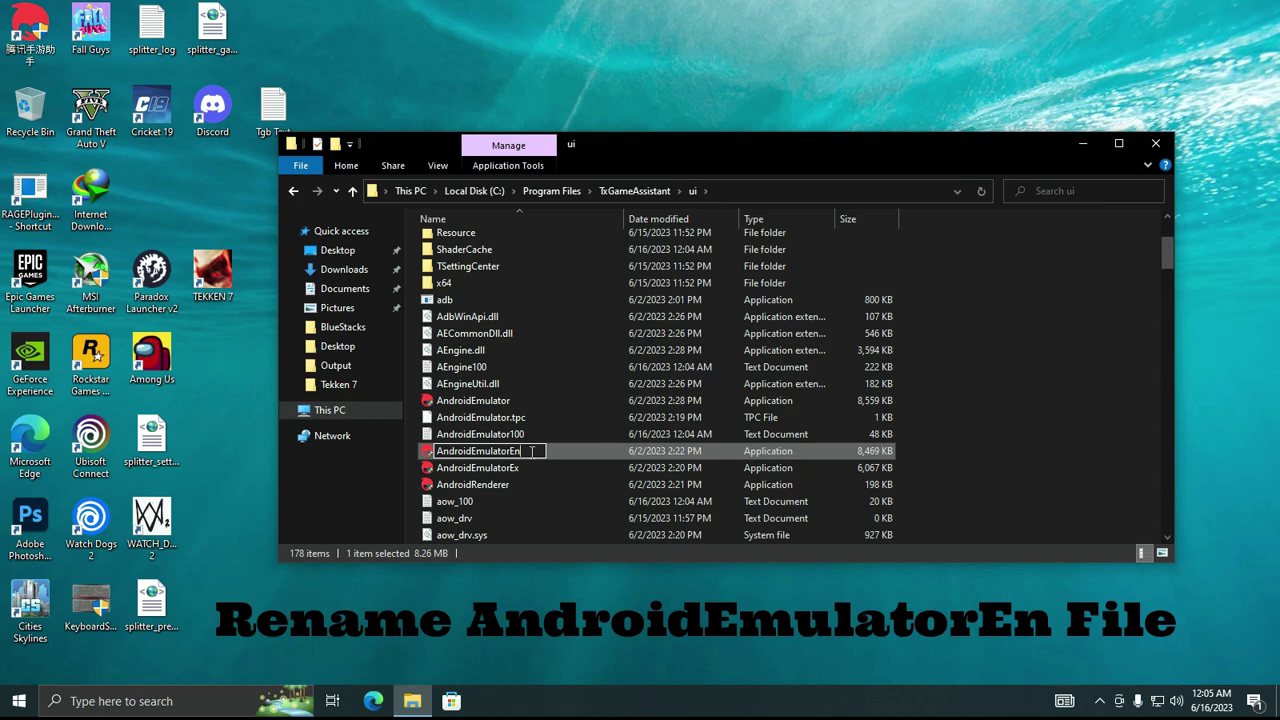
type("1")
key("Return")
- Duplicate the AndroidEmulator application within the ui folder by copying and pasting it
left_click(500, 401)
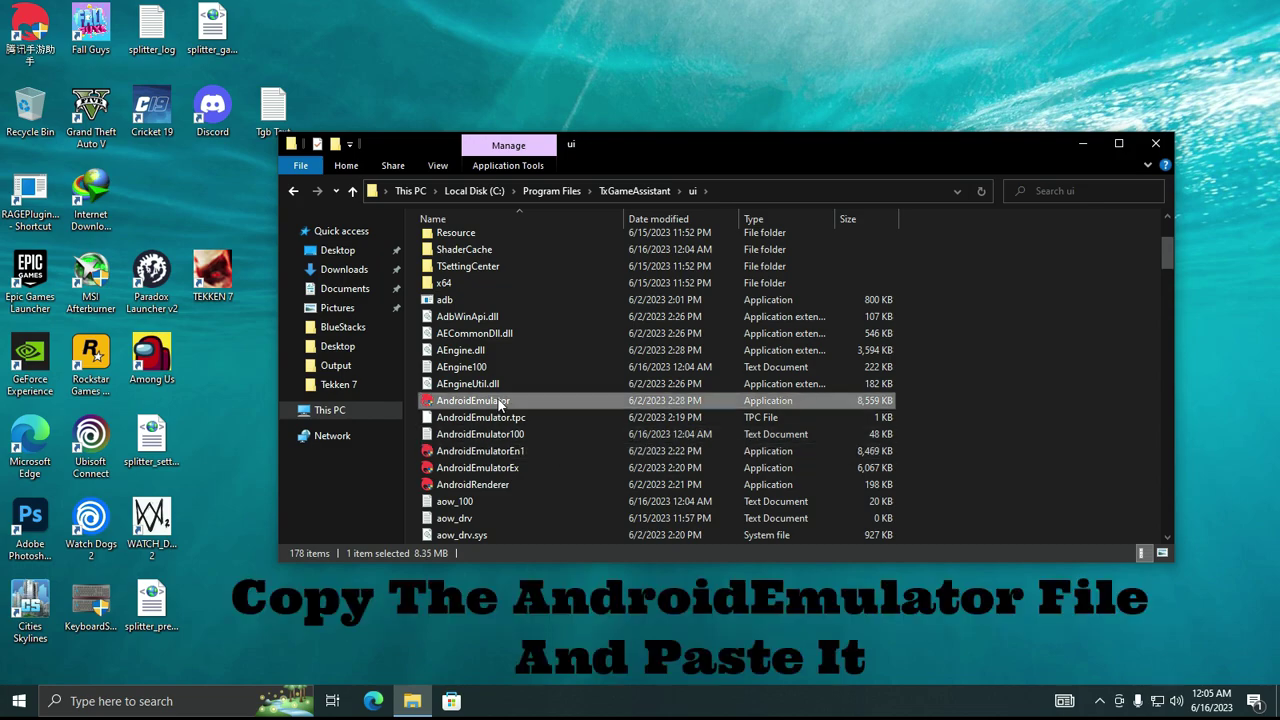
right_click(500, 402)
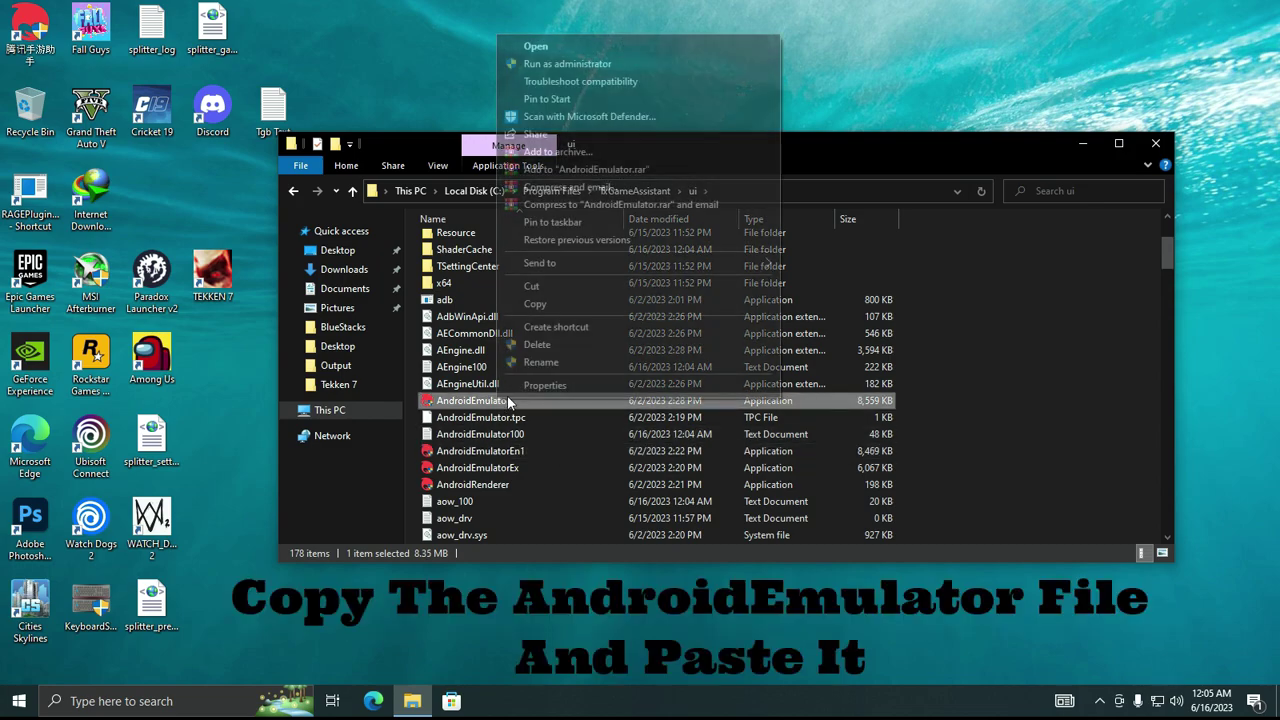
left_click(536, 303)
right_click(989, 322)
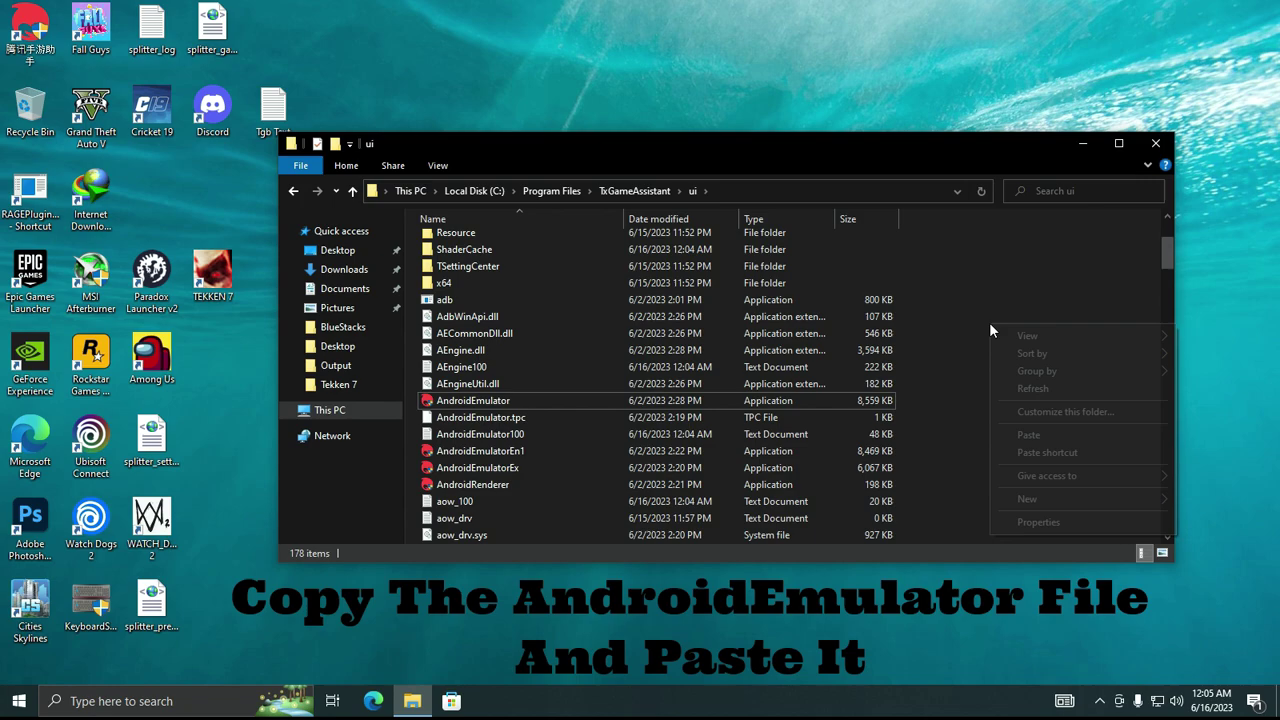
left_click(1022, 436)
left_click(610, 242)
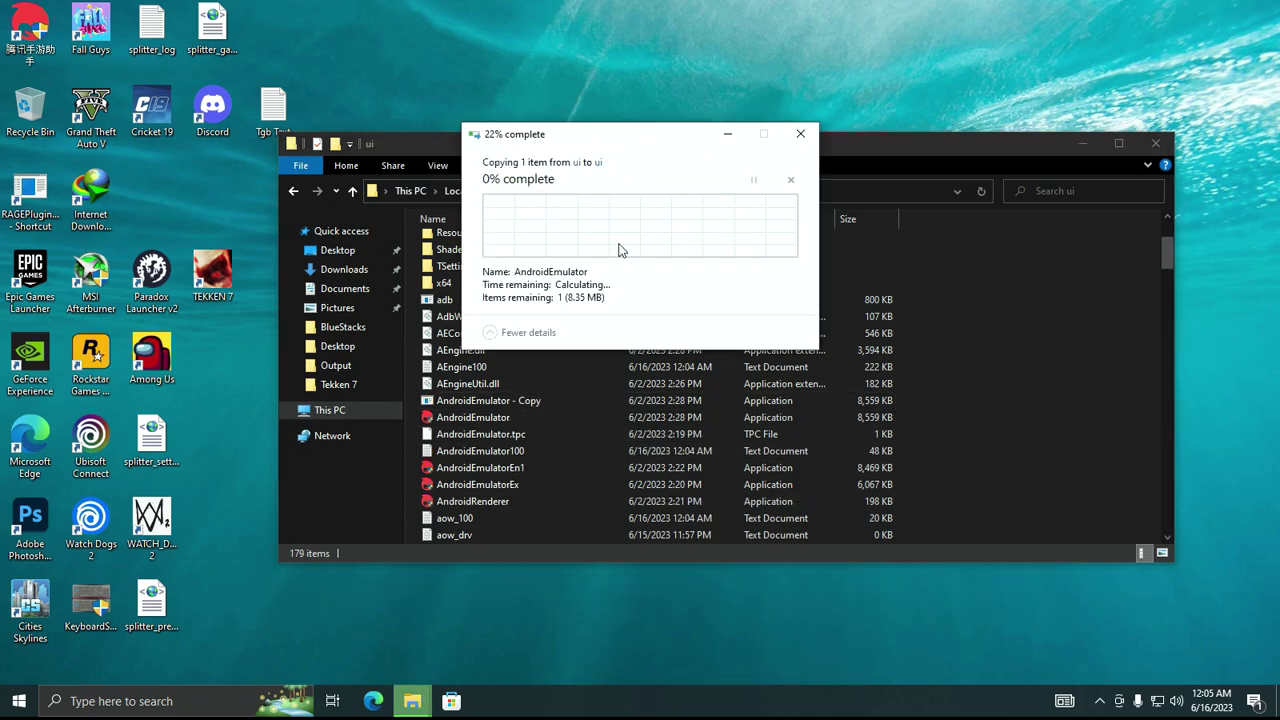
- Rename the pasted AndroidEmulator copy to AndroidEmulatorEn and close the folder window
right_click(518, 404)
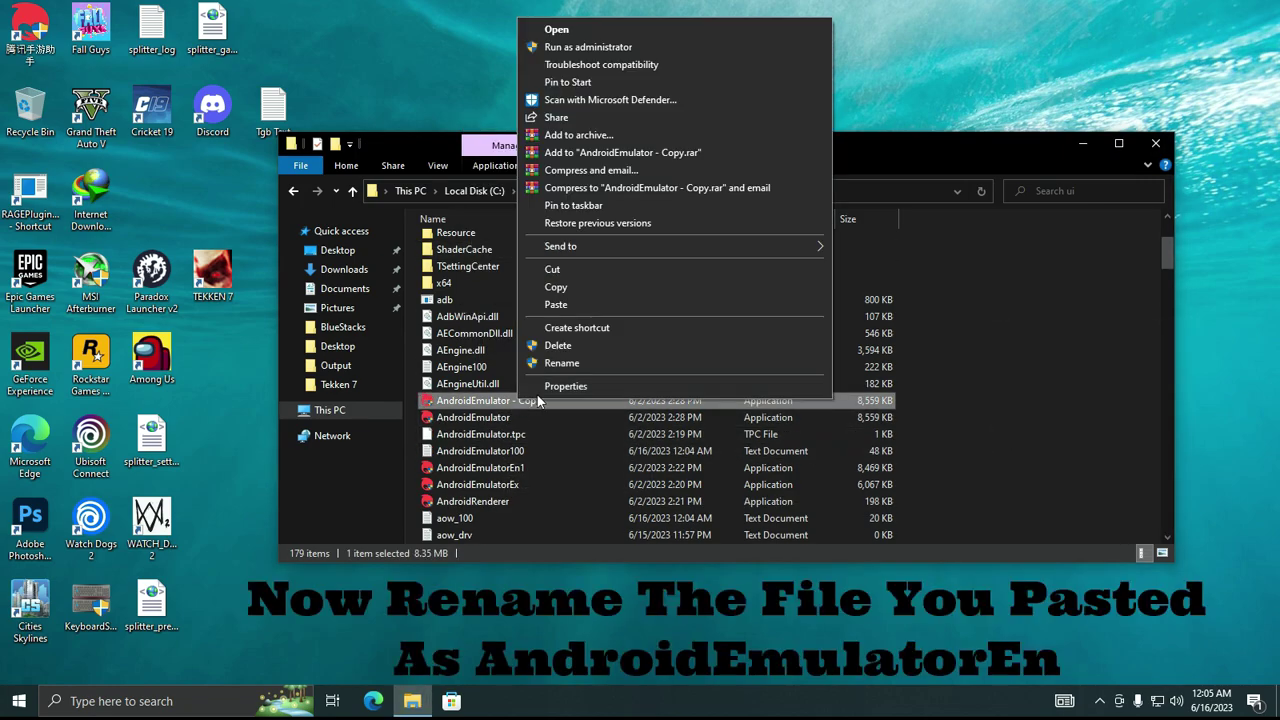
left_click(550, 363)
left_click(545, 400)
key("BackSpace")
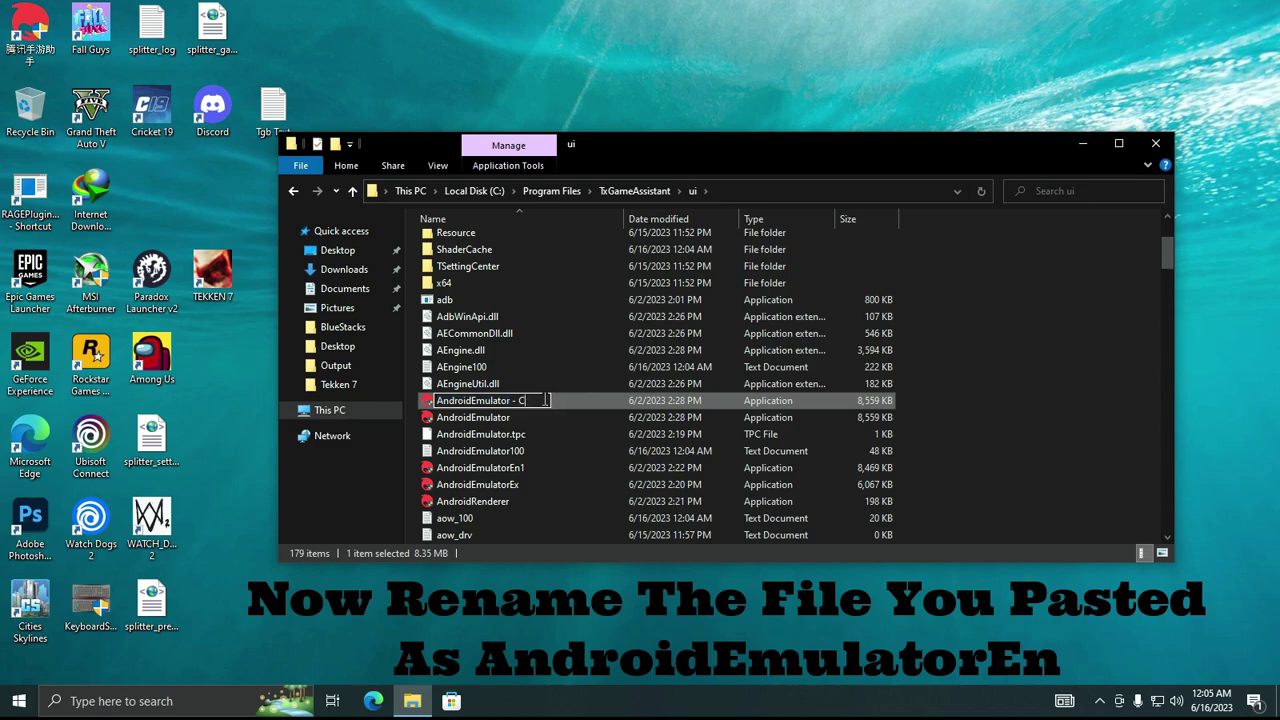
key("BackSpace")
key("BackSpace")
key("BackSpace")
key("BackSpace")
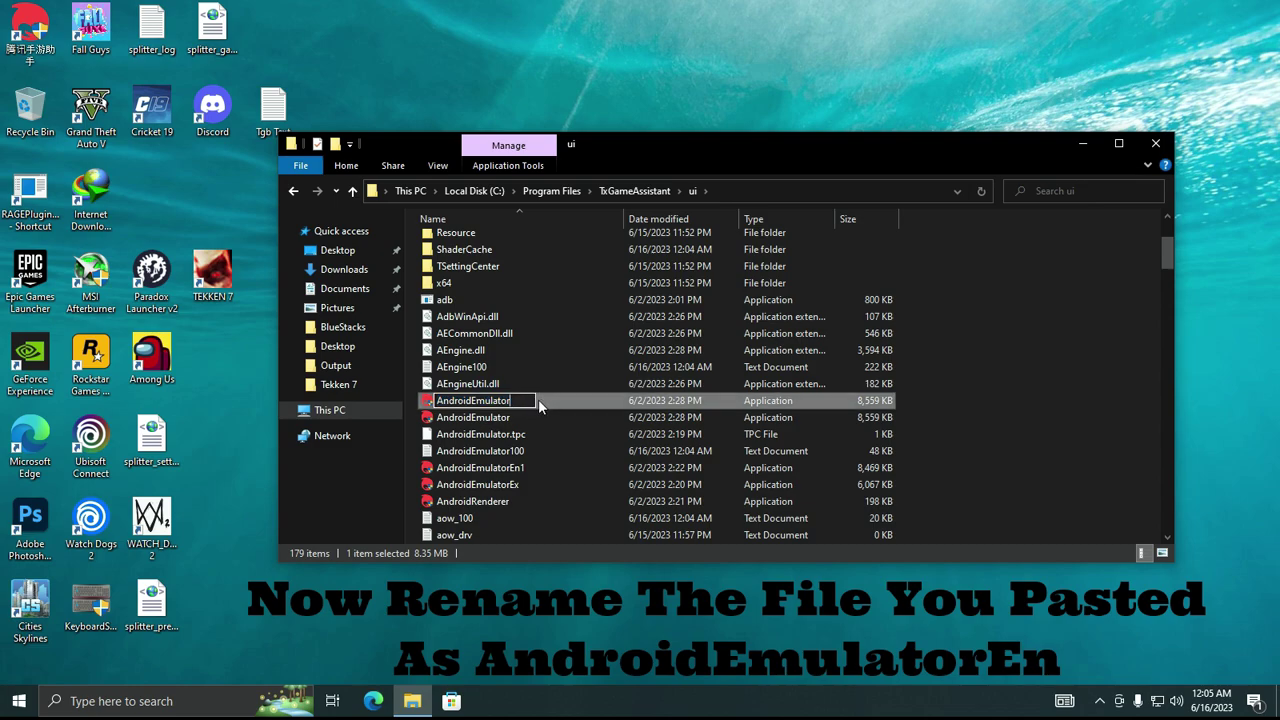
type("En")
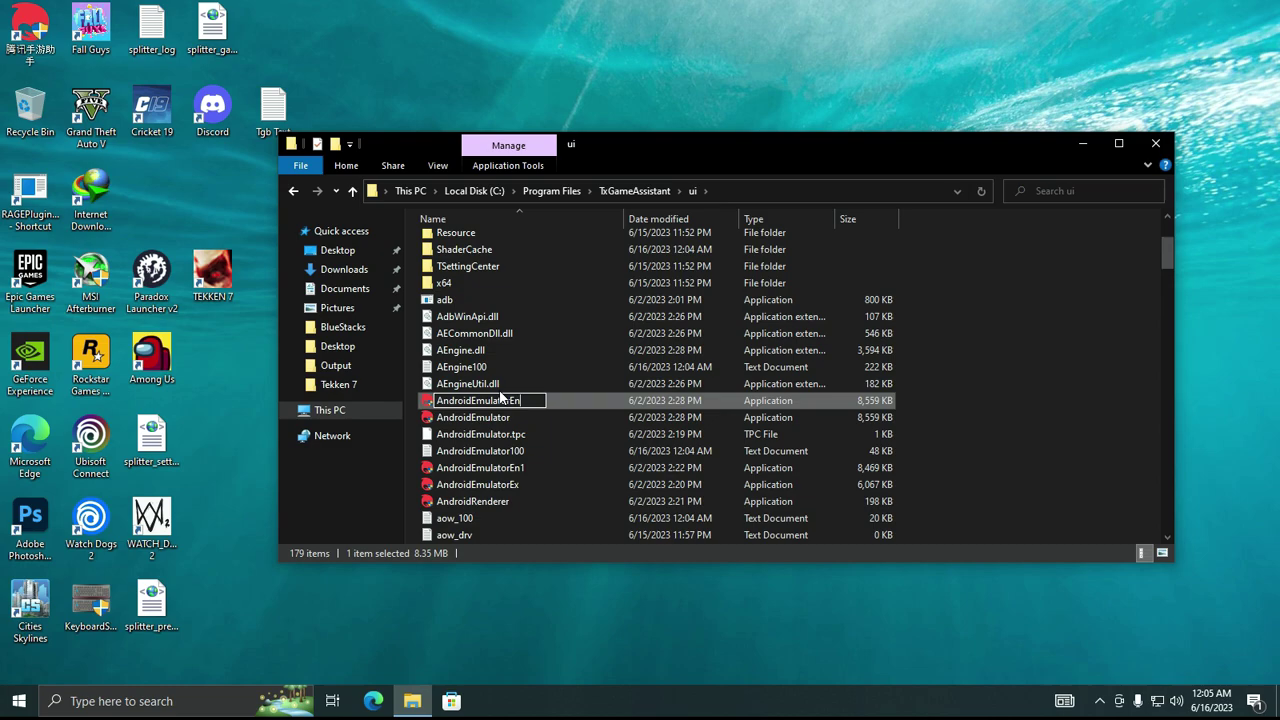
key("Return")
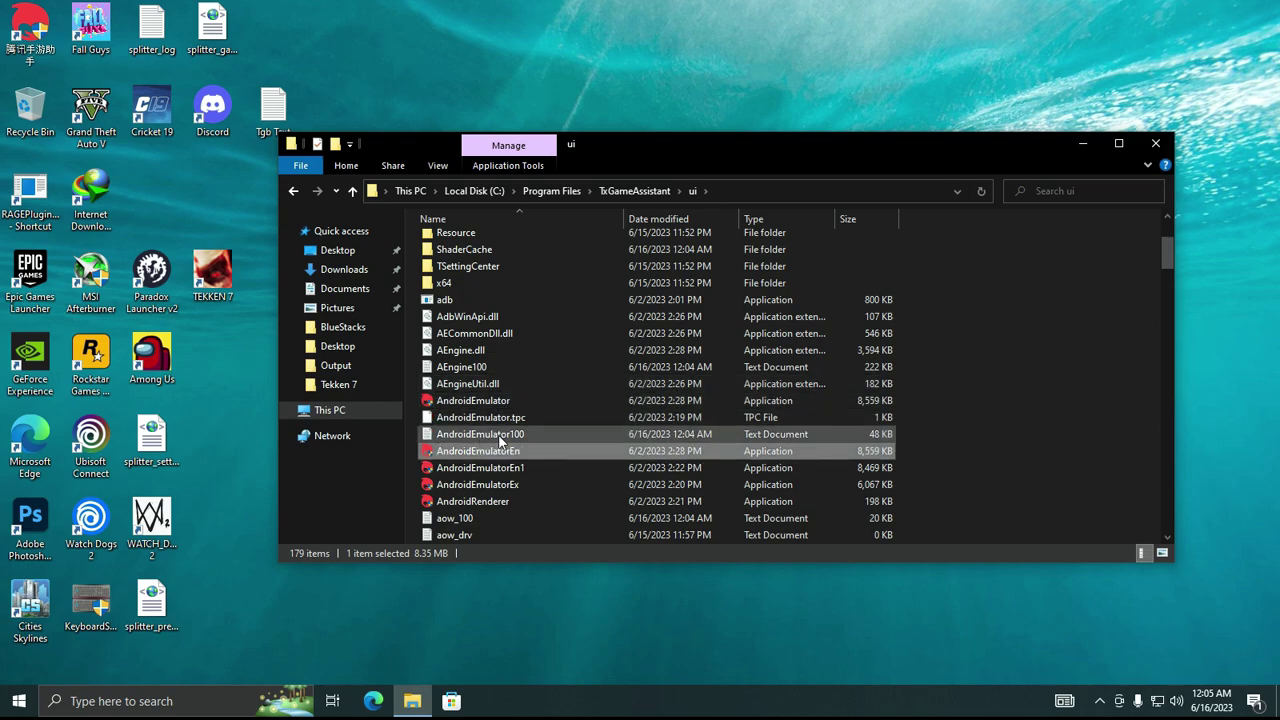
left_click(1155, 144)
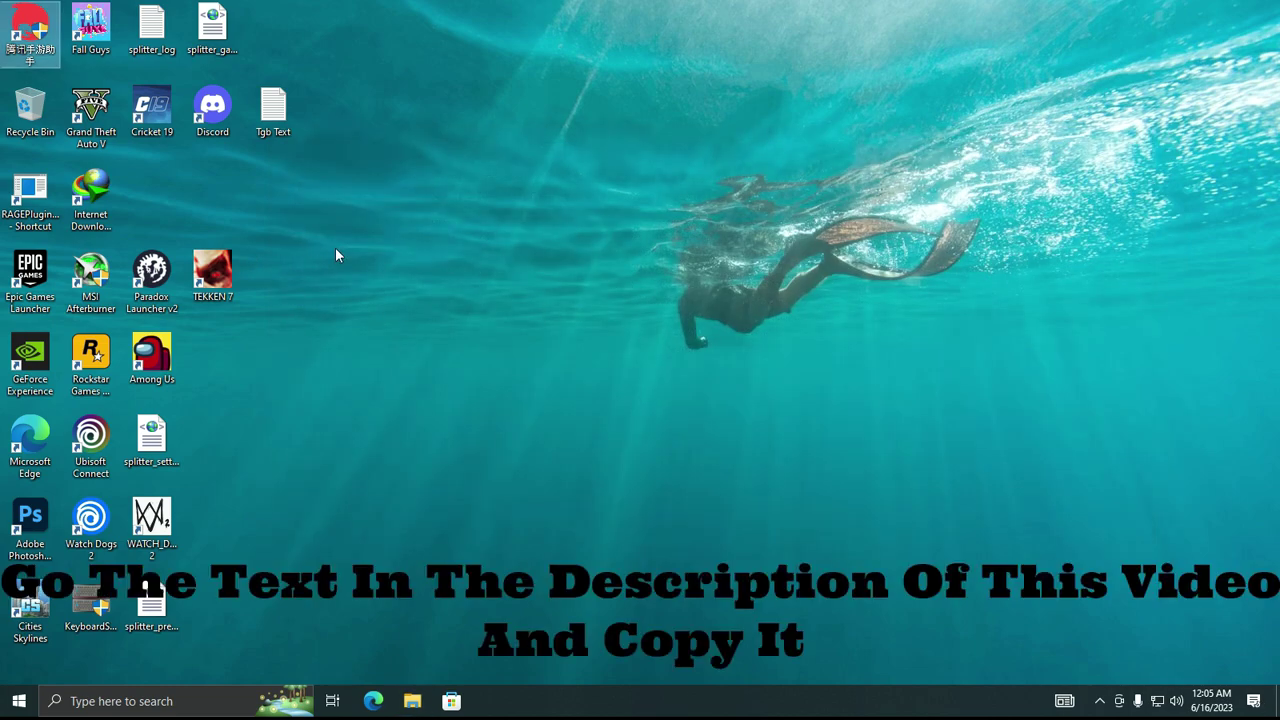
- Copy the line -startpkg "com.tencent.ig" -from DesktopLink from the Tgb Text file on the desktop, and close the file
double_click(282, 113)
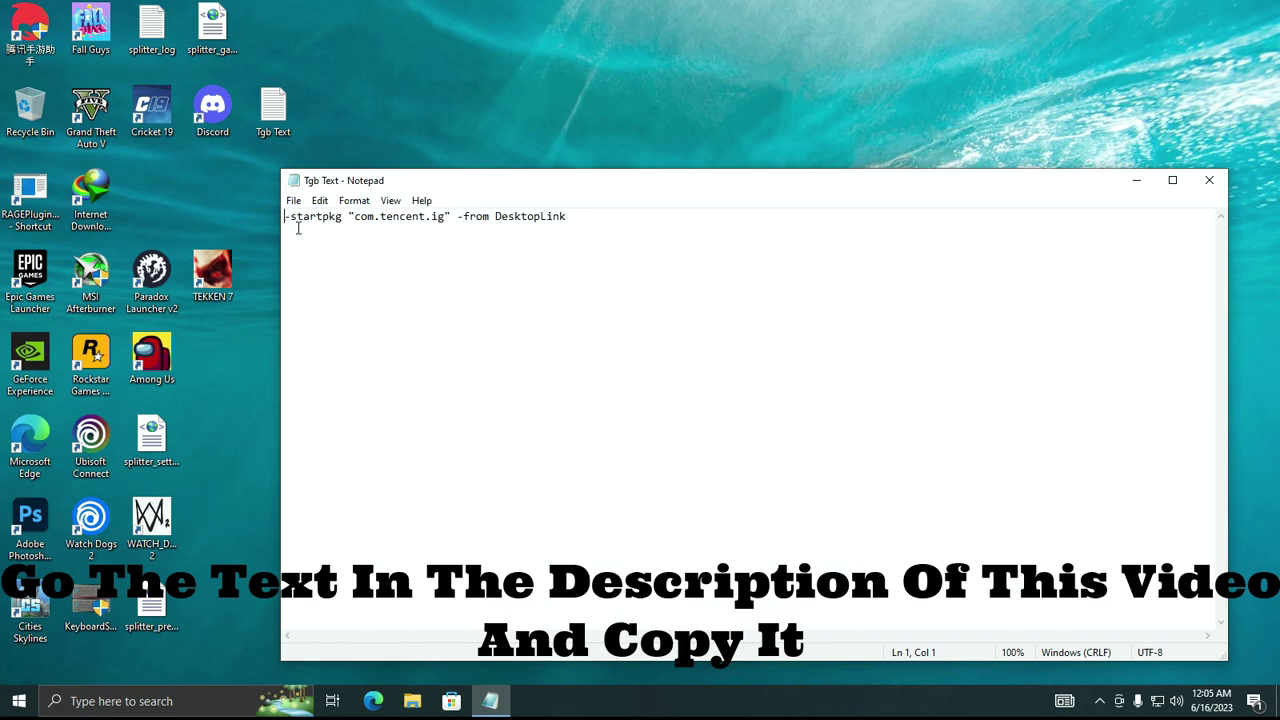
left_click_drag(335, 217, 549, 218)
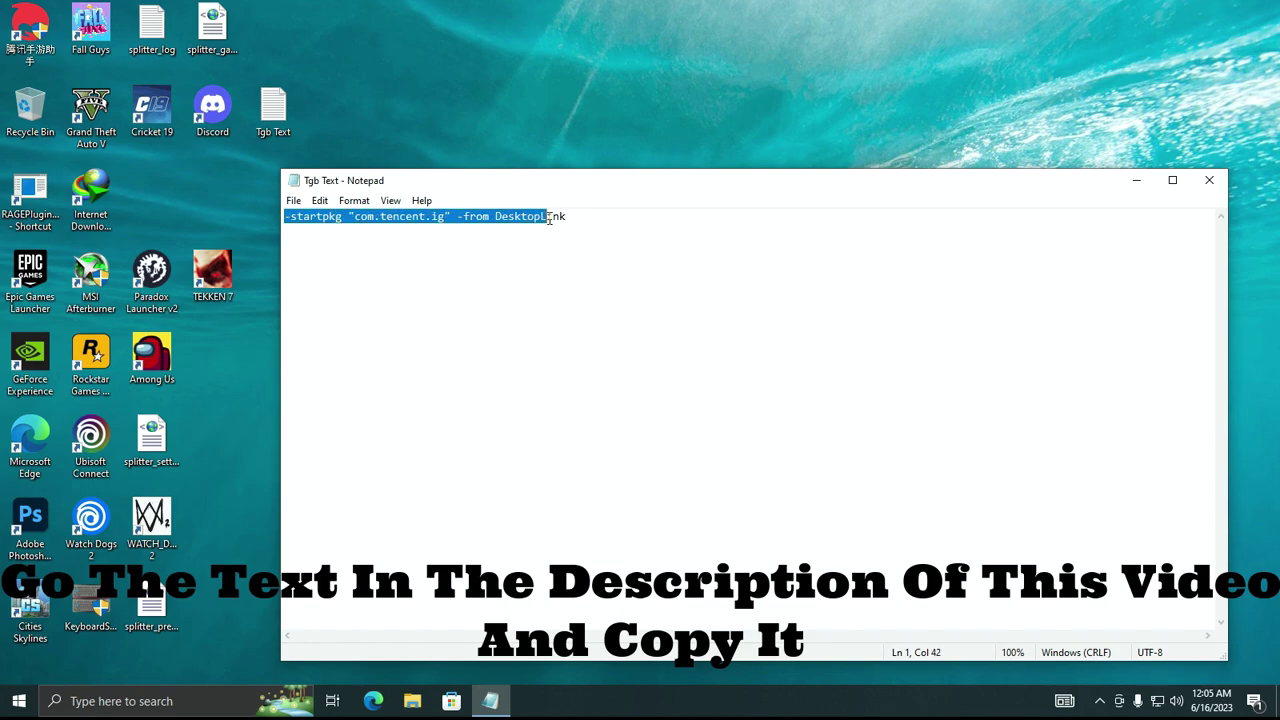
right_click(520, 220)
left_click(548, 270)
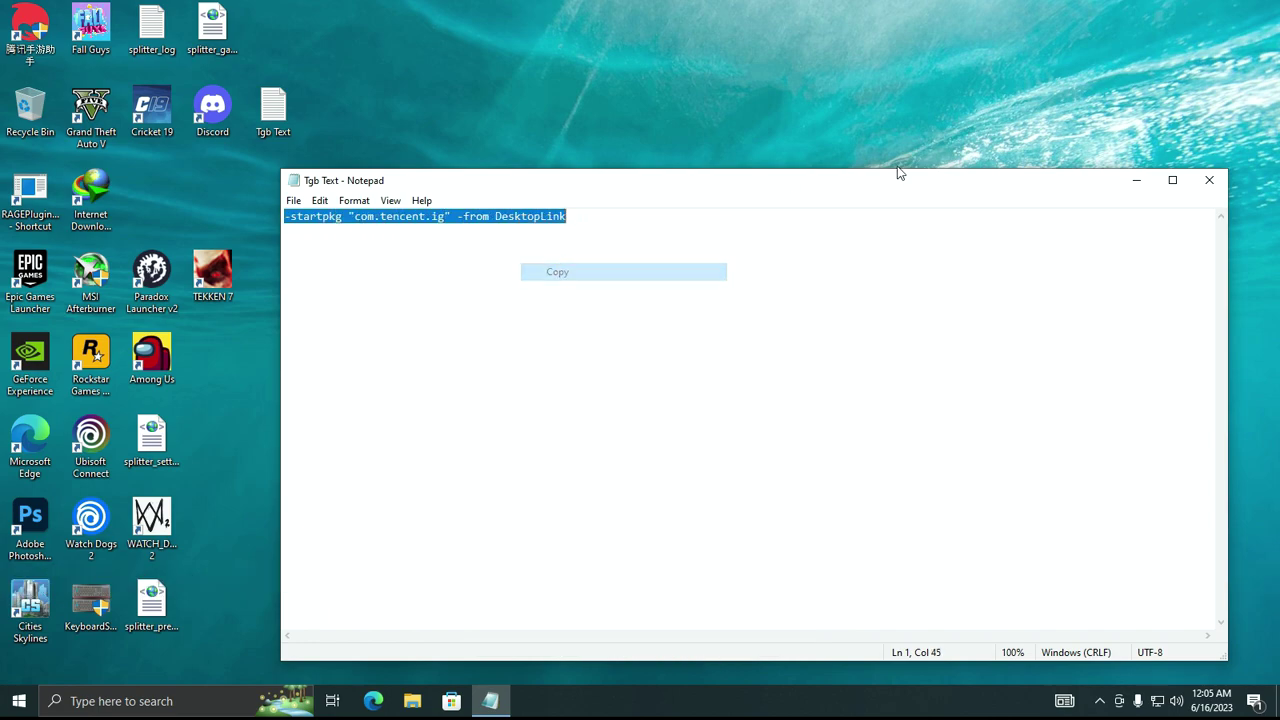
left_click(1211, 181)
- Append a space and the copied -startpkg "com.tencent.ig" -from DesktopLink to the 腾讯手游助手 shortcut's target and save its properties
right_click(26, 36)
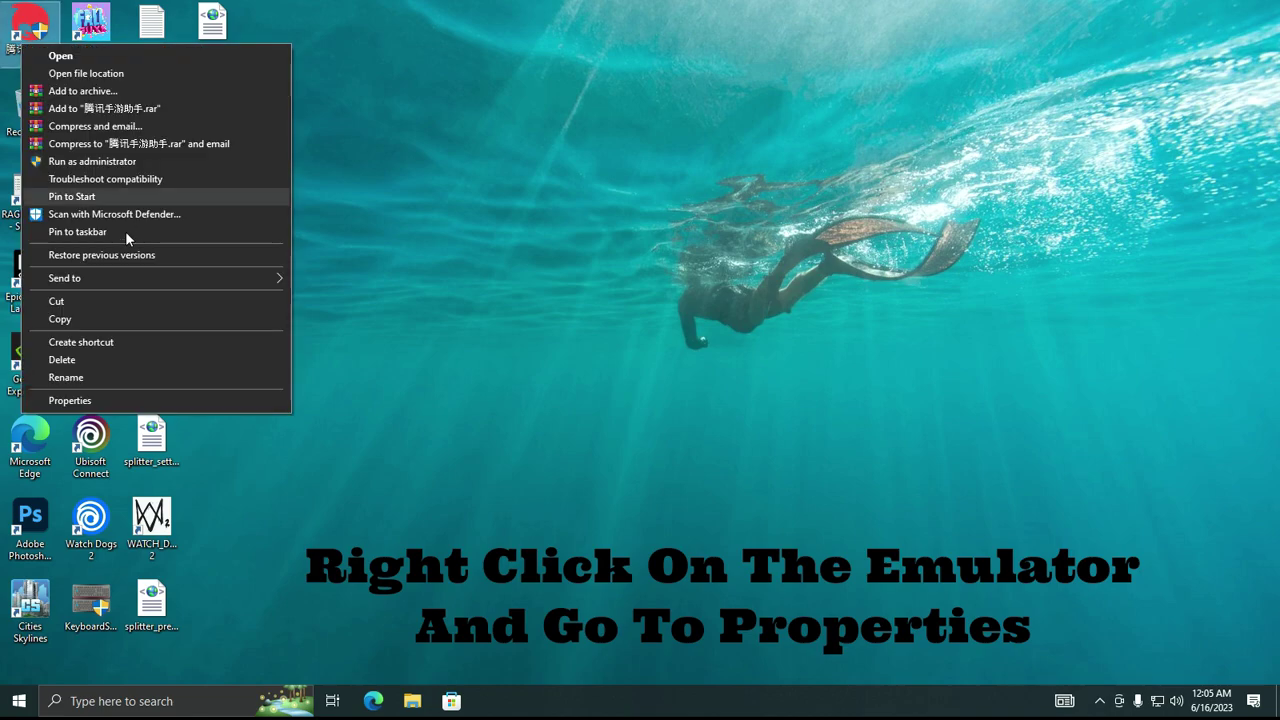
left_click(69, 400)
left_click(290, 203)
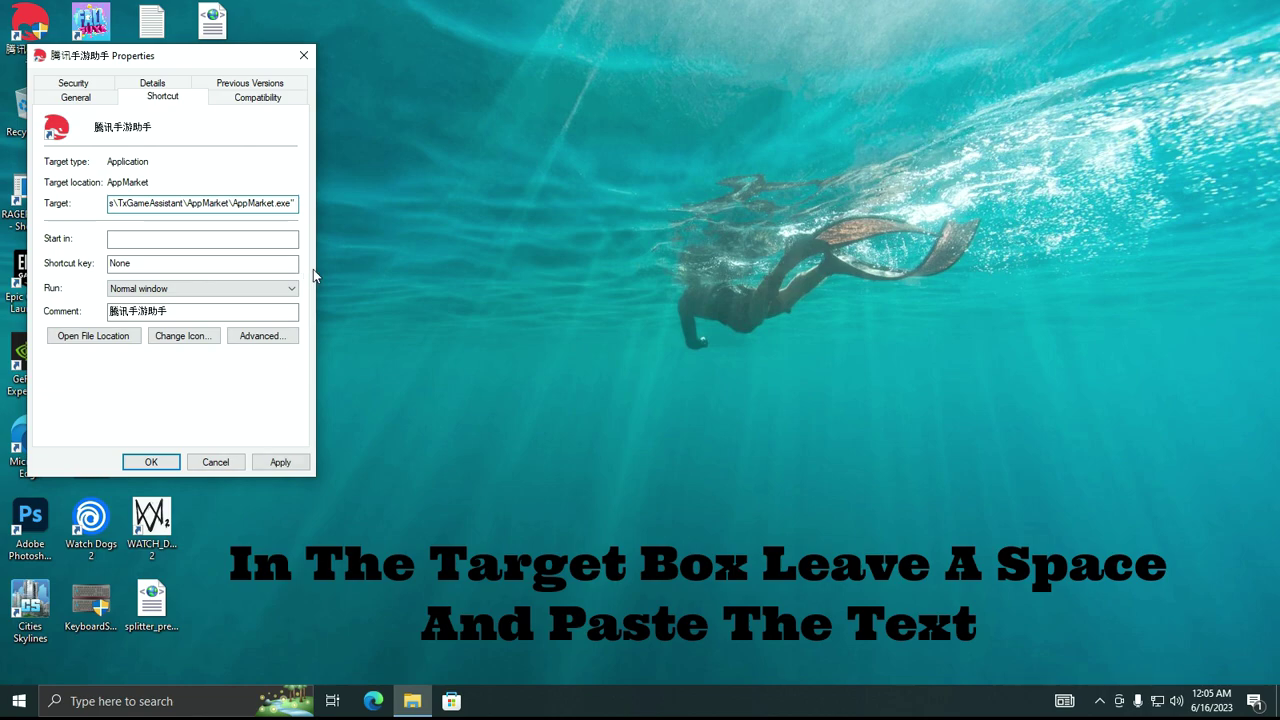
key("ctrl+v")
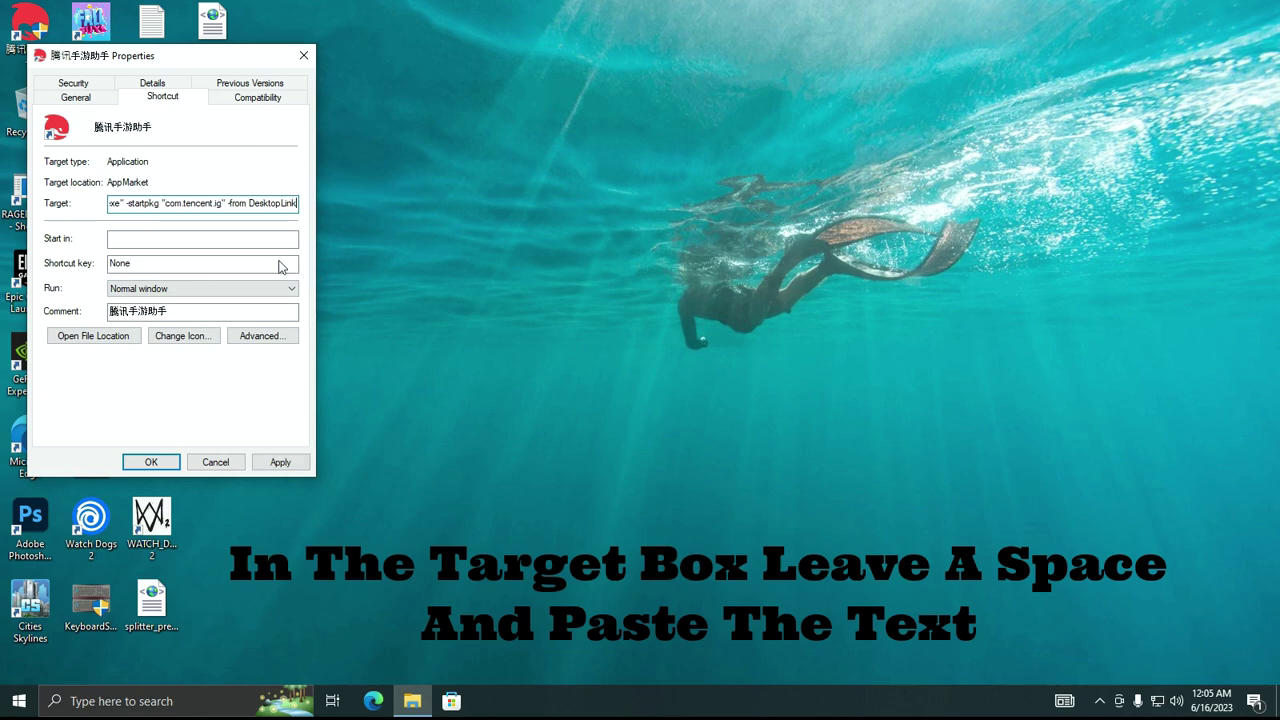
left_click(281, 462)
left_click(174, 463)
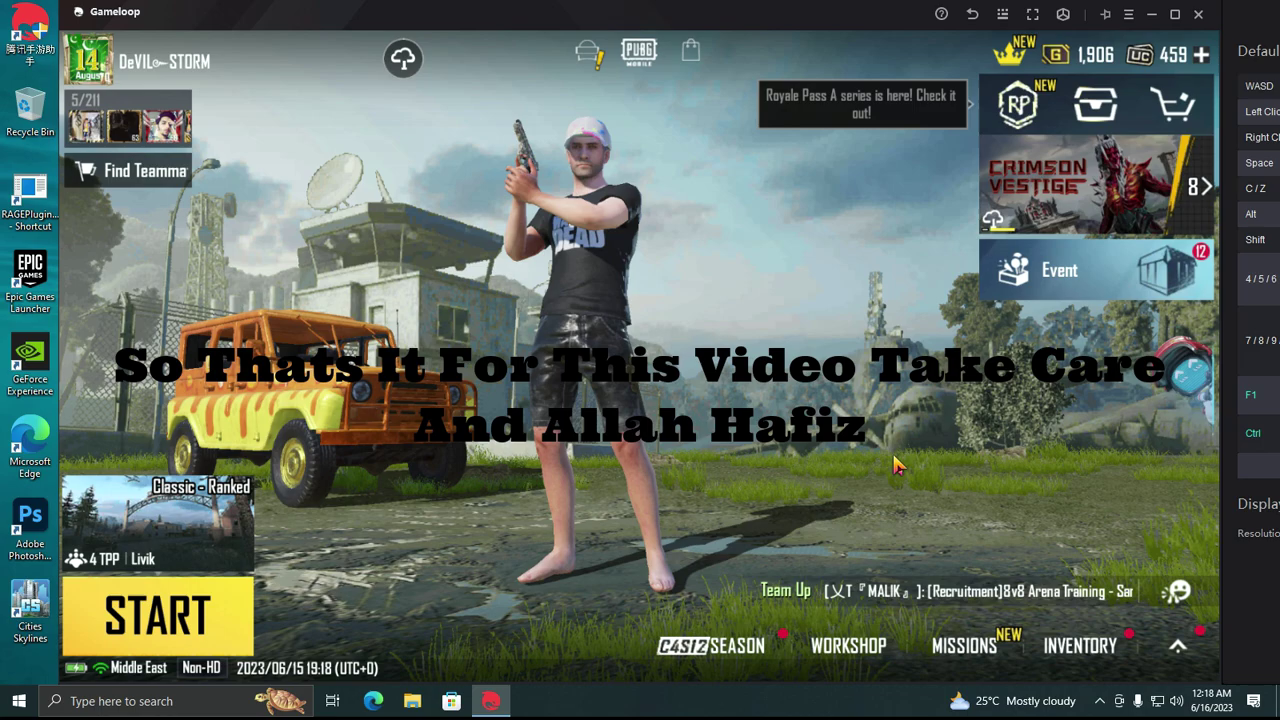
- Play the character's waving emote in the PUBG Mobile lobby and close the emote list
left_click(1172, 591)
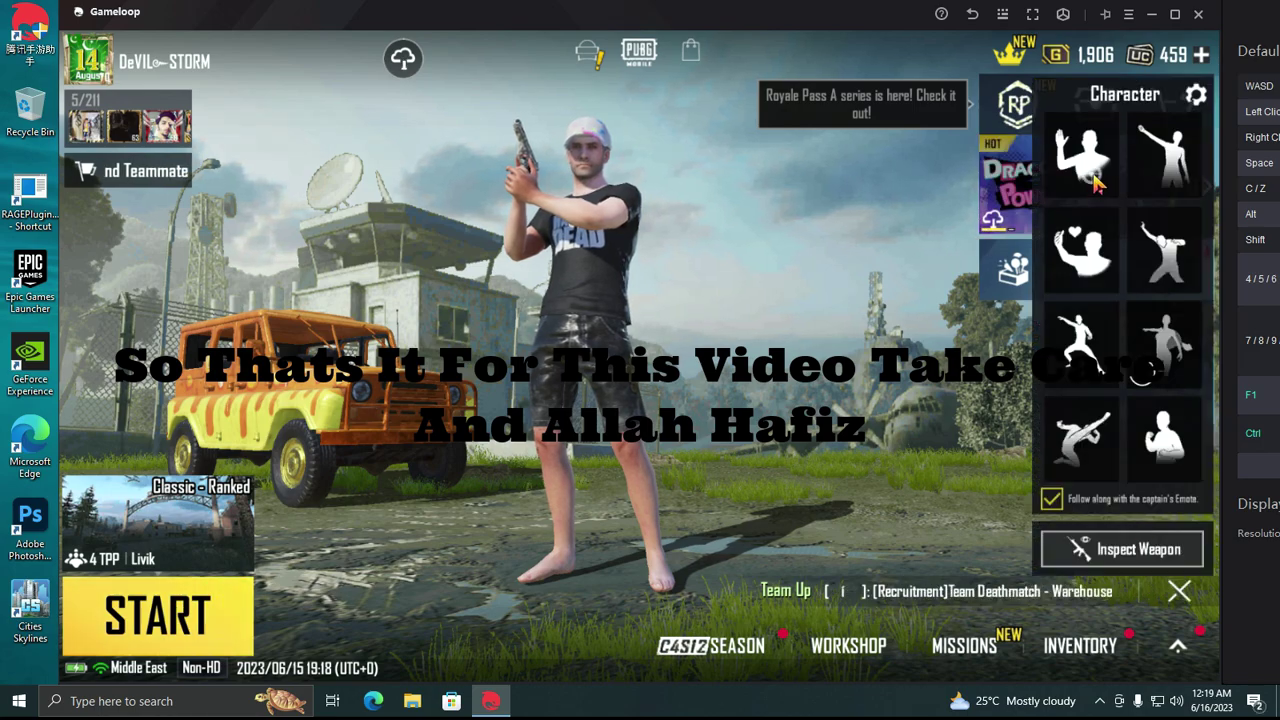
left_click(757, 483)
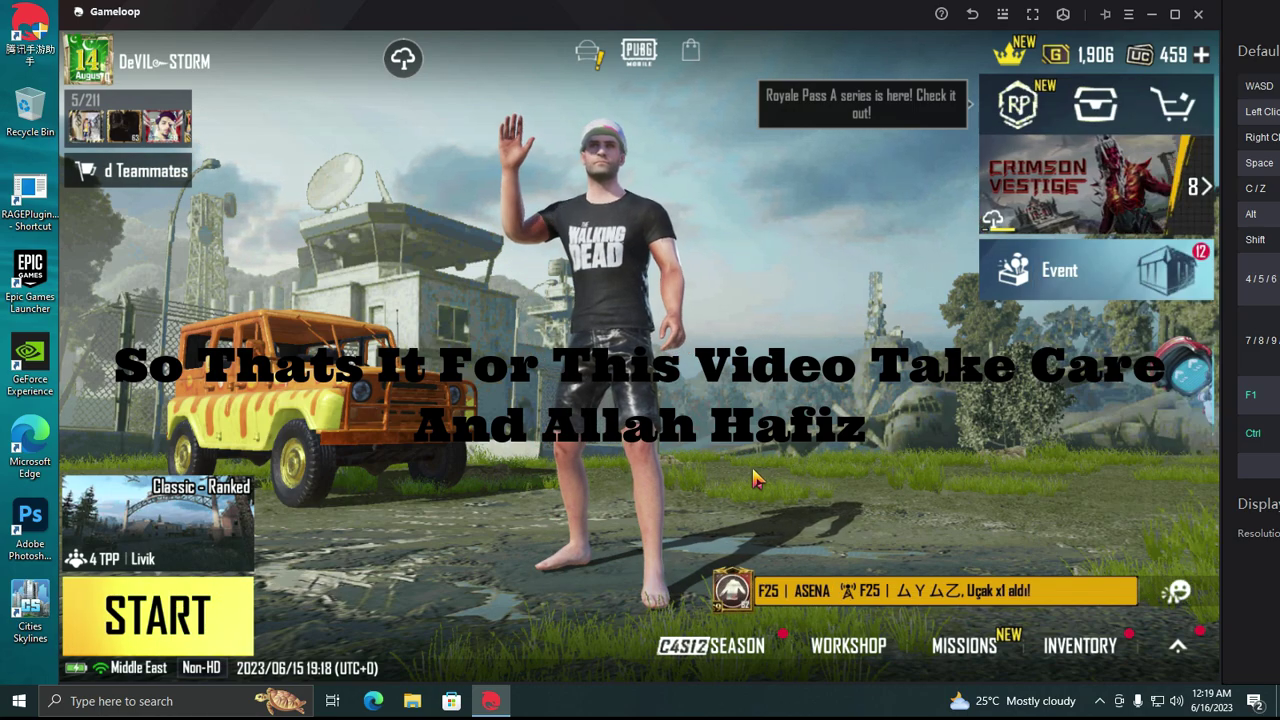